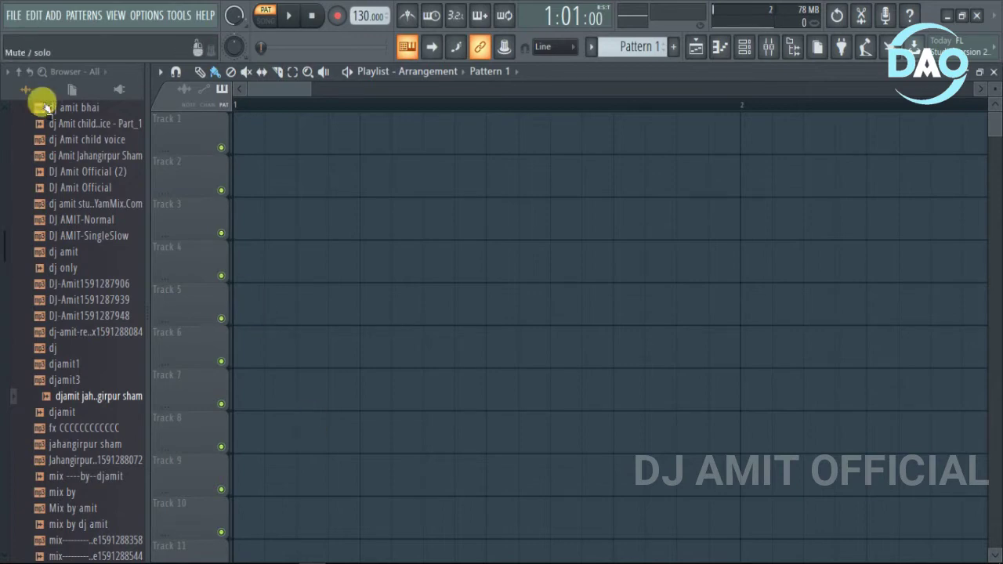
Place the Cymbal 5_2 sample from the hat folder in FL Studio Kits at the start of Track 1.
{"action": "scroll", "coordinate": [70, 208], "scroll_direction": "down", "scroll_amount": 5}
{"action": "scroll", "coordinate": [71, 208], "scroll_direction": "down", "scroll_amount": 15}
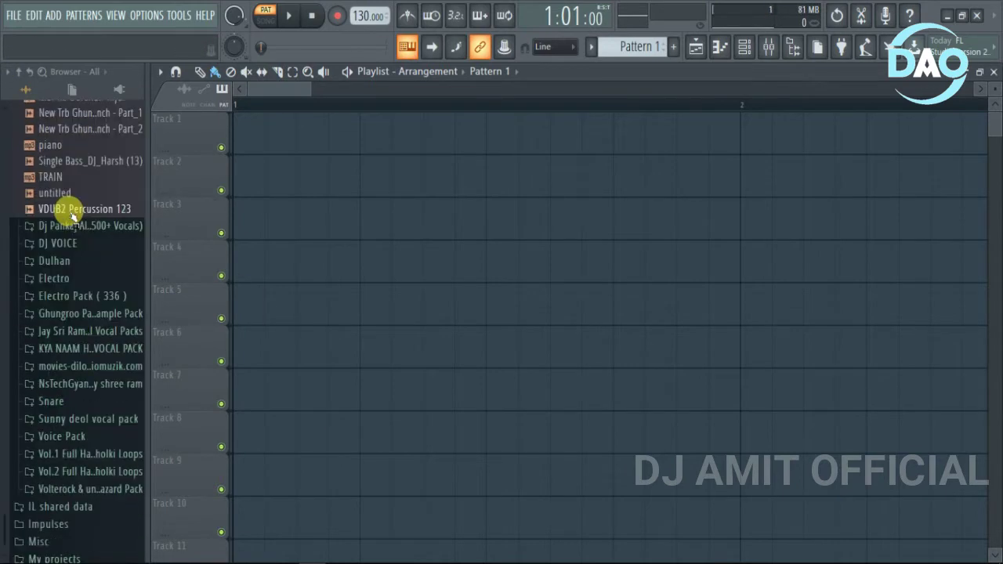
{"action": "left_click", "coordinate": [56, 428]}
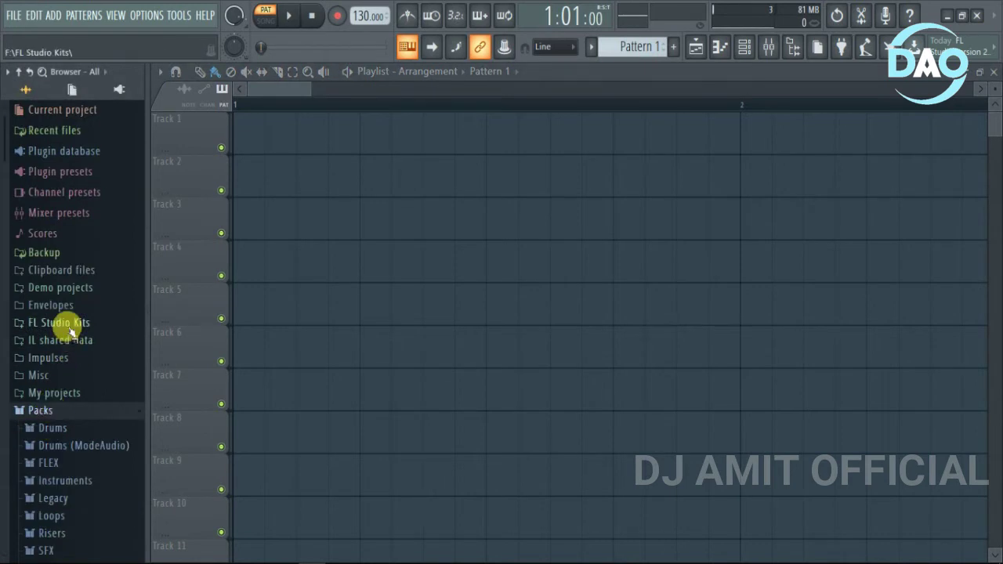
{"action": "left_click", "coordinate": [68, 324]}
{"action": "scroll", "coordinate": [70, 329], "scroll_direction": "down", "scroll_amount": 5}
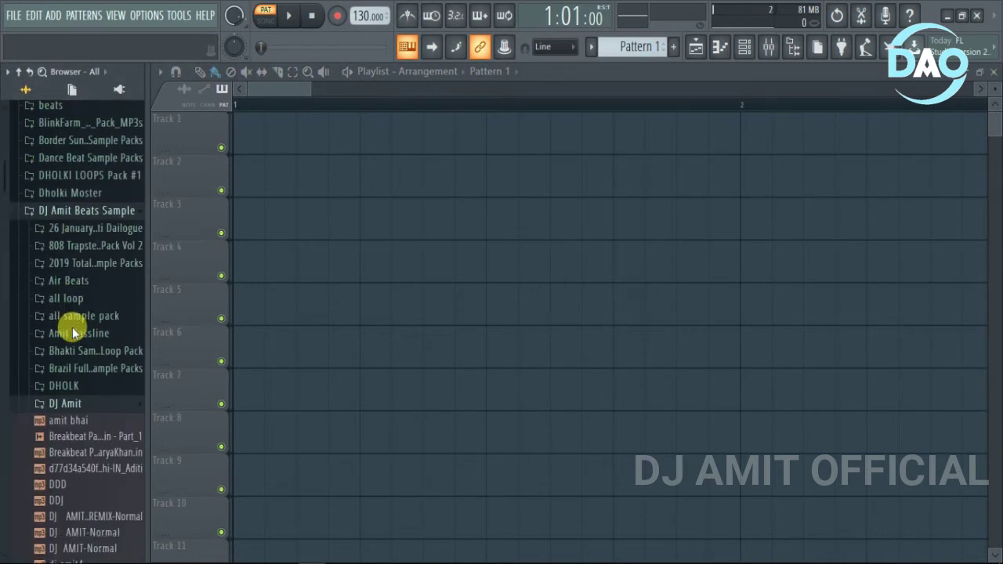
{"action": "left_click", "coordinate": [68, 401]}
{"action": "scroll", "coordinate": [74, 407], "scroll_direction": "down", "scroll_amount": 5}
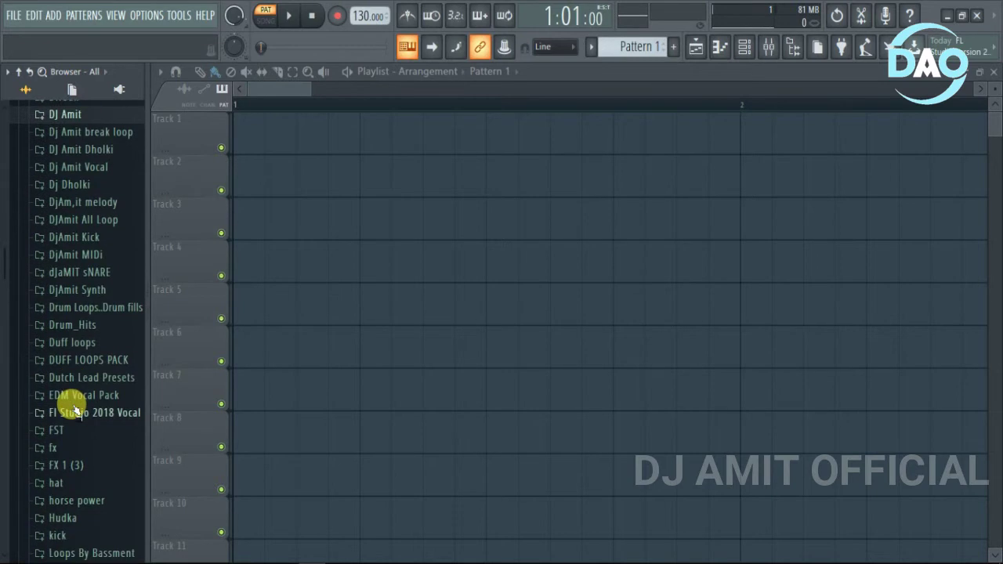
{"action": "left_click", "coordinate": [59, 483]}
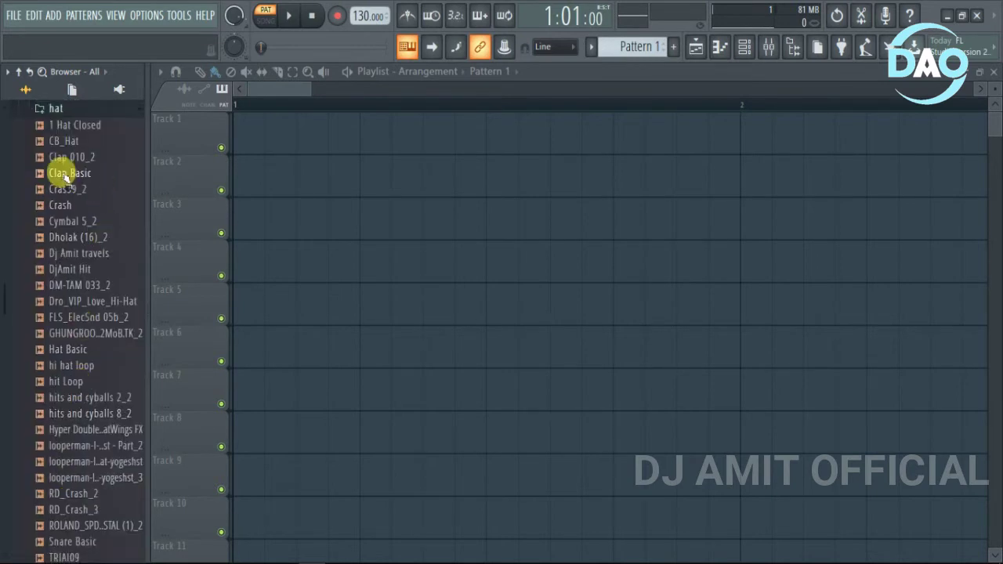
{"action": "left_click_drag", "start_coordinate": [63, 221], "coordinate": [249, 135]}
Normalize the Cymbal 5_2 sample in its channel settings and close them.
{"action": "double_click", "coordinate": [240, 130]}
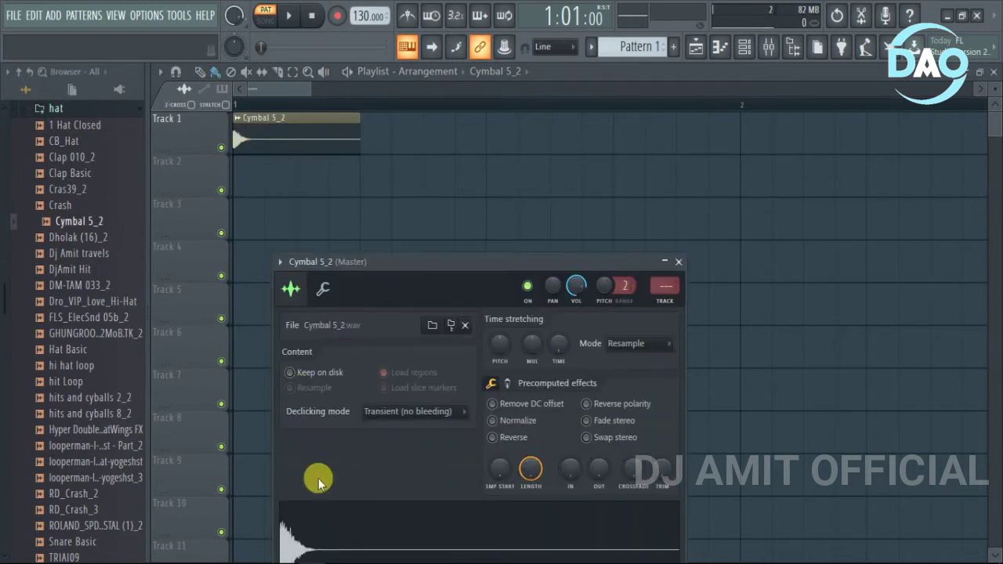
{"action": "left_click", "coordinate": [505, 421]}
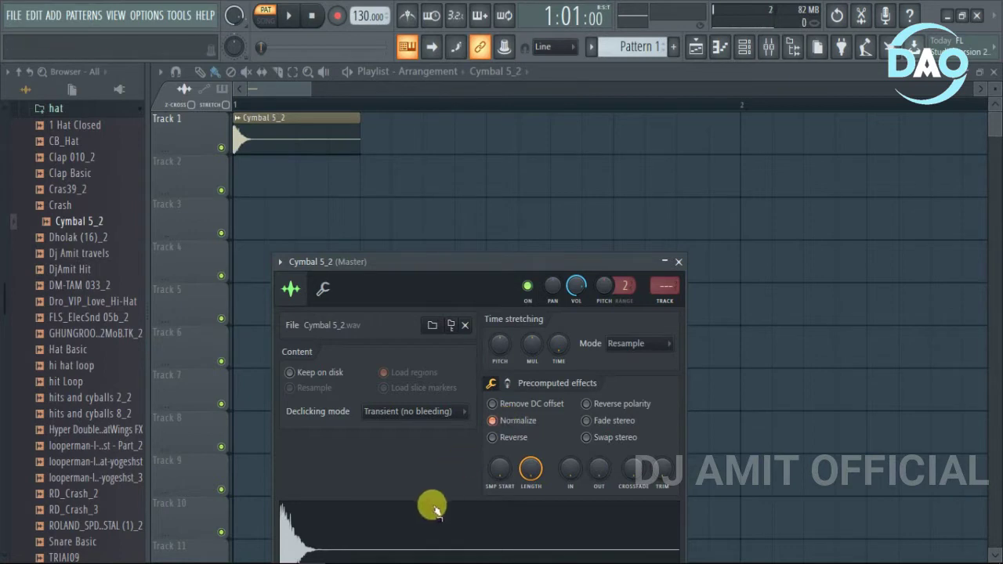
{"action": "left_click", "coordinate": [488, 261]}
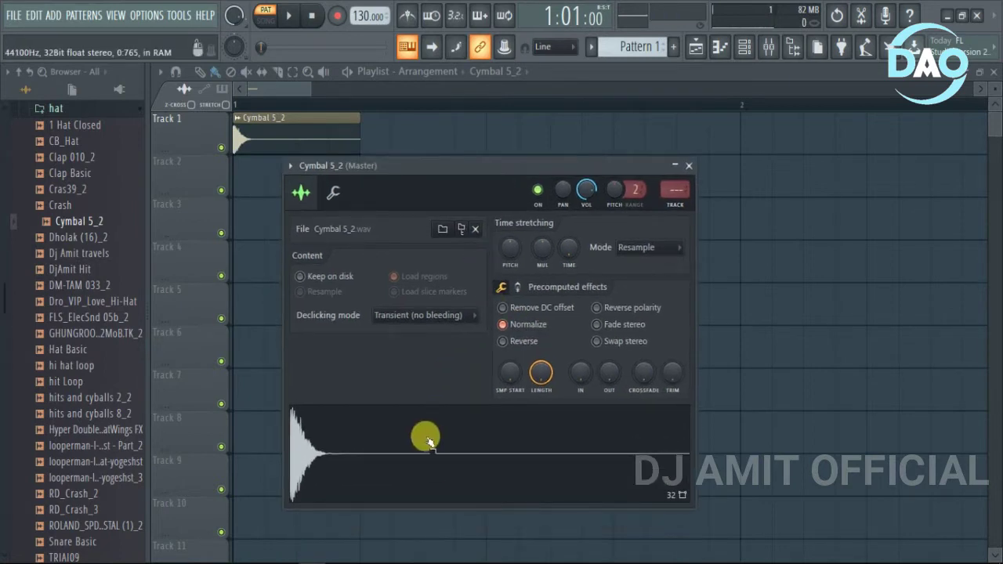
{"action": "left_click", "coordinate": [689, 165]}
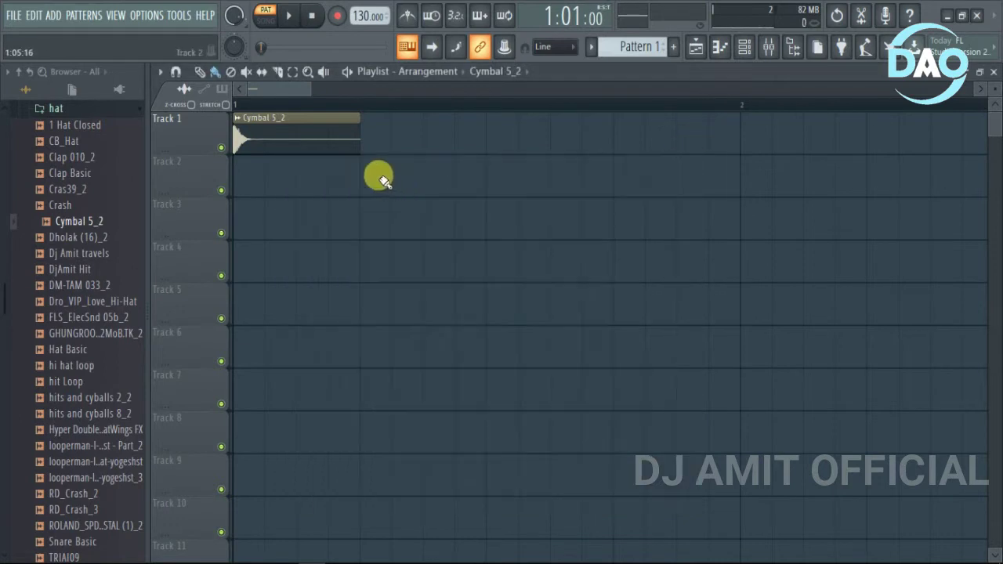
Select the whole of bar 1 on the playlist timeline.
{"action": "left_click_drag", "start_coordinate": [396, 141], "coordinate": [365, 131]}
{"action": "scroll", "coordinate": [365, 188], "scroll_direction": "down", "scroll_amount": 5}
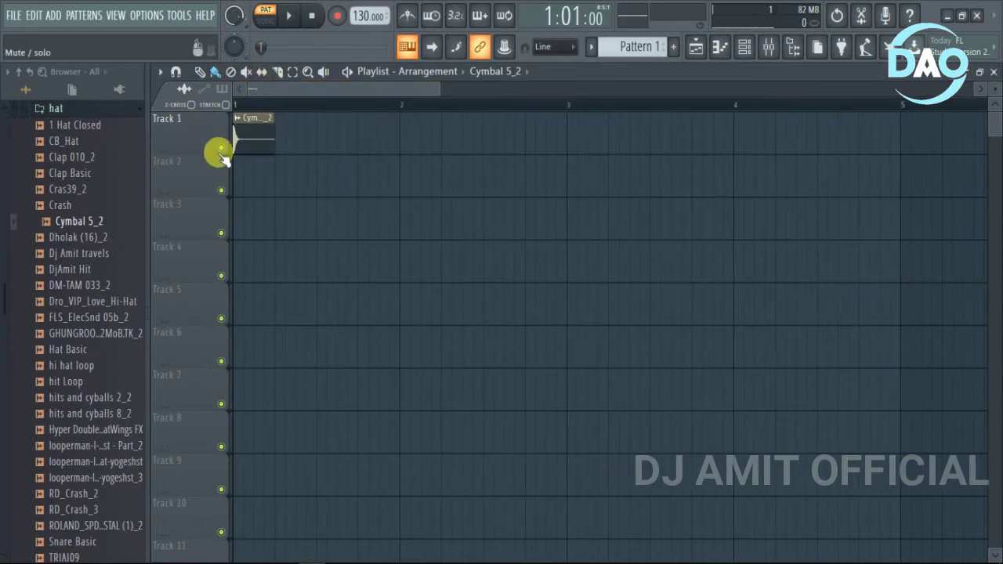
{"action": "scroll", "coordinate": [221, 153], "scroll_direction": "up", "scroll_amount": 3}
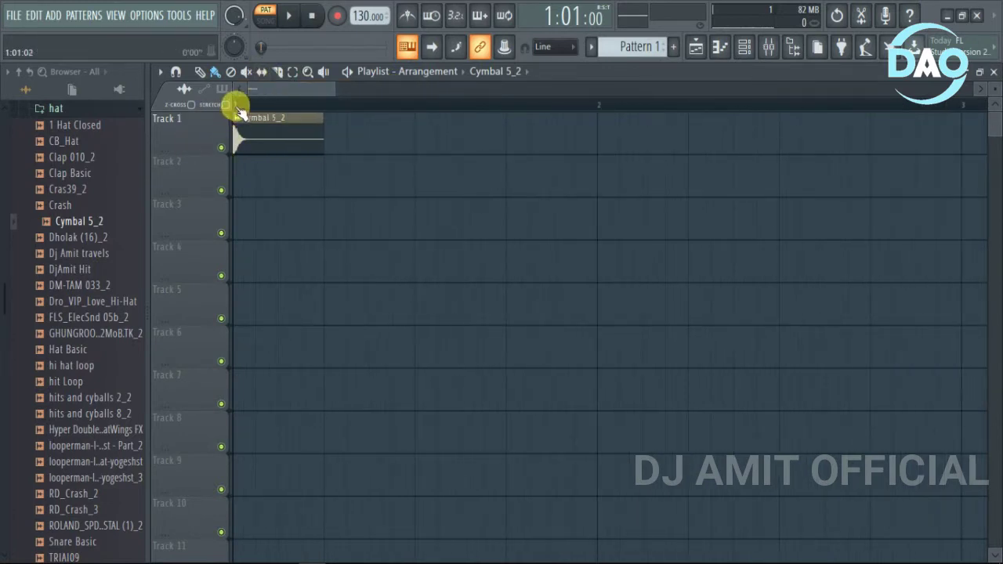
{"action": "left_click_drag", "start_coordinate": [233, 103], "coordinate": [593, 126]}
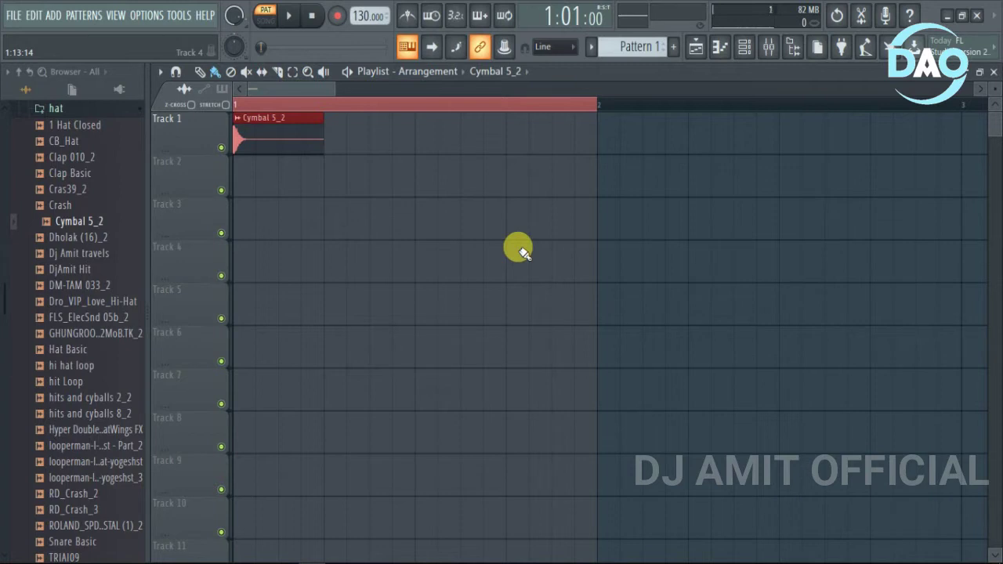
Place a Pattern 1 clip in bar 1 of Track 2 and repeat Cymbal 5_2 on all four beats of Track 1.
{"action": "left_click", "coordinate": [672, 46]}
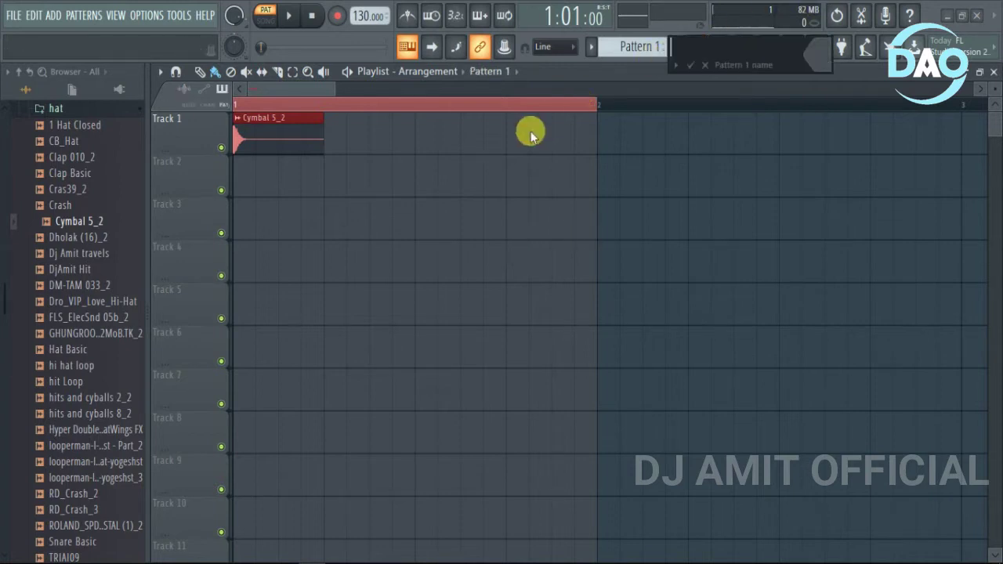
{"action": "left_click", "coordinate": [689, 65]}
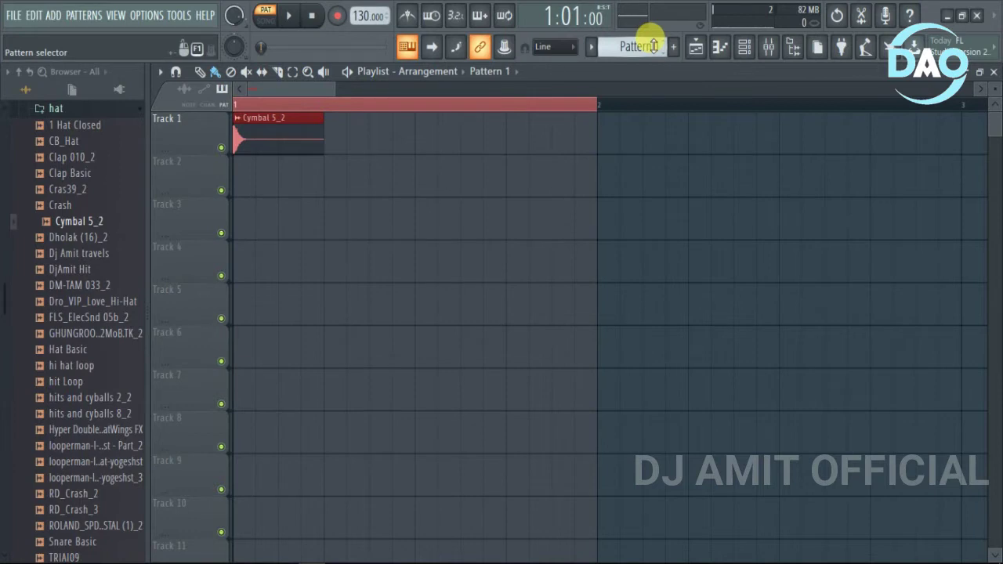
{"action": "left_click", "coordinate": [503, 70]}
{"action": "left_click", "coordinate": [513, 128]}
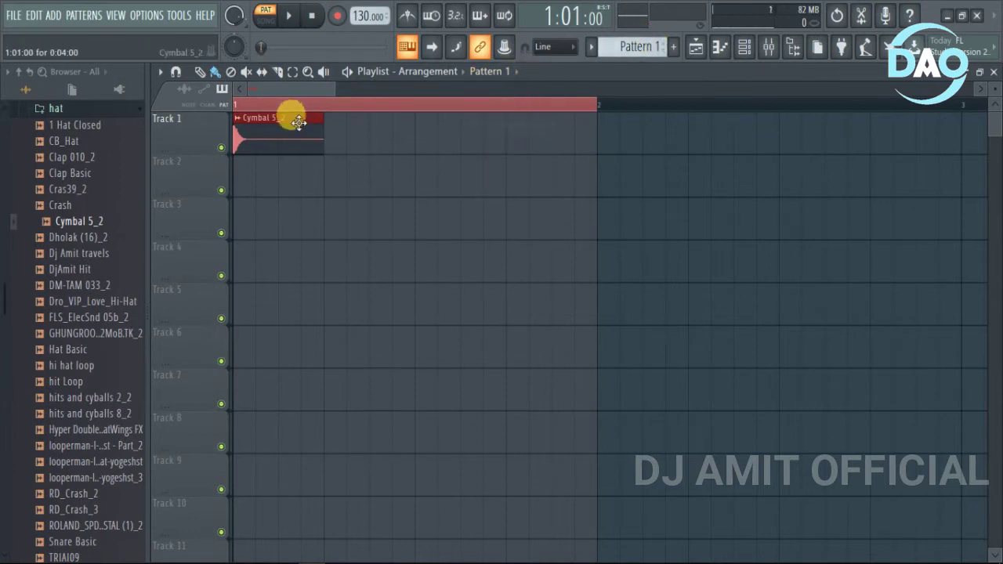
{"action": "left_click", "coordinate": [242, 176]}
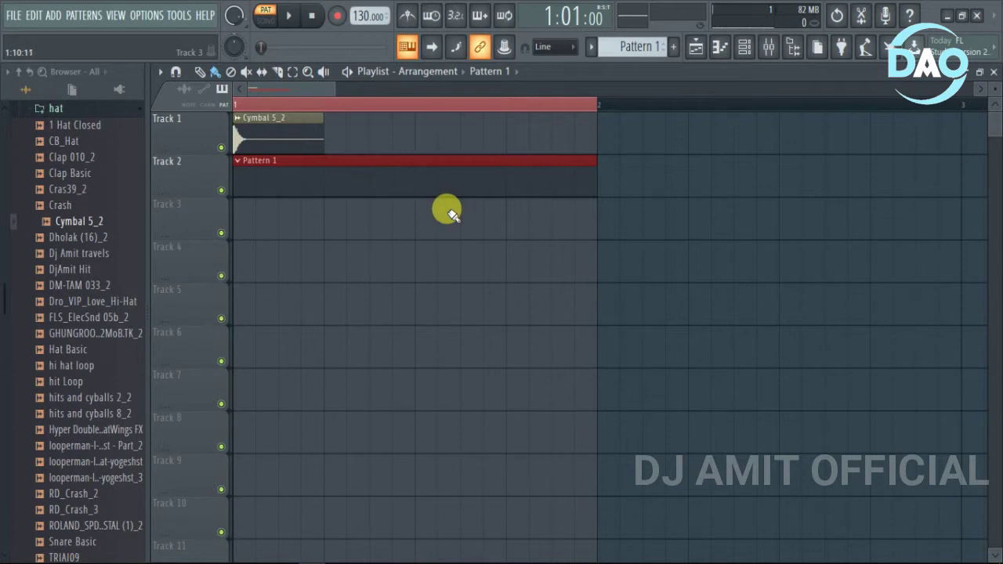
{"action": "mouse_move", "coordinate": [283, 135]}
{"action": "left_mouse_down"}
{"action": "mouse_move", "coordinate": [517, 144]}
{"action": "mouse_move", "coordinate": [524, 264]}
{"action": "left_mouse_up"}
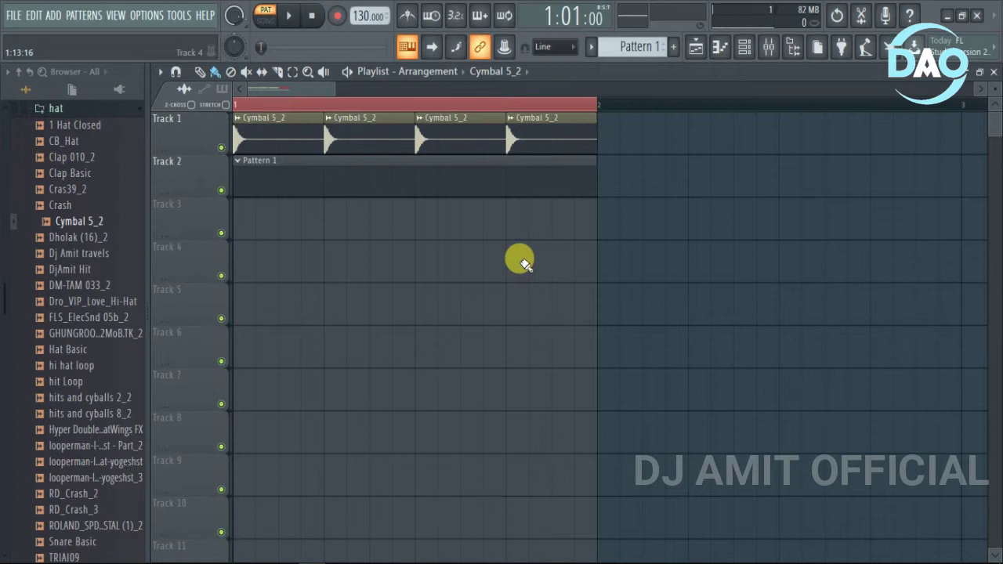
Mute Track 1 and play bar 1 in Song mode with the metronome on, pausing playback at the end.
{"action": "left_click", "coordinate": [222, 148]}
{"action": "left_click", "coordinate": [408, 16]}
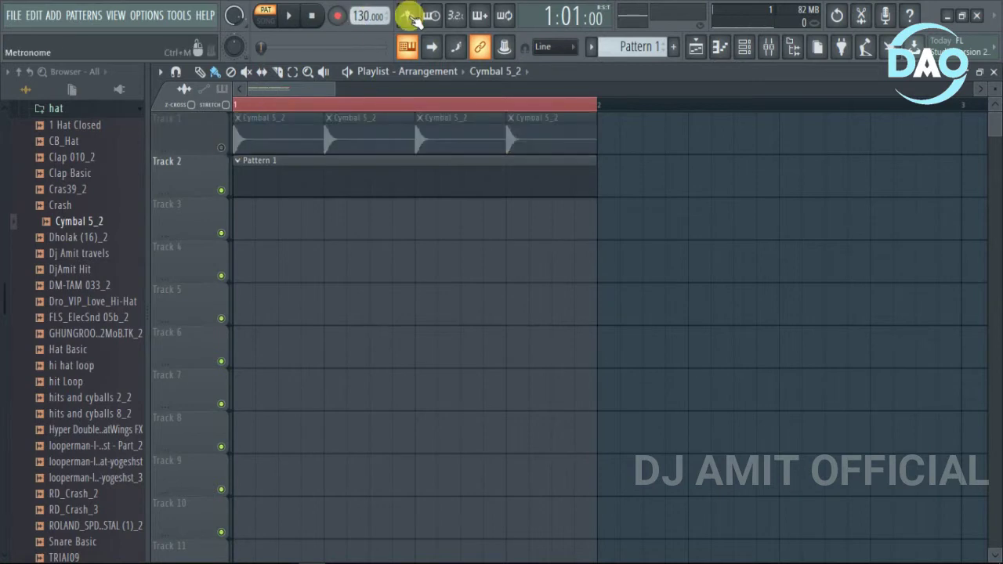
{"action": "left_click", "coordinate": [265, 19]}
{"action": "left_click", "coordinate": [288, 19]}
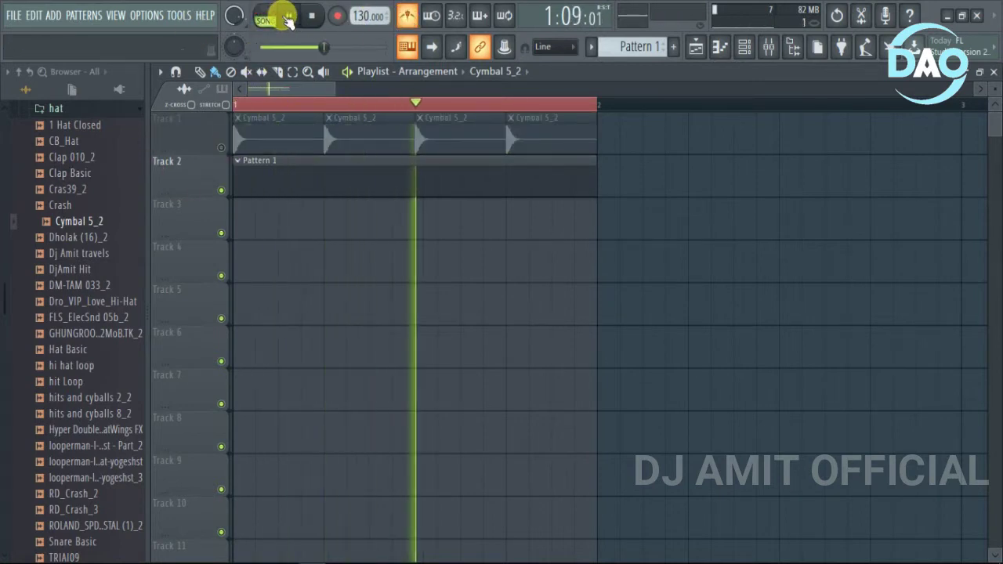
{"action": "left_click", "coordinate": [288, 20]}
{"action": "left_click", "coordinate": [289, 19]}
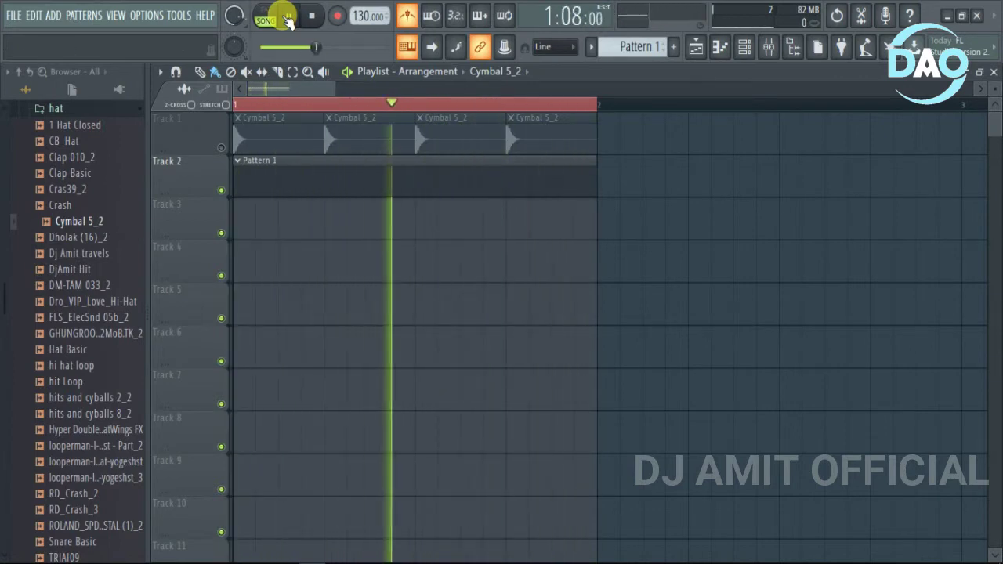
{"action": "left_click", "coordinate": [288, 19]}
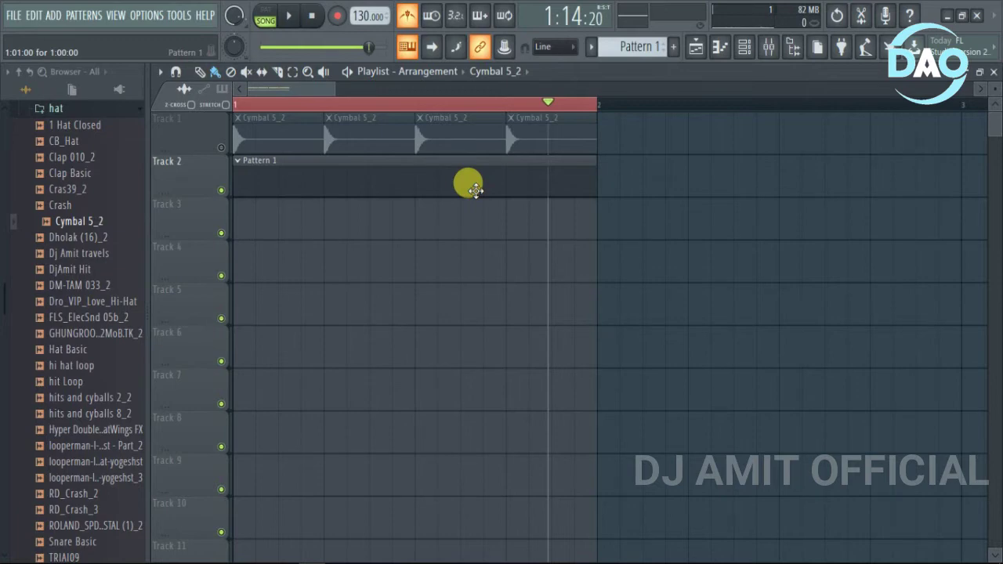
Turn off the metronome and delete the Pattern 1 clip from Track 2.
{"action": "left_click", "coordinate": [406, 15]}
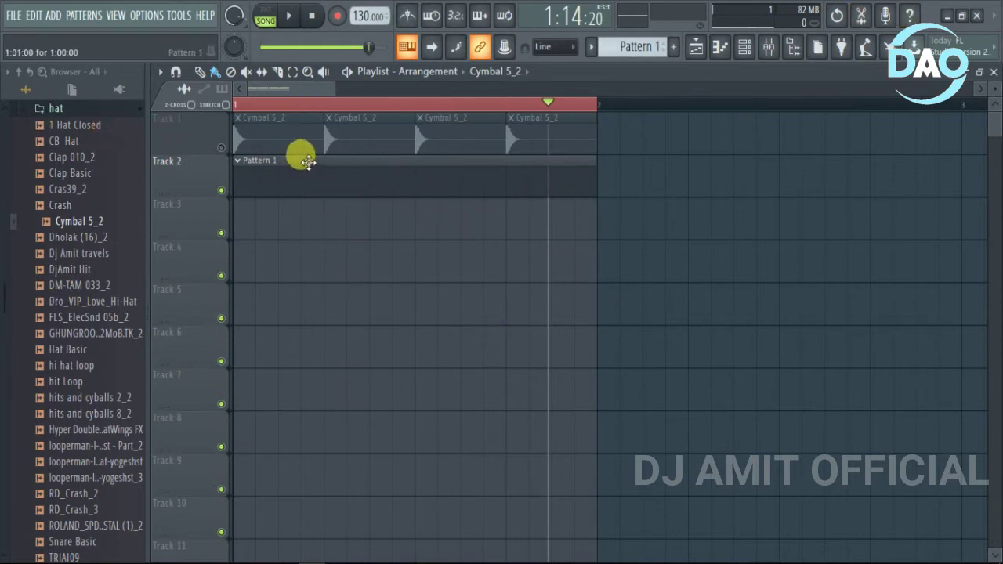
{"action": "right_click", "coordinate": [410, 168]}
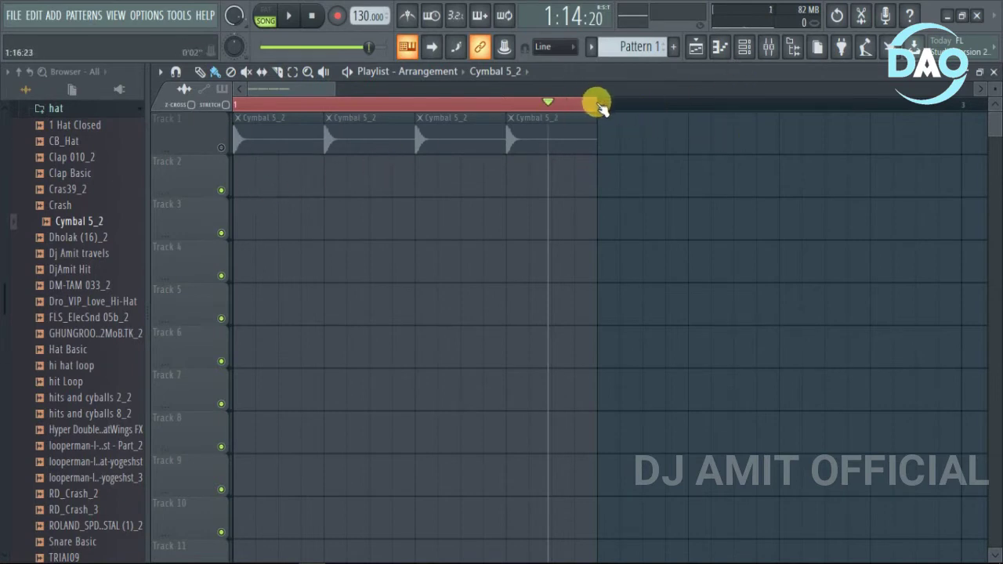
Replace the bar-long timeline selection with one covering only the first beat, and unmute Track 1.
{"action": "left_click_drag", "start_coordinate": [574, 104], "coordinate": [393, 118]}
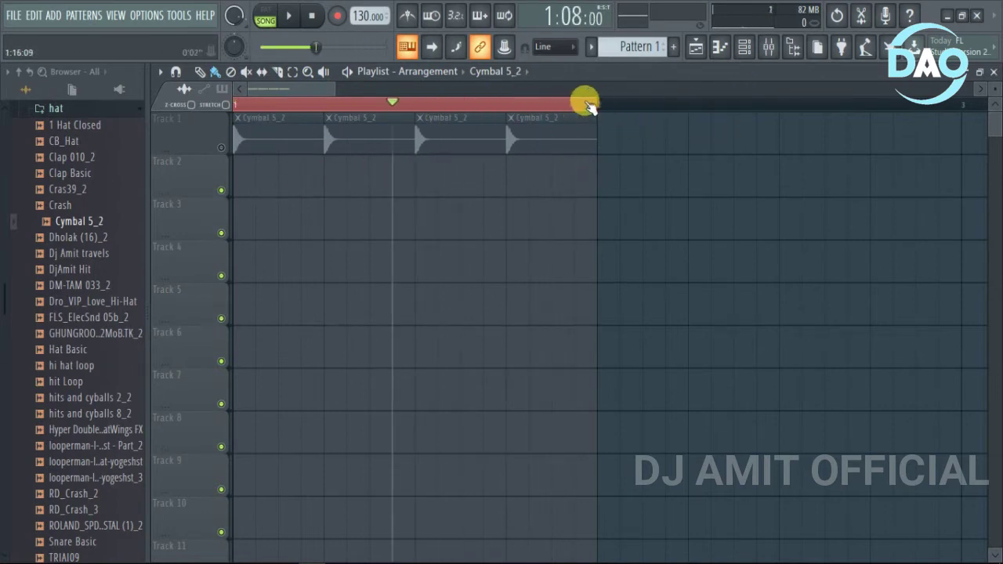
{"action": "left_click", "coordinate": [325, 104]}
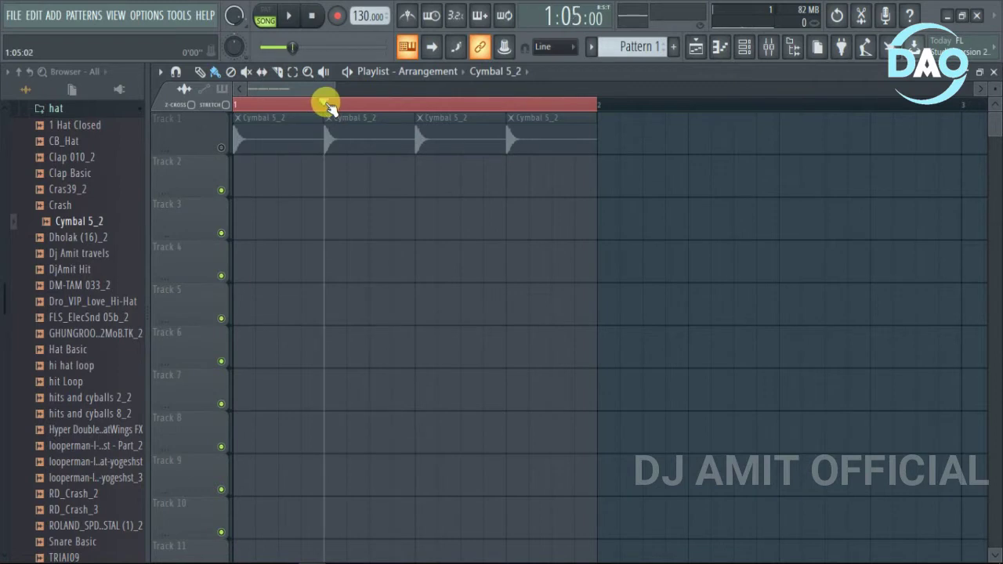
{"action": "double_click", "coordinate": [327, 103]}
{"action": "left_click_drag", "start_coordinate": [236, 105], "coordinate": [312, 104]}
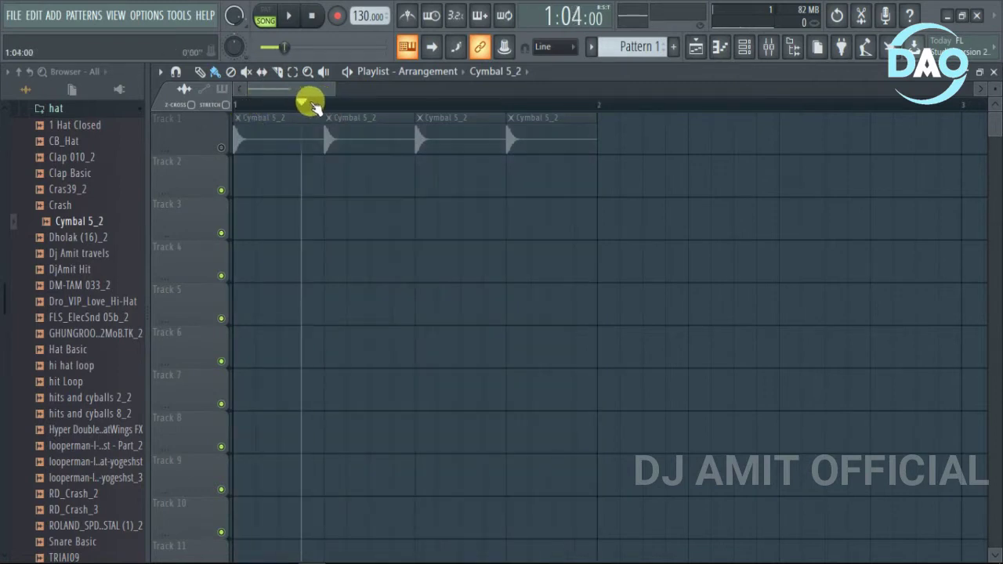
{"action": "left_click_drag", "start_coordinate": [236, 104], "coordinate": [310, 95]}
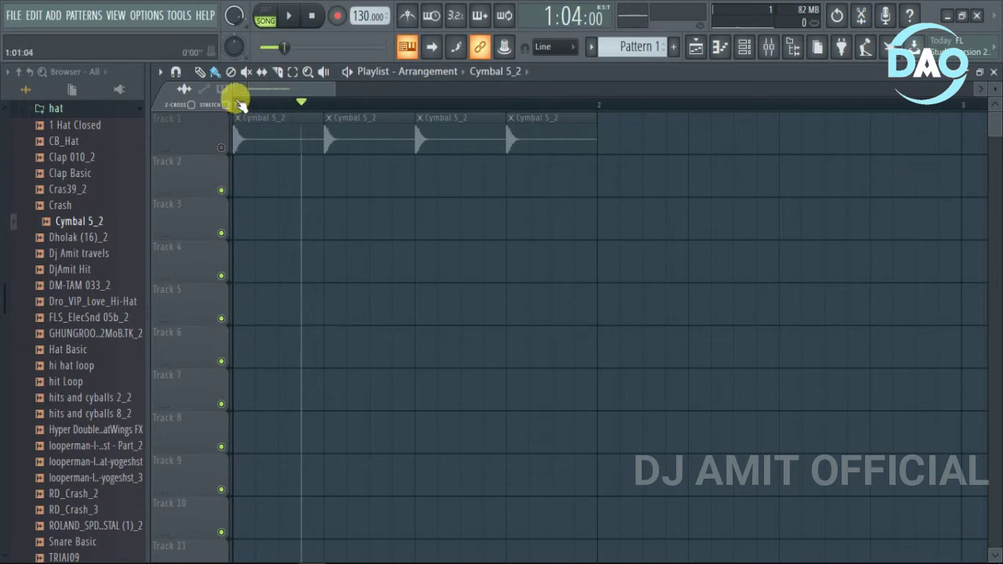
{"action": "left_click_drag", "start_coordinate": [238, 100], "coordinate": [323, 105]}
{"action": "left_click", "coordinate": [222, 148]}
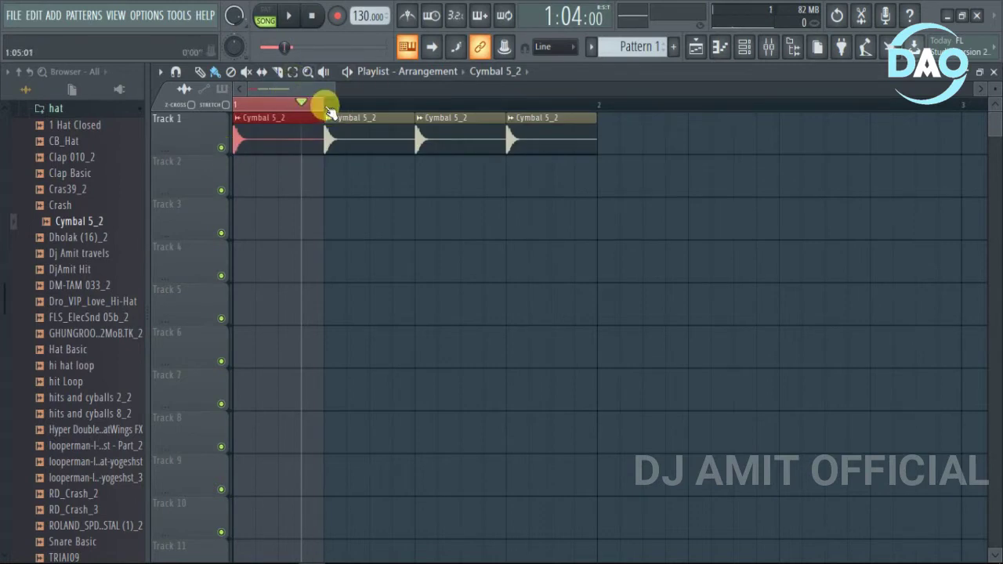
Select the remaining beats of bar 1 in turn on the timeline, ending with the fourth, and clear the selection.
{"action": "left_click_drag", "start_coordinate": [327, 105], "coordinate": [521, 102]}
{"action": "left_click", "coordinate": [415, 105]}
{"action": "scroll", "coordinate": [513, 108], "scroll_direction": "up", "scroll_amount": 1}
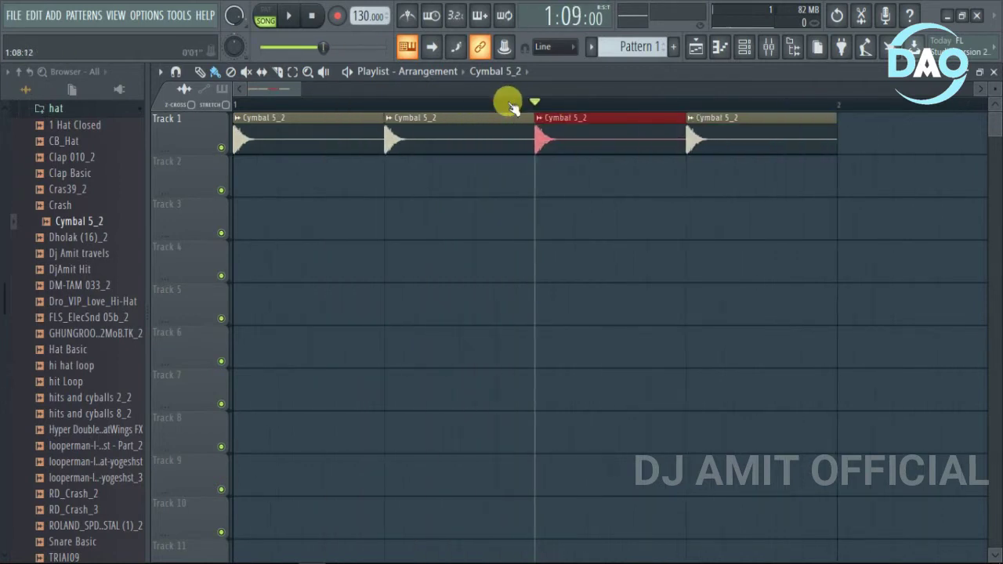
{"action": "left_click", "coordinate": [514, 107], "text": "ctrl"}
{"action": "left_click_drag", "start_coordinate": [693, 109], "coordinate": [824, 110]}
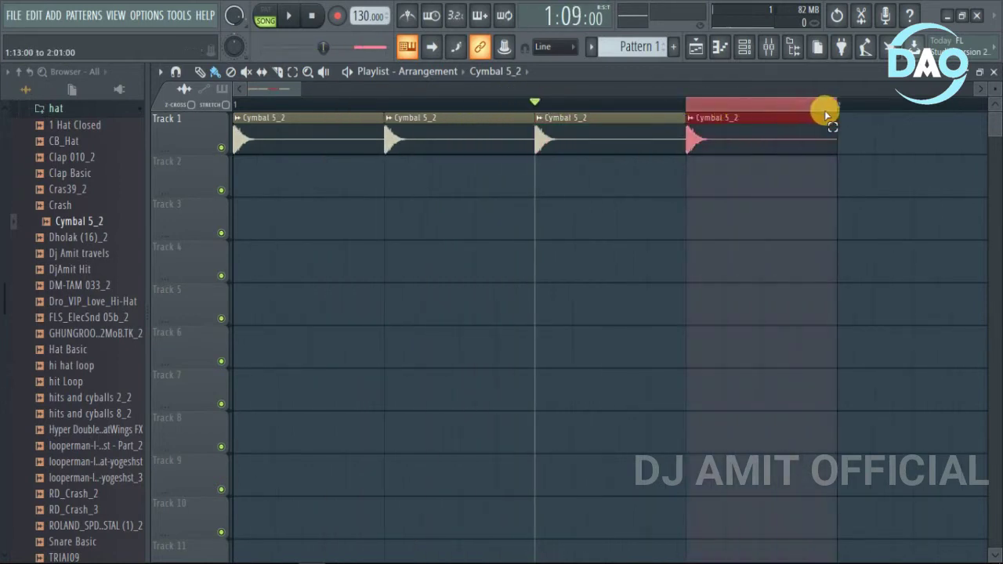
{"action": "left_click", "coordinate": [604, 249], "text": "ctrl"}
{"action": "scroll", "coordinate": [479, 305], "scroll_direction": "down", "scroll_amount": 1}
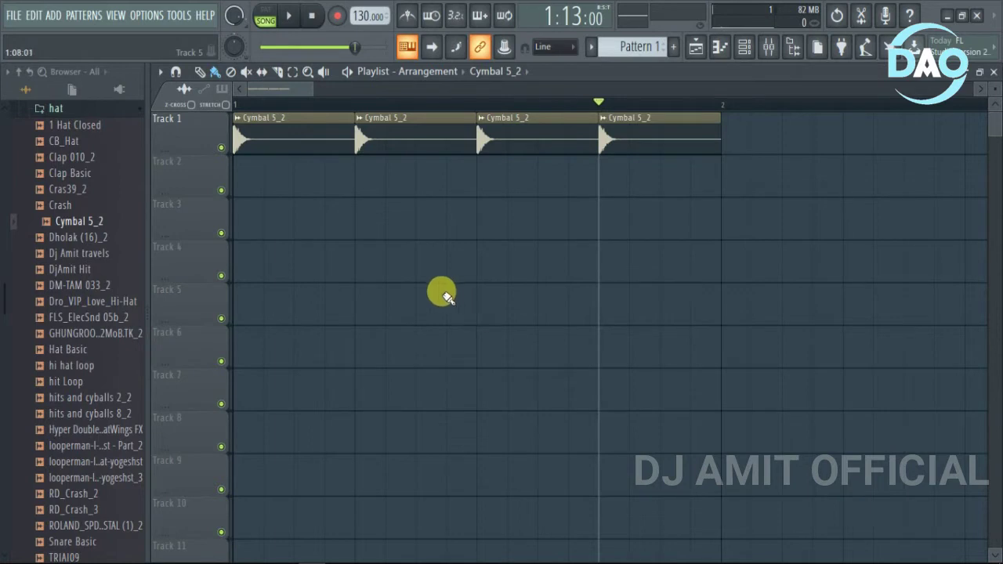
{"action": "scroll", "coordinate": [261, 190], "scroll_direction": "up", "scroll_amount": 1}
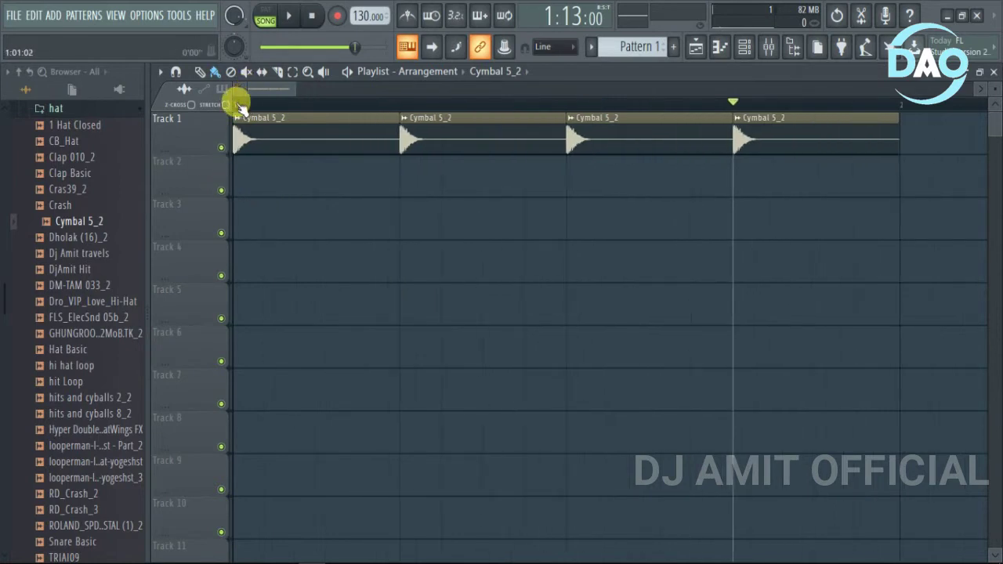
Select the first beat of bar 1 on the timeline and view the available snap resolutions without changing the current one.
{"action": "left_click_drag", "start_coordinate": [235, 101], "coordinate": [405, 107]}
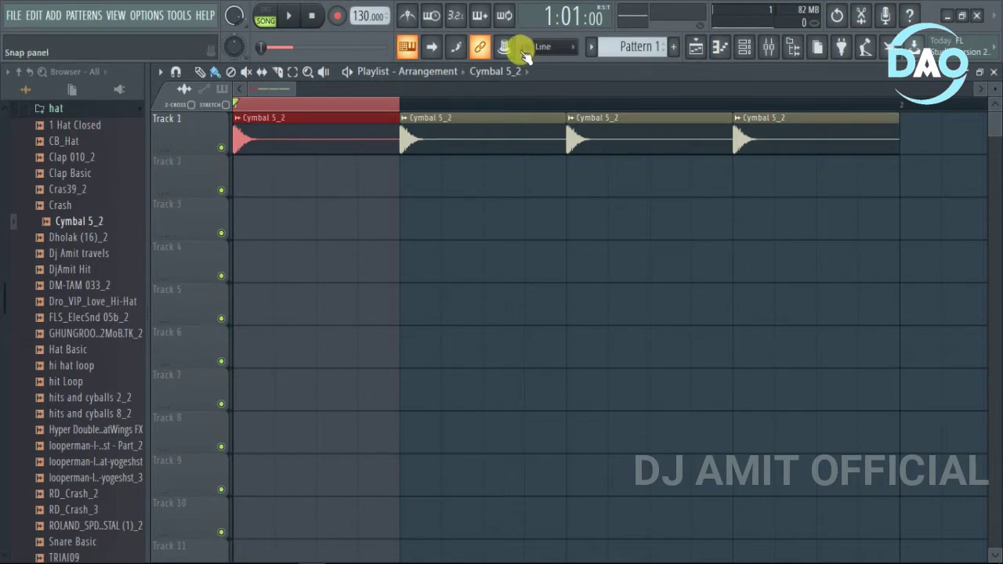
{"action": "left_click", "coordinate": [550, 46]}
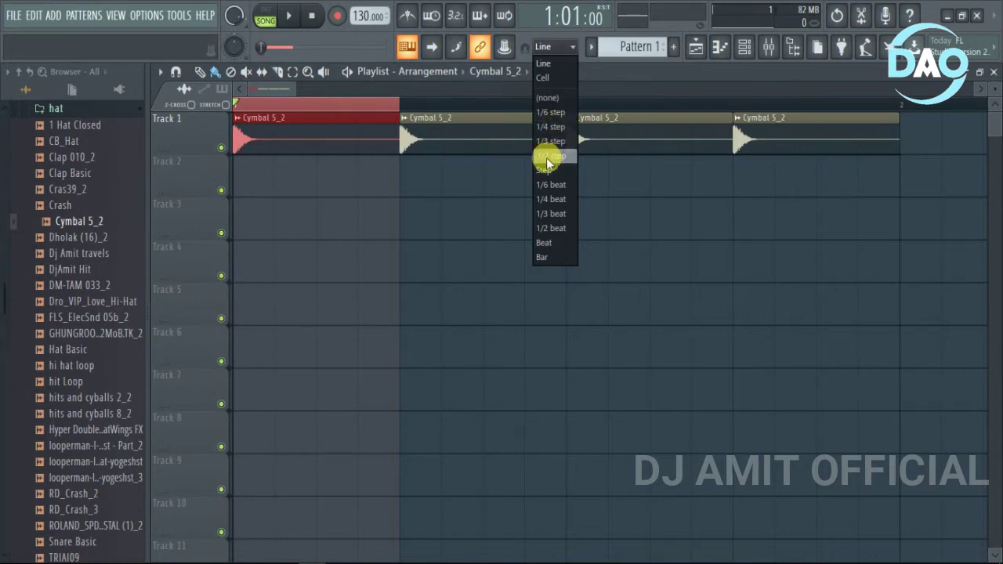
{"action": "left_click", "coordinate": [636, 71]}
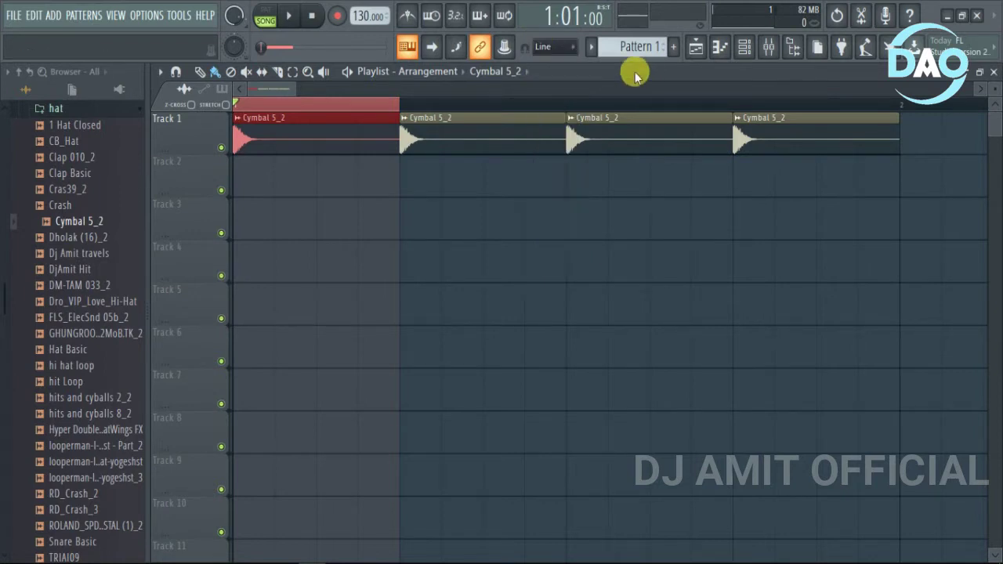
Shorten the first Cymbal 5_2 clip on Track 1 to one step and place copies on the other three steps of beat 1.
{"action": "scroll", "coordinate": [240, 193], "scroll_direction": "up", "scroll_amount": 2}
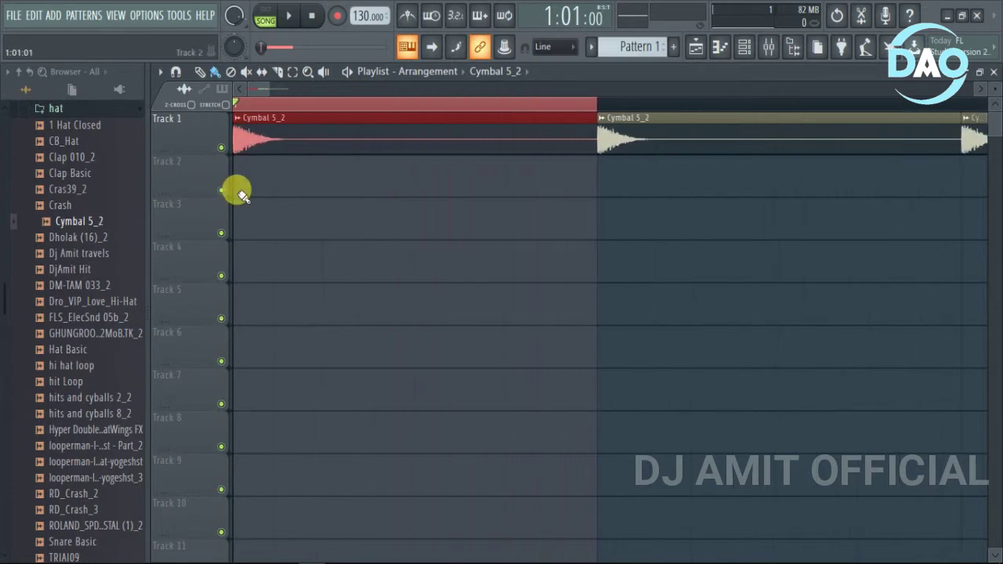
{"action": "scroll", "coordinate": [240, 193], "scroll_direction": "up", "scroll_amount": 1}
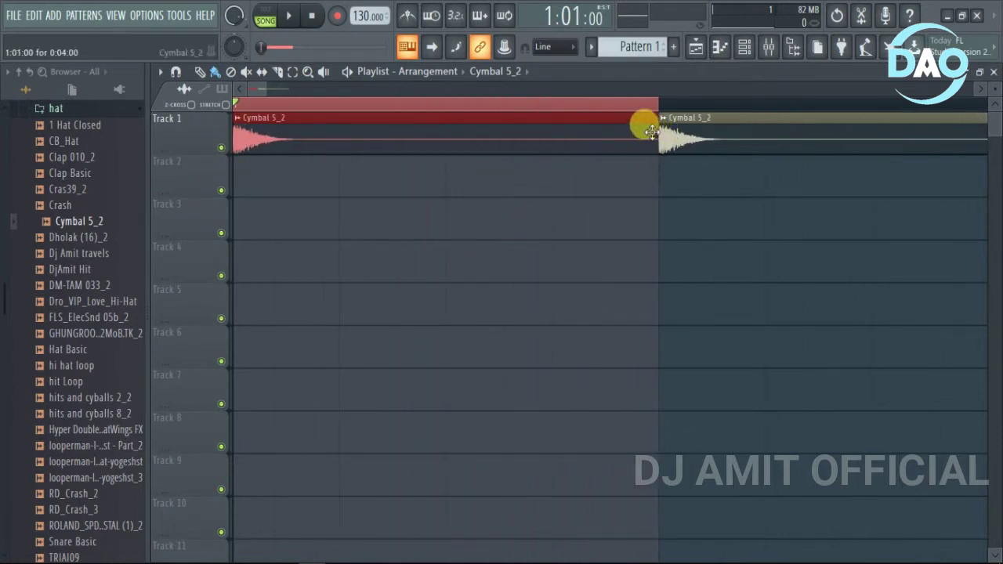
{"action": "left_click_drag", "start_coordinate": [648, 133], "coordinate": [300, 126]}
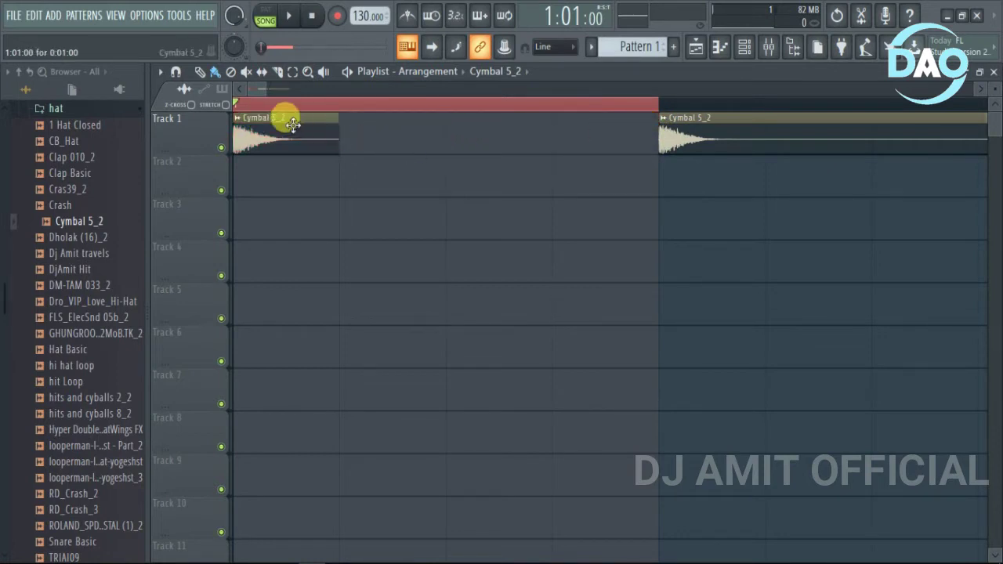
{"action": "left_click", "coordinate": [349, 135]}
{"action": "left_click", "coordinate": [477, 144]}
{"action": "left_click", "coordinate": [565, 144]}
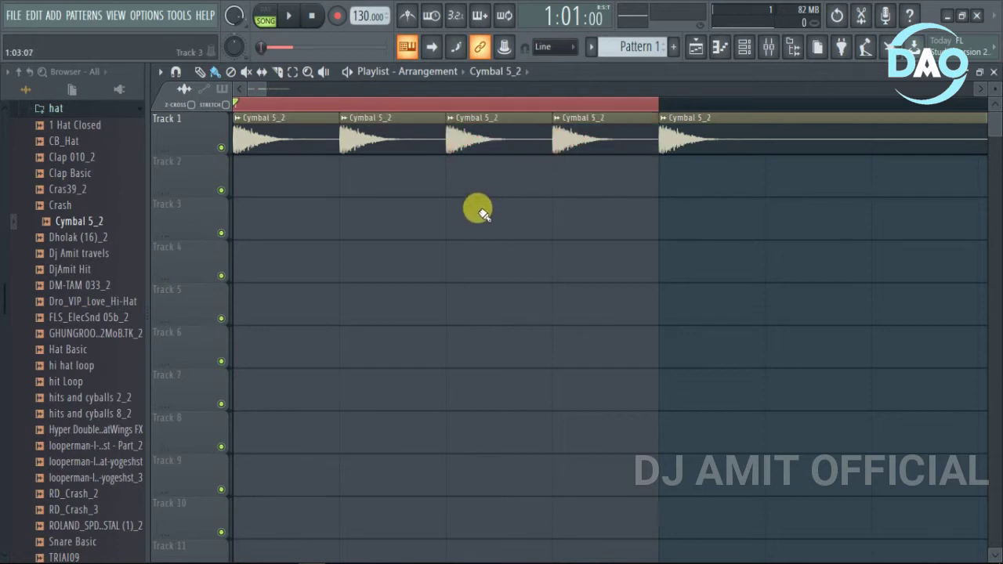
Play back the four one-step cymbal hits in beat 1 and examine their spacing against the full-beat clips.
{"action": "key", "text": "space"}
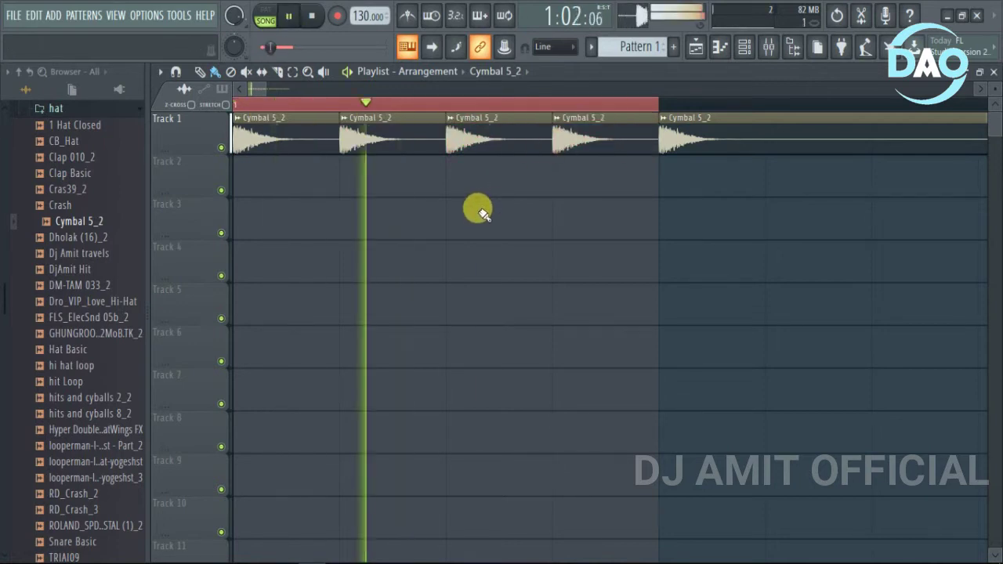
{"action": "key", "text": "space"}
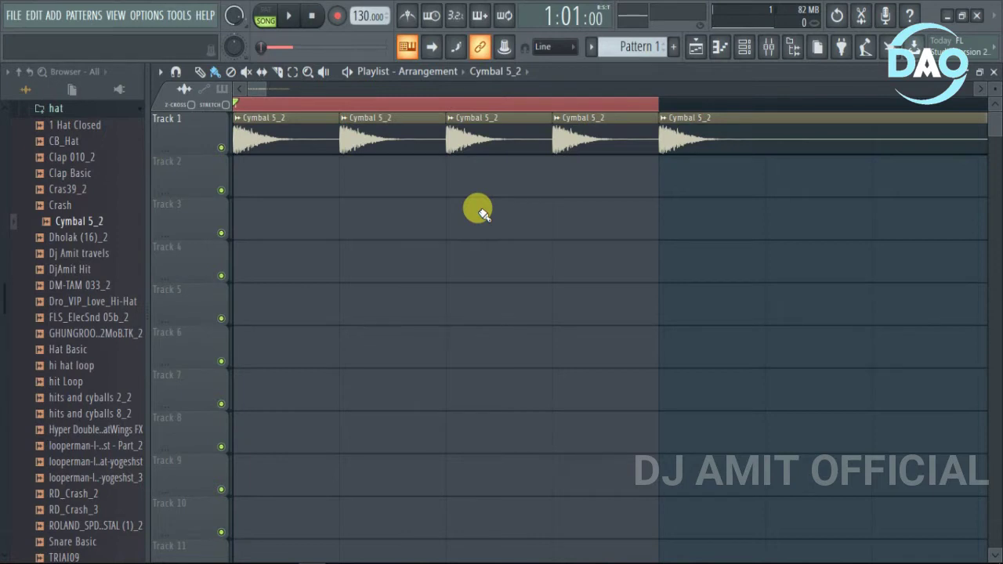
{"action": "scroll", "coordinate": [392, 270], "scroll_direction": "down", "scroll_amount": 5, "text": "ctrl"}
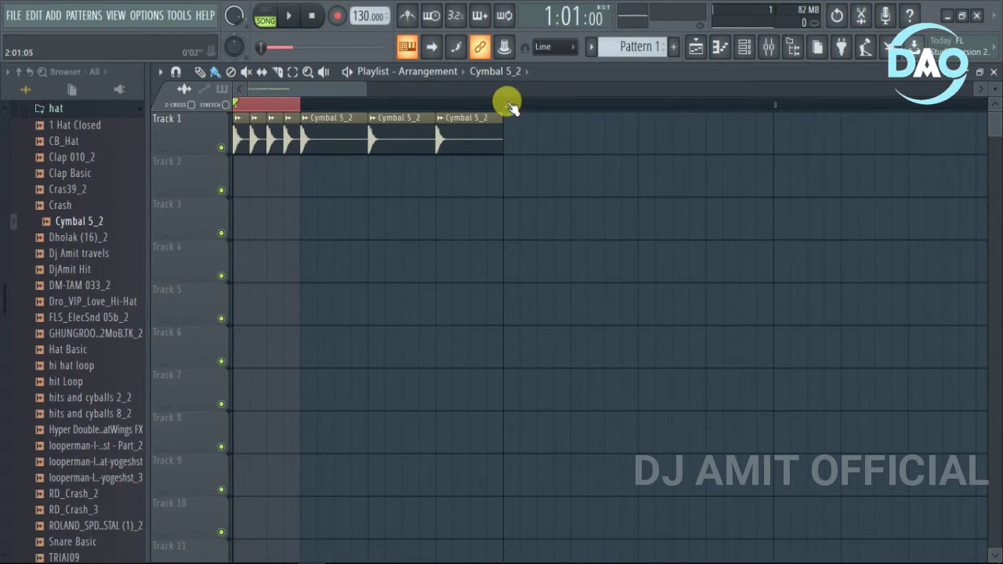
{"action": "scroll", "coordinate": [235, 190], "scroll_direction": "up", "scroll_amount": 5, "text": "ctrl"}
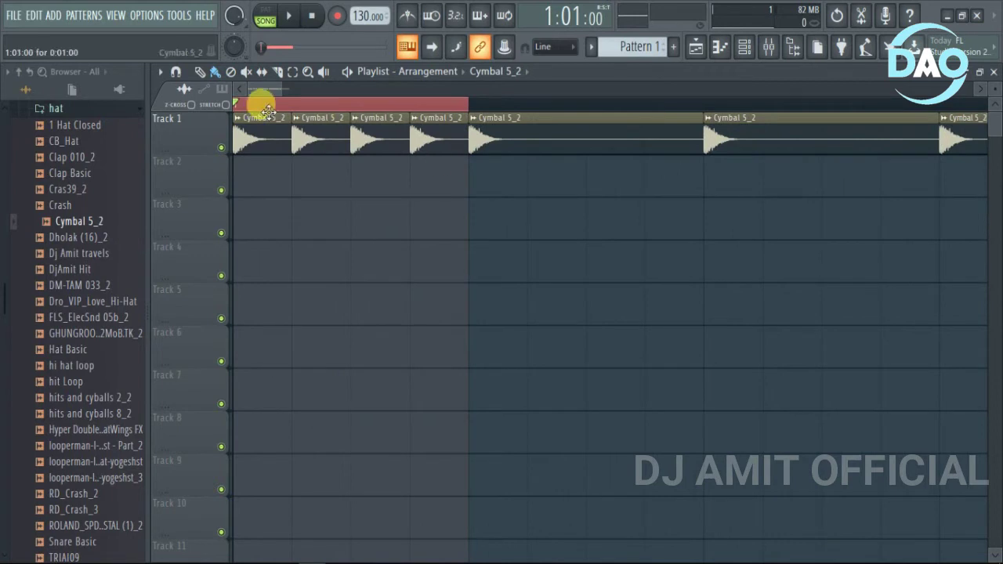
{"action": "scroll", "coordinate": [244, 170], "scroll_direction": "up", "scroll_amount": 2, "text": "ctrl"}
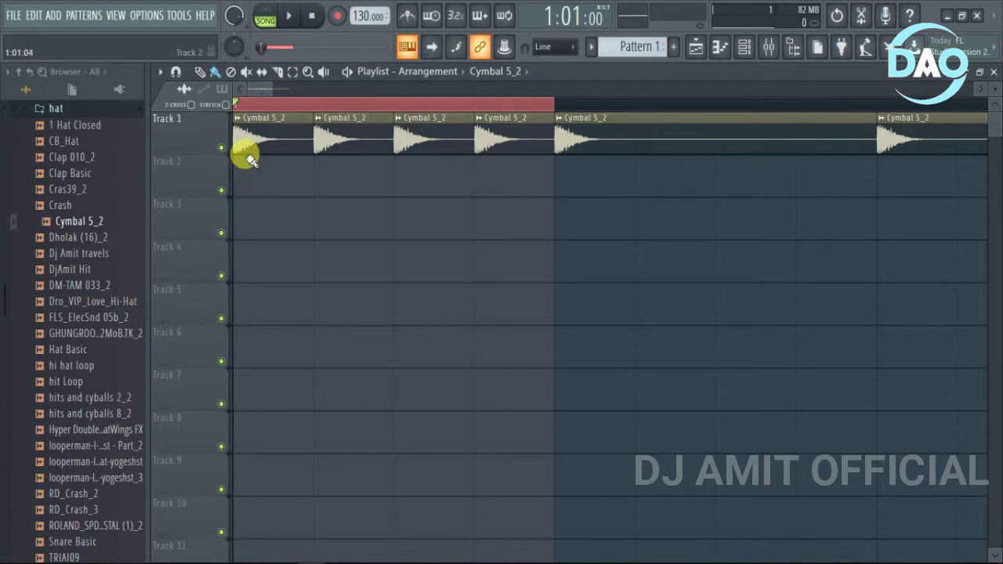
{"action": "scroll", "coordinate": [245, 188], "scroll_direction": "up", "scroll_amount": 3, "text": "ctrl"}
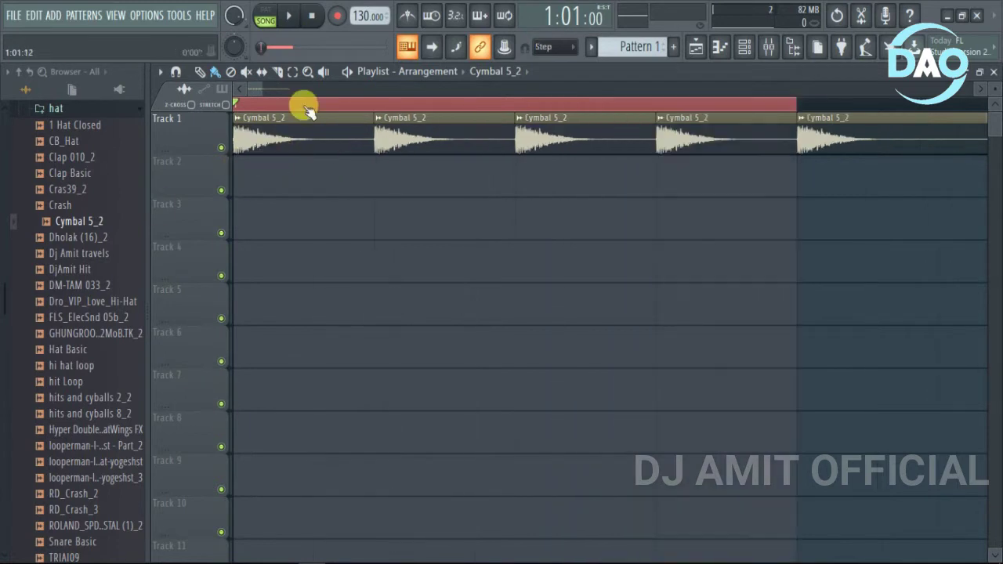
Delete the second, third and fourth cymbal clips of beat 1 and limit the timeline selection to the first step.
{"action": "right_click", "coordinate": [439, 137]}
{"action": "right_click", "coordinate": [574, 141]}
{"action": "right_click", "coordinate": [689, 135]}
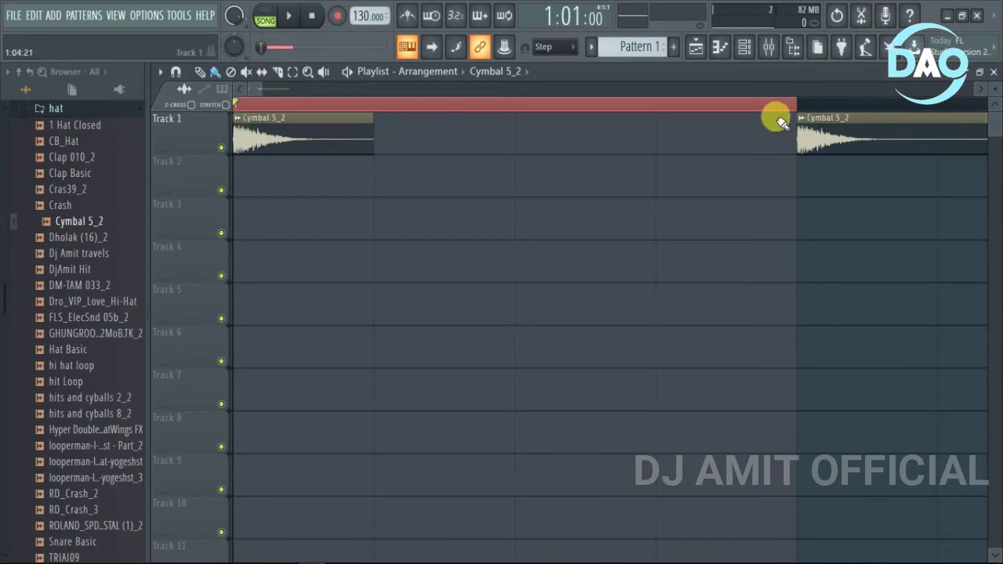
{"action": "left_click_drag", "start_coordinate": [789, 107], "coordinate": [353, 106]}
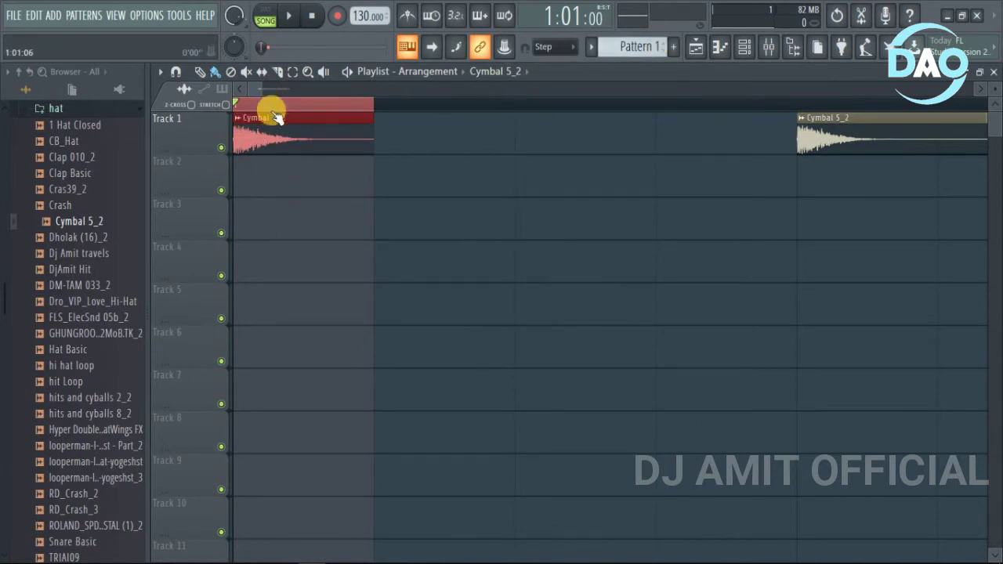
Set the snap to 1/2 step and fill the first step of Track 1 with two half-step cymbal clips.
{"action": "left_click", "coordinate": [581, 47]}
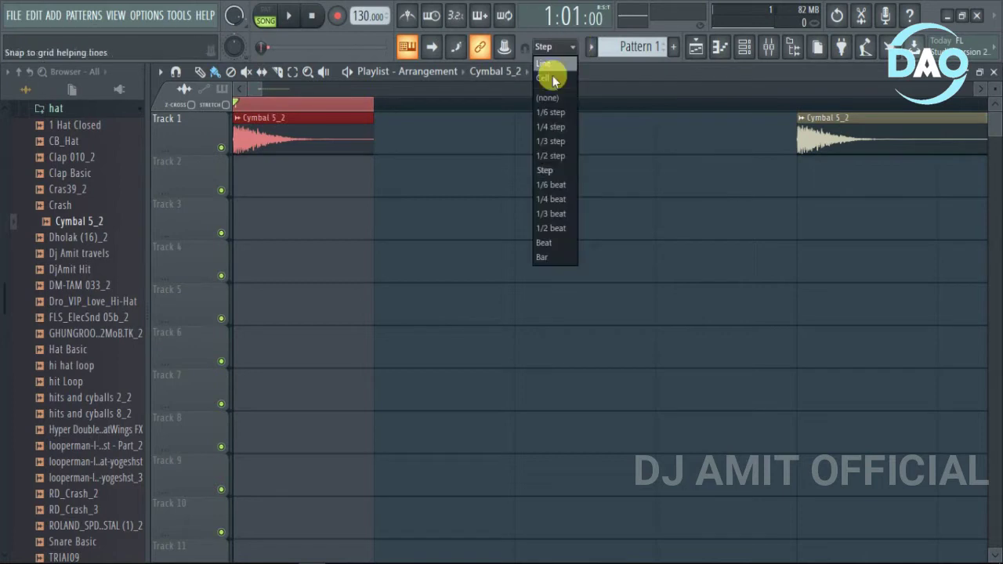
{"action": "left_click", "coordinate": [558, 156]}
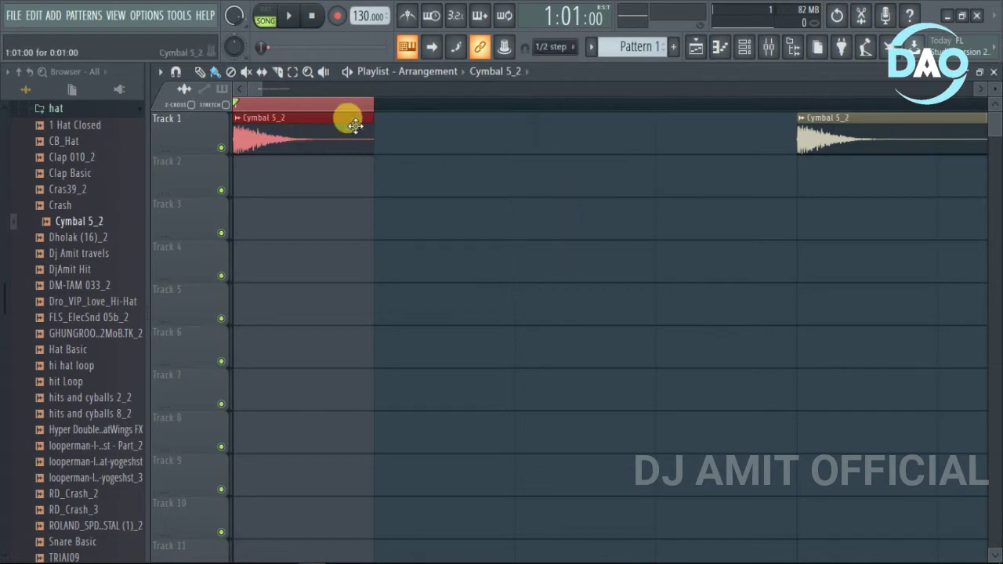
{"action": "left_click_drag", "start_coordinate": [313, 127], "coordinate": [252, 129]}
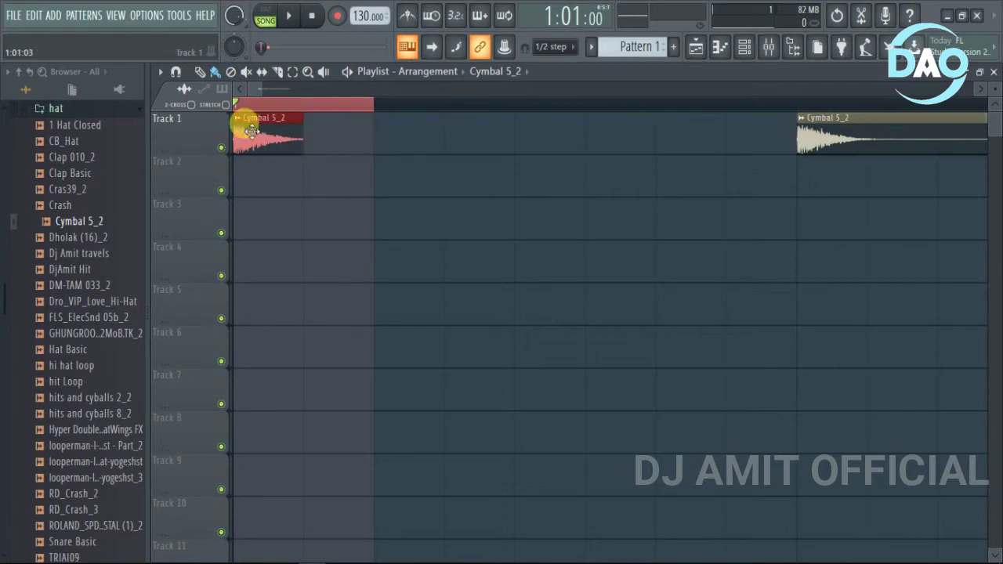
{"action": "left_click", "coordinate": [334, 136]}
{"action": "left_click_drag", "start_coordinate": [437, 130], "coordinate": [358, 119]}
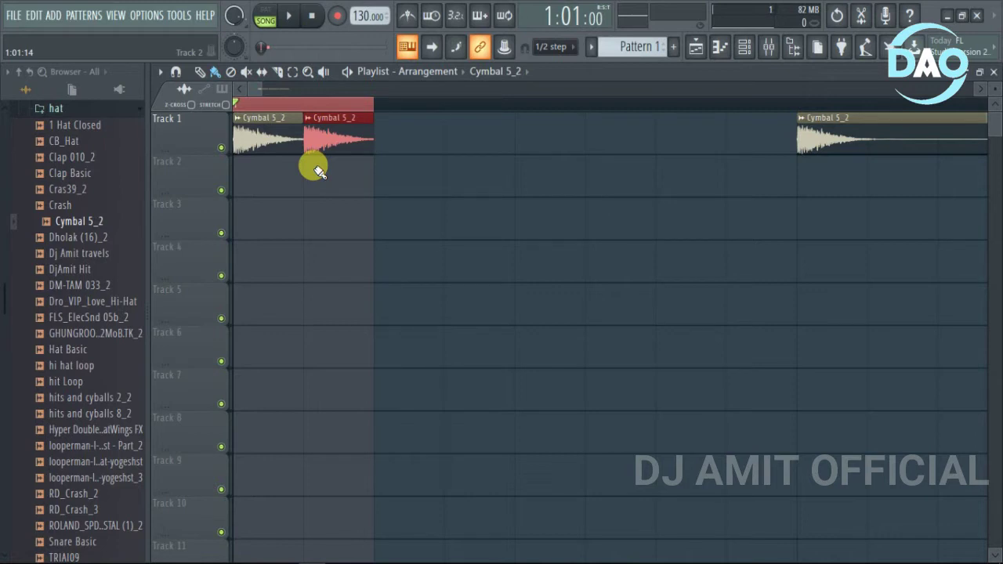
Replace the two half-step clips with three equal cymbal clips in the first step using 1/3 step snap, and play them back.
{"action": "left_click", "coordinate": [378, 191], "text": "ctrl"}
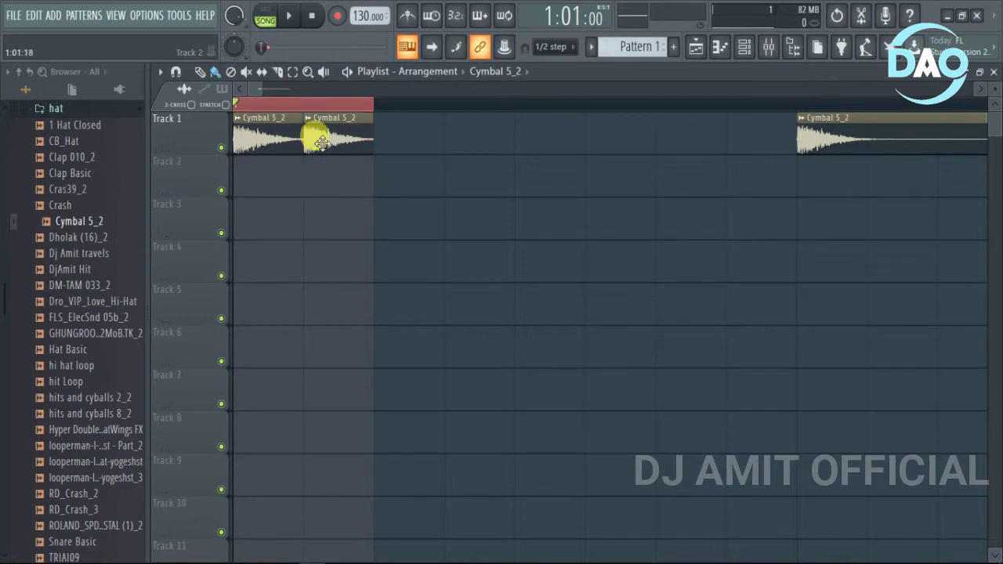
{"action": "right_click", "coordinate": [337, 123]}
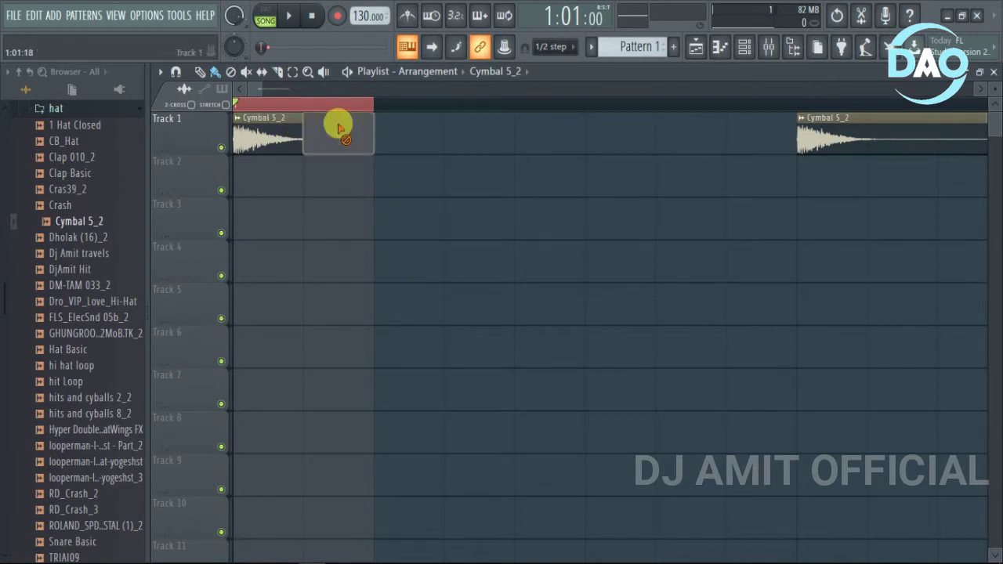
{"action": "left_click", "coordinate": [571, 48]}
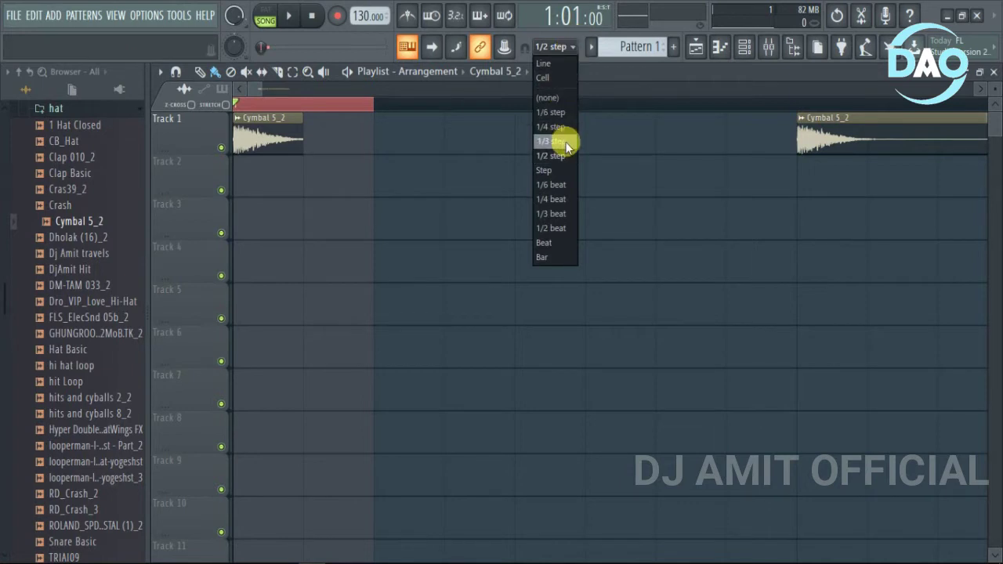
{"action": "left_click", "coordinate": [566, 142]}
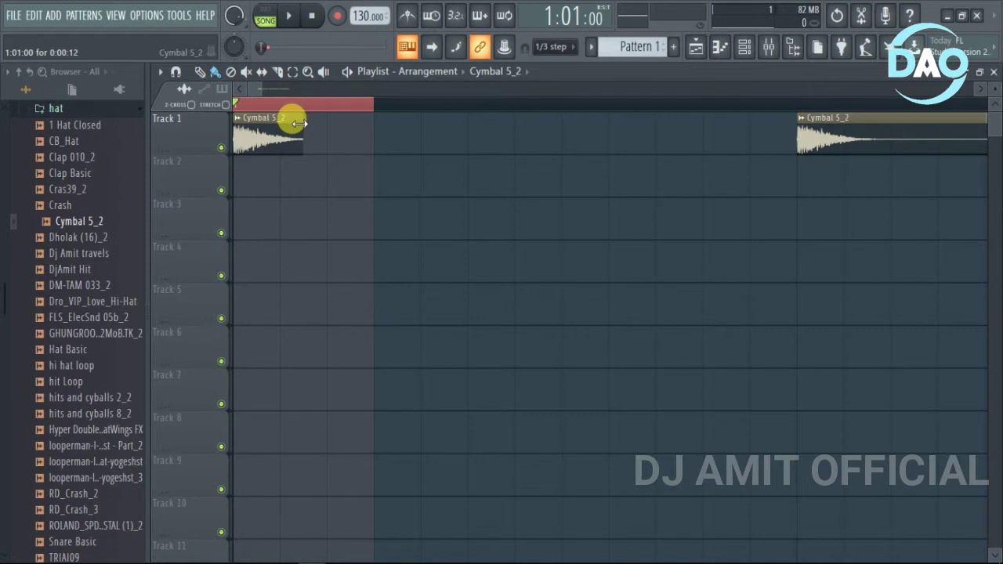
{"action": "mouse_move", "coordinate": [299, 123]}
{"action": "left_mouse_down"}
{"action": "mouse_move", "coordinate": [318, 145]}
{"action": "mouse_move", "coordinate": [206, 123]}
{"action": "mouse_move", "coordinate": [363, 135]}
{"action": "mouse_move", "coordinate": [266, 132]}
{"action": "mouse_move", "coordinate": [373, 150]}
{"action": "mouse_move", "coordinate": [242, 141]}
{"action": "mouse_move", "coordinate": [363, 152]}
{"action": "mouse_move", "coordinate": [269, 162]}
{"action": "mouse_move", "coordinate": [371, 164]}
{"action": "mouse_move", "coordinate": [278, 168]}
{"action": "mouse_move", "coordinate": [339, 136]}
{"action": "left_mouse_up"}
{"action": "key", "text": "space"}
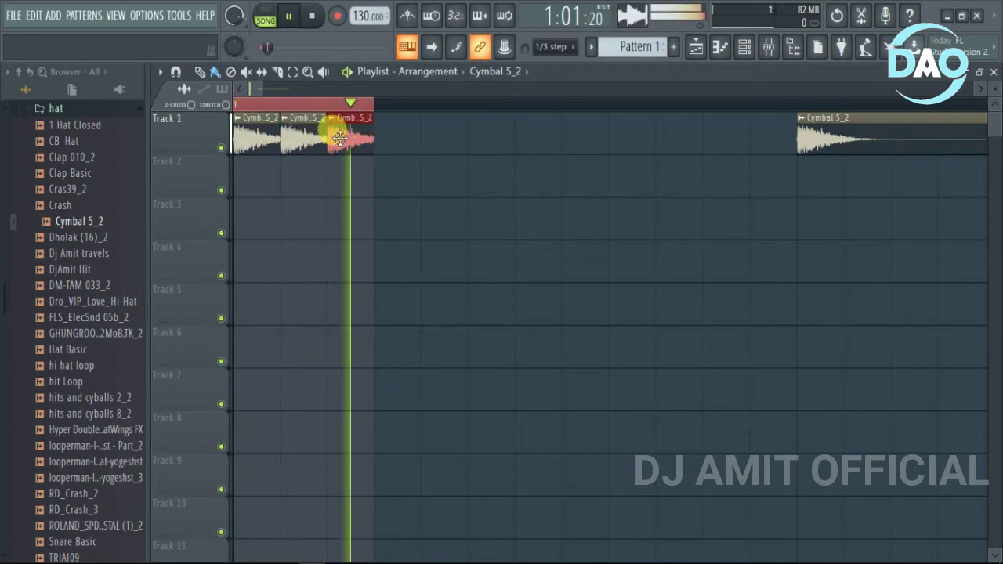
{"action": "key", "text": "space"}
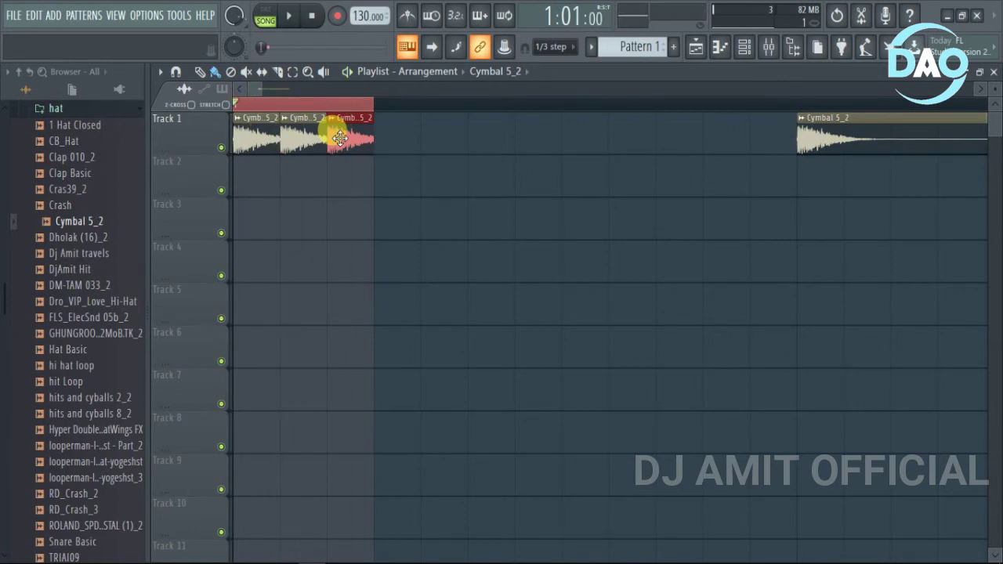
Replace the three clips with four equal cymbal clips in the first step using 1/4 step snap, and play them back.
{"action": "right_click", "coordinate": [340, 138]}
{"action": "right_click", "coordinate": [299, 140]}
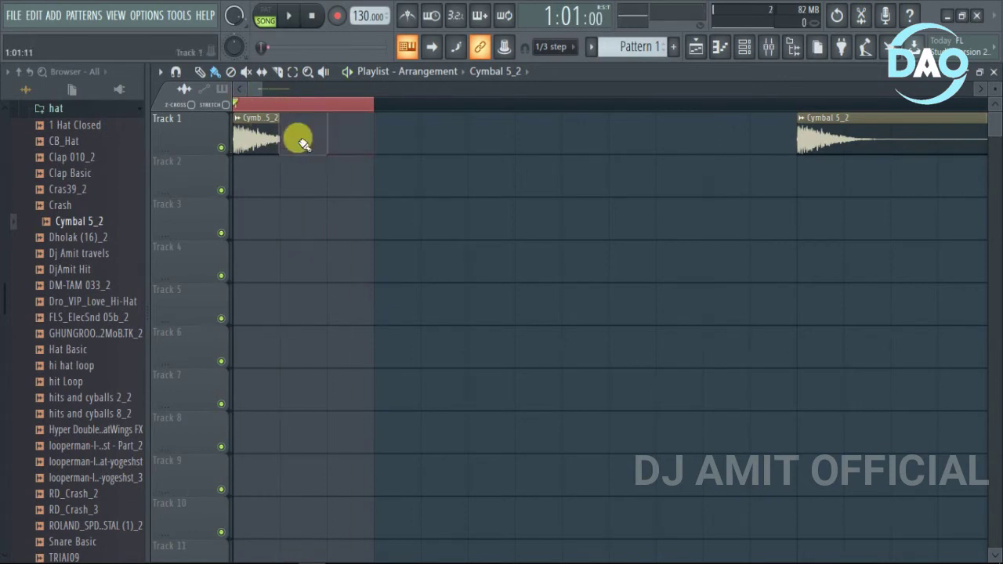
{"action": "left_click", "coordinate": [557, 46]}
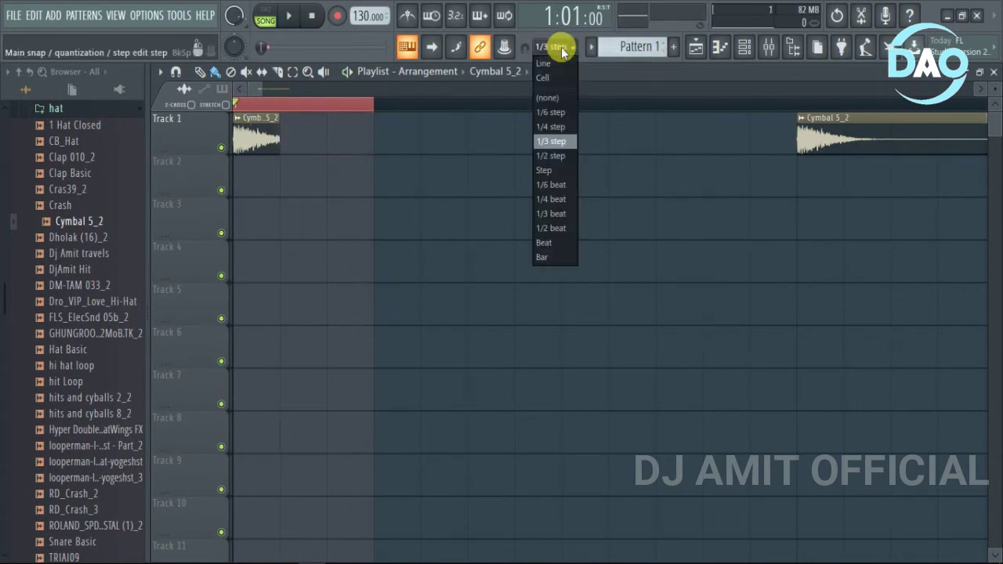
{"action": "left_click", "coordinate": [539, 128]}
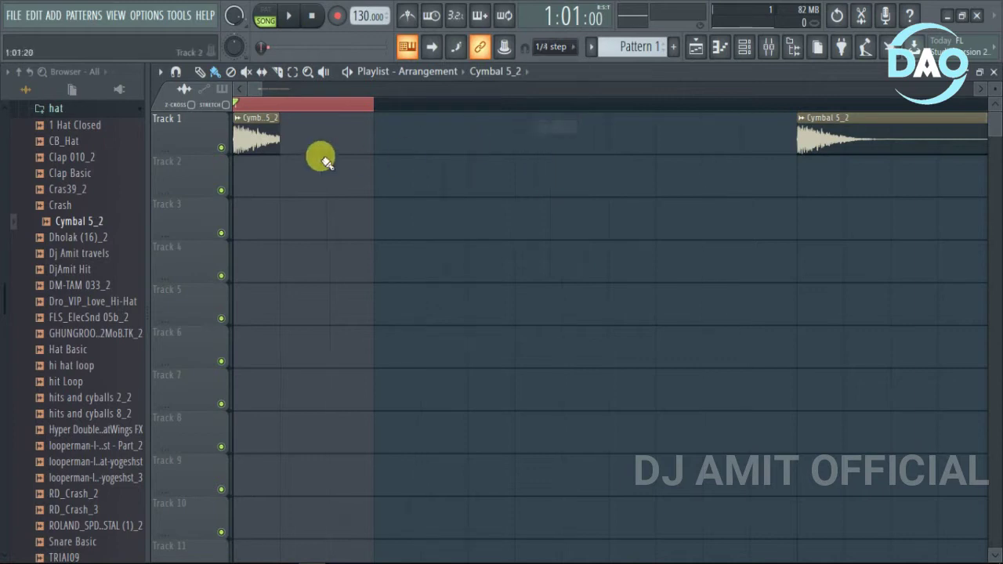
{"action": "mouse_move", "coordinate": [274, 130]}
{"action": "left_mouse_down"}
{"action": "mouse_move", "coordinate": [252, 132]}
{"action": "mouse_move", "coordinate": [362, 125]}
{"action": "mouse_move", "coordinate": [351, 129]}
{"action": "left_mouse_up"}
{"action": "key", "text": "space"}
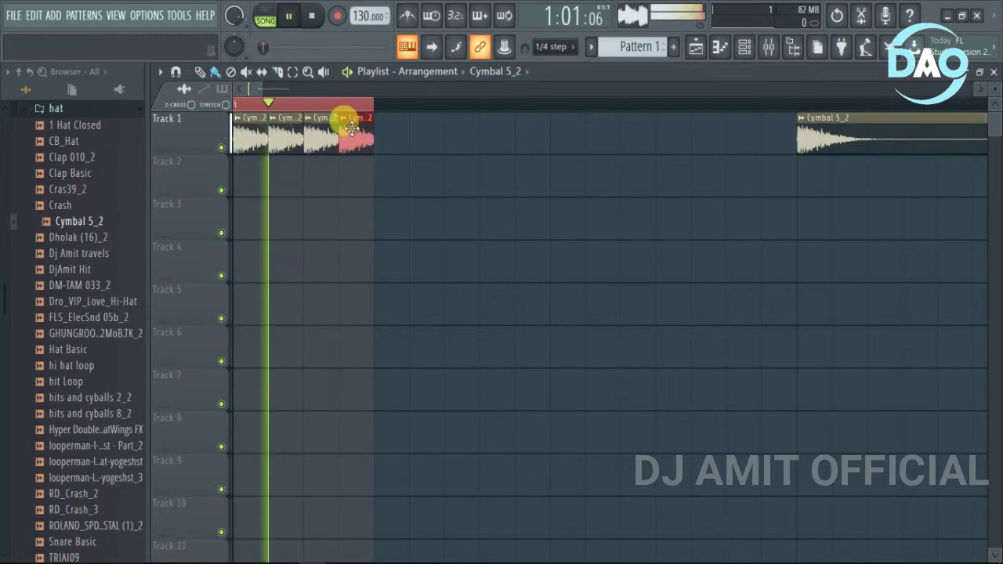
{"action": "key", "text": "space"}
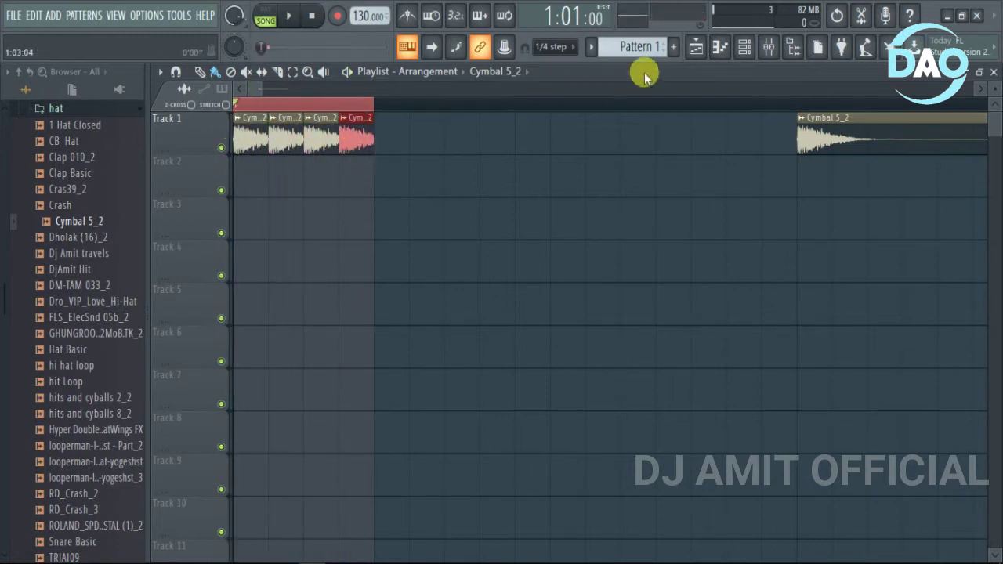
Replace the four clips with six equal cymbal clips in the first step using 1/6 step snap, and play them back.
{"action": "left_click", "coordinate": [552, 47]}
{"action": "left_click", "coordinate": [541, 111]}
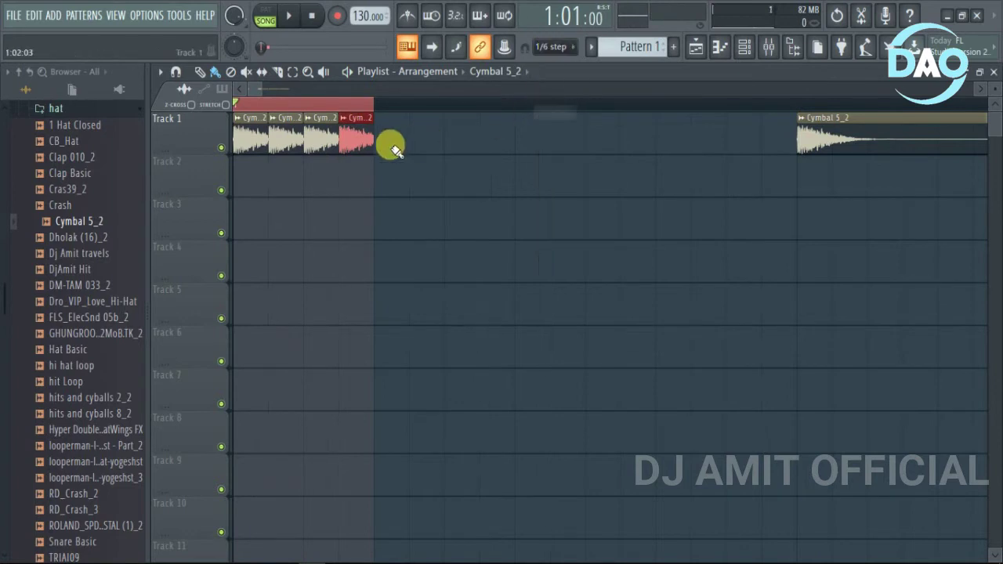
{"action": "right_click", "coordinate": [354, 134]}
{"action": "right_click", "coordinate": [320, 138]}
{"action": "right_click", "coordinate": [271, 140]}
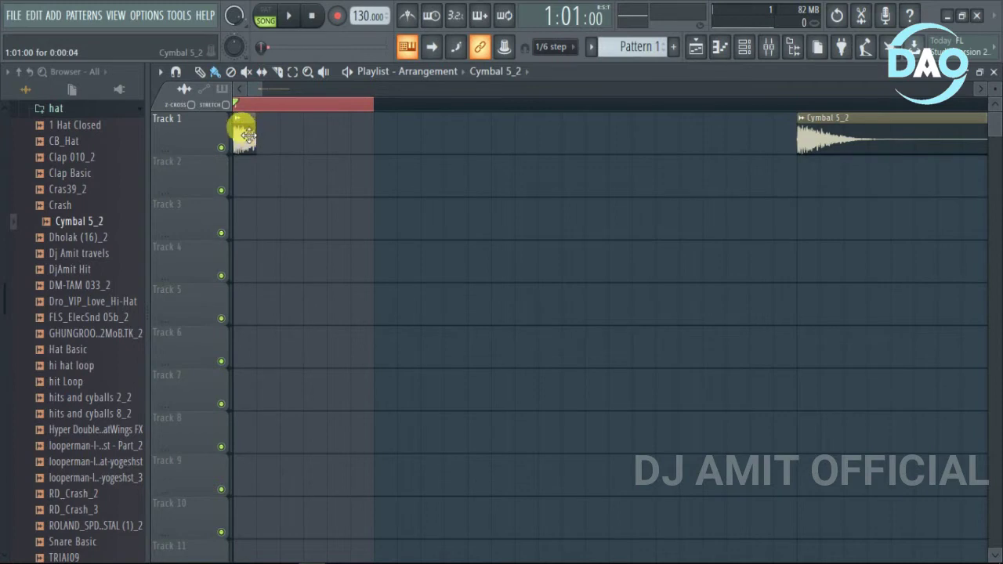
{"action": "left_click_drag", "start_coordinate": [257, 138], "coordinate": [283, 134]}
{"action": "left_click", "coordinate": [333, 133]}
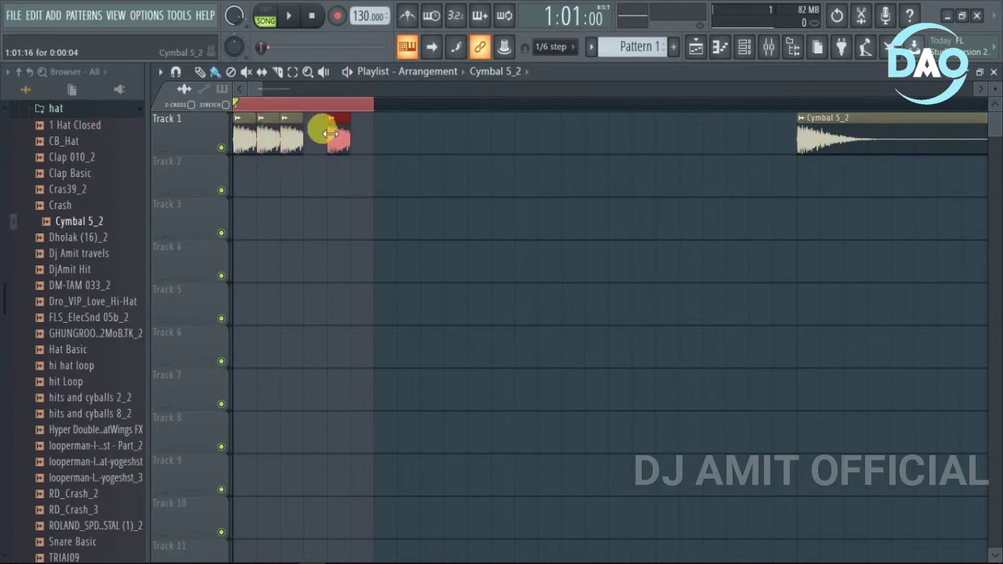
{"action": "left_click_drag", "start_coordinate": [291, 134], "coordinate": [362, 134]}
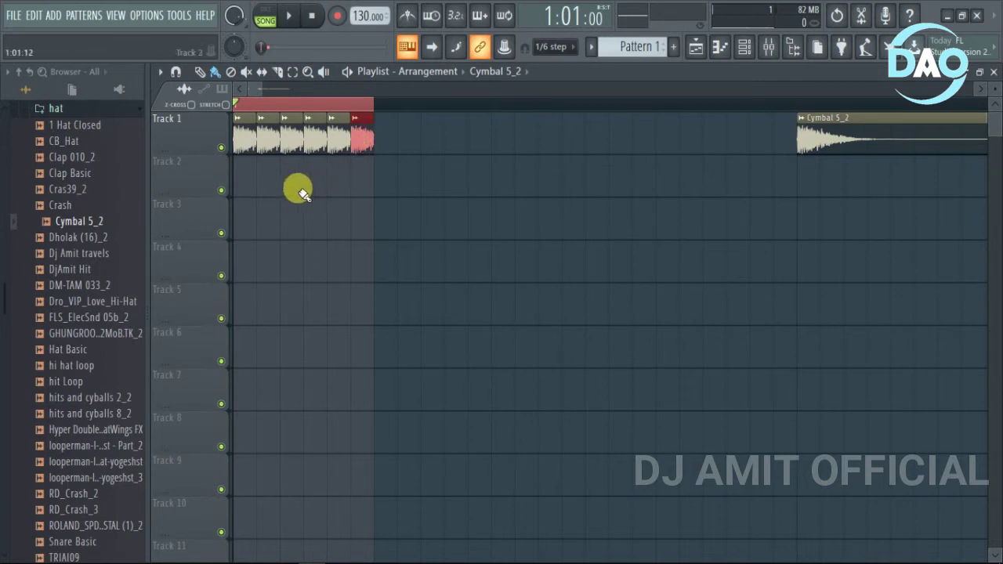
{"action": "key", "text": "space"}
{"action": "key", "text": "space"}
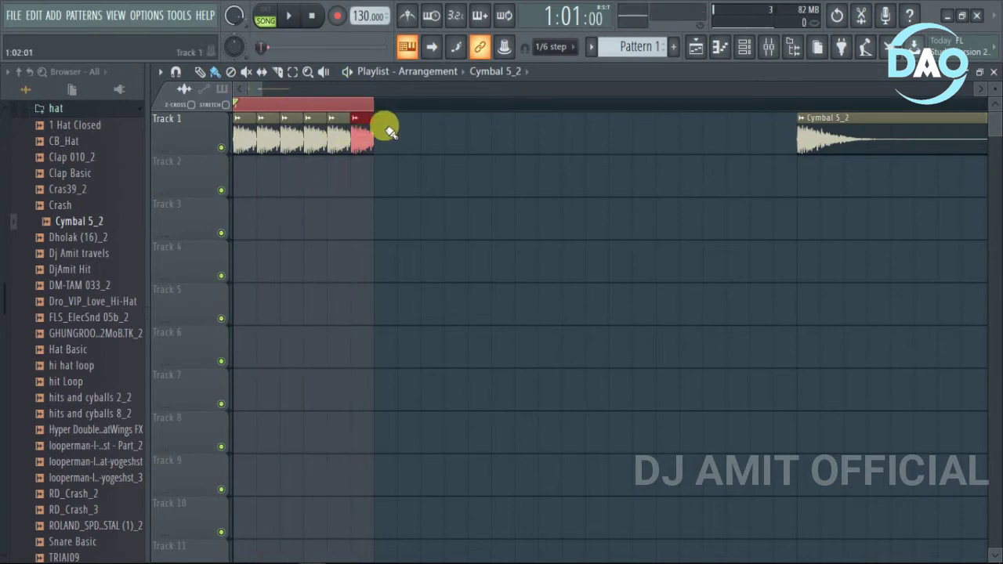
Delete all six short cymbal clips from the first step of Track 1 and set the snap to Cell.
{"action": "left_click_drag", "start_coordinate": [395, 127], "coordinate": [248, 128]}
{"action": "scroll", "coordinate": [275, 168], "scroll_direction": "down", "scroll_amount": 3}
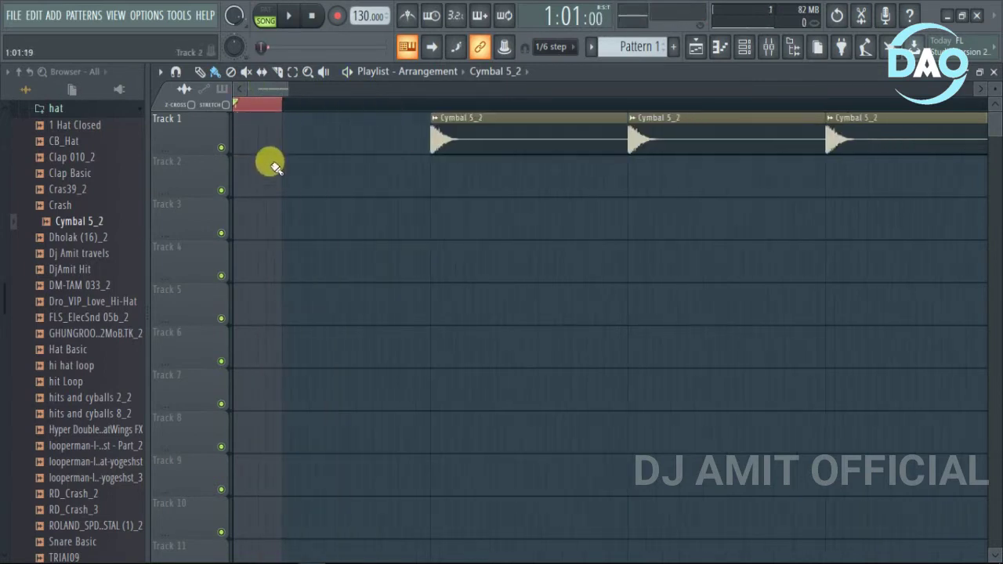
{"action": "left_click", "coordinate": [561, 46]}
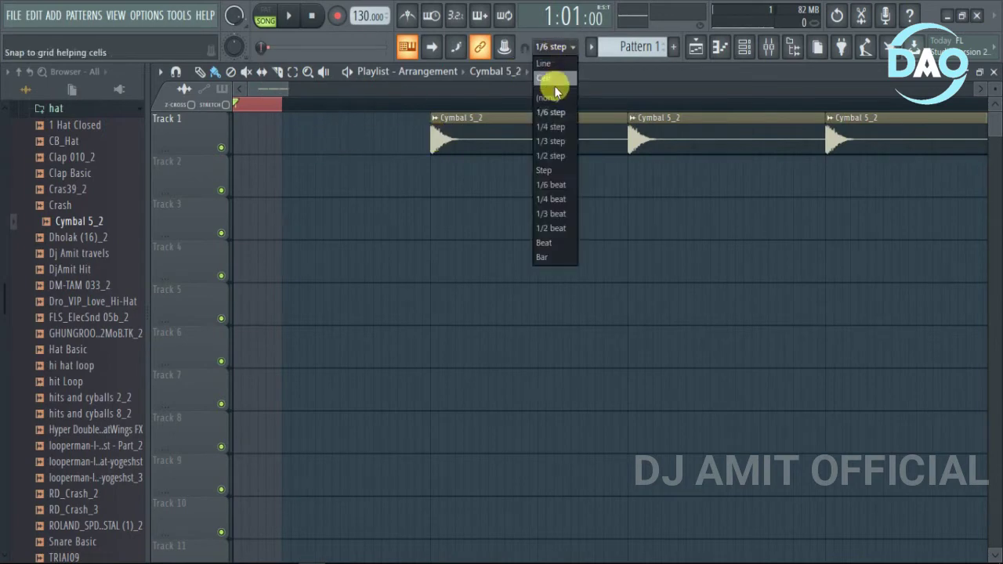
{"action": "left_click", "coordinate": [549, 80]}
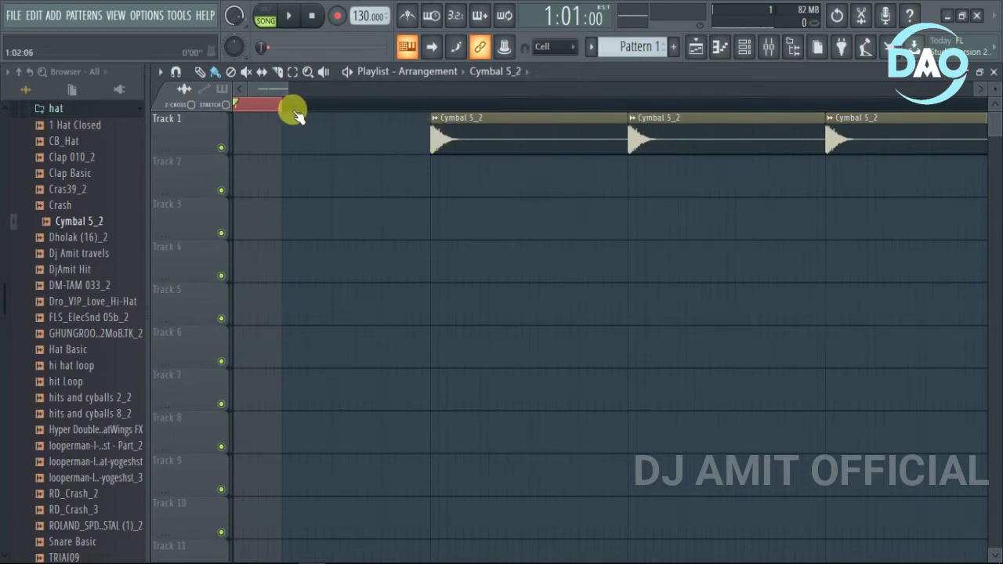
Clear the time selection and fill the empty first beat of Track 1 with a one-beat Cymbal 5_2 clip.
{"action": "scroll", "coordinate": [293, 108], "scroll_direction": "down", "scroll_amount": 2}
{"action": "left_click_drag", "start_coordinate": [266, 103], "coordinate": [612, 128]}
{"action": "key", "text": "ctrl+d"}
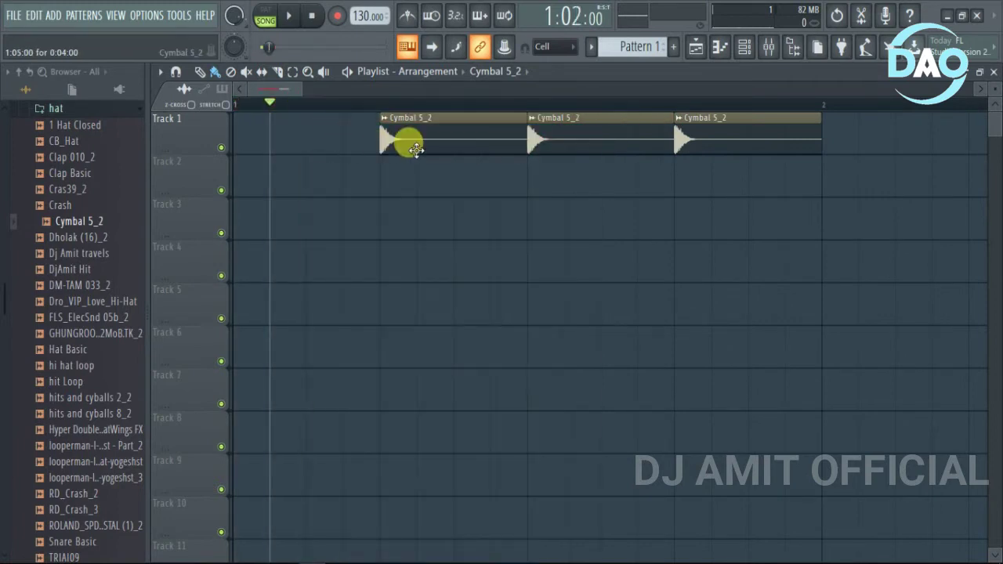
{"action": "left_click", "coordinate": [266, 140]}
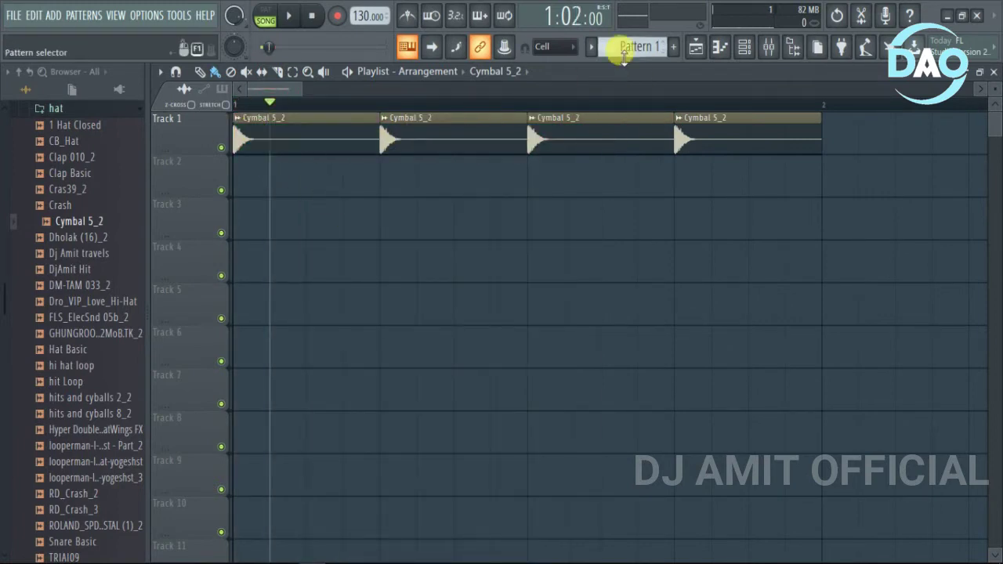
{"action": "scroll", "coordinate": [258, 180], "scroll_direction": "up", "scroll_amount": 2}
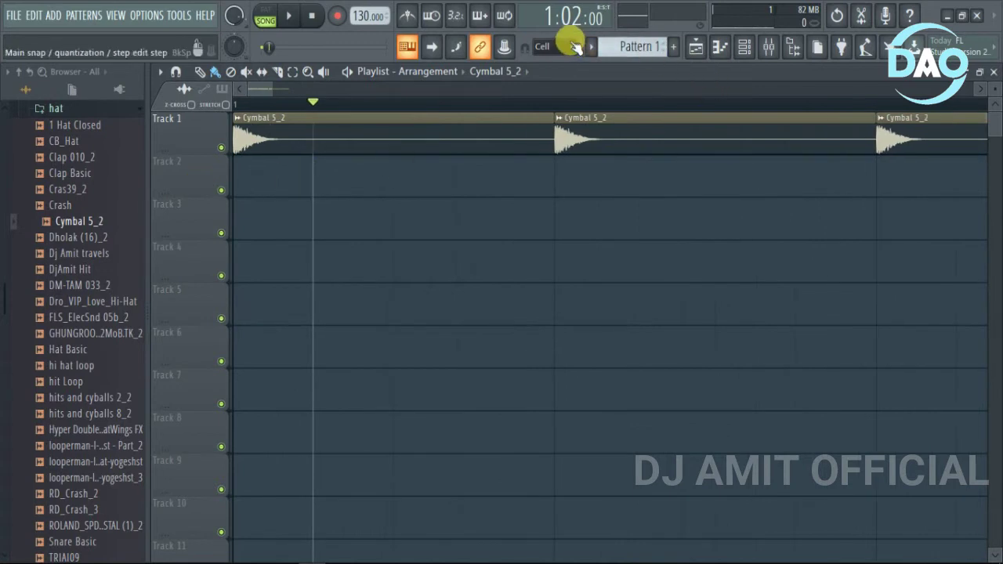
{"action": "left_click", "coordinate": [571, 44]}
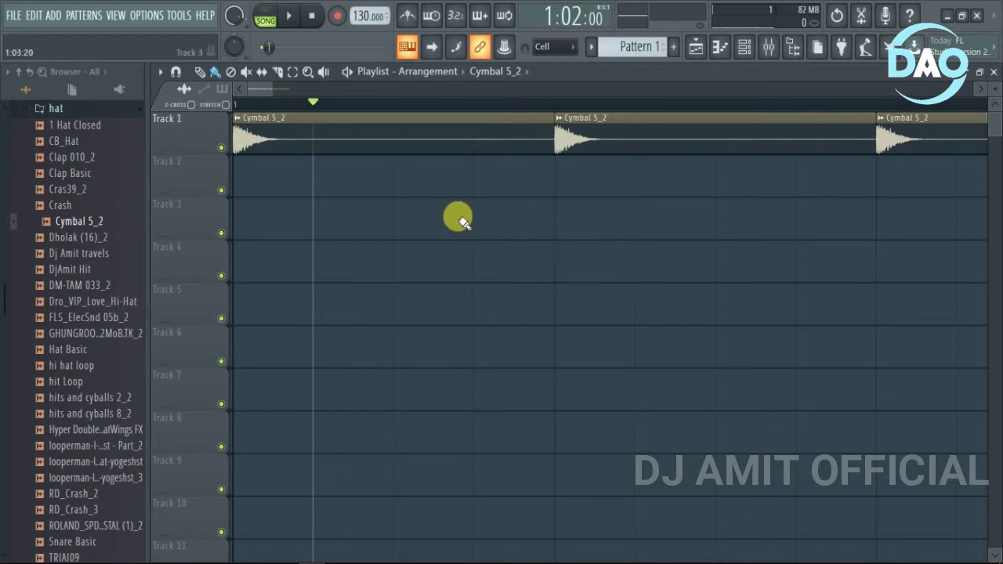
{"action": "scroll", "coordinate": [455, 208], "scroll_direction": "down", "scroll_amount": 2}
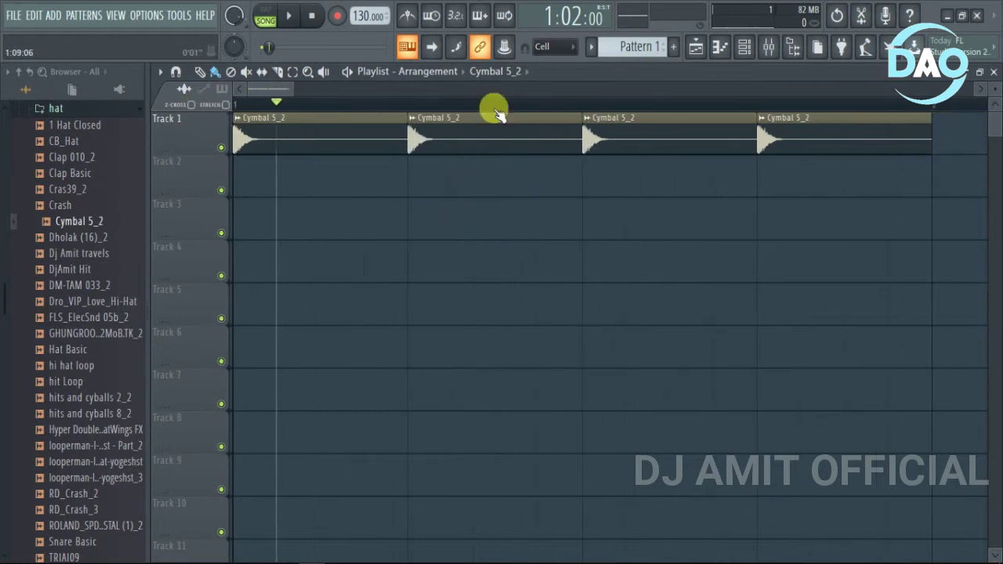
Mark the whole first bar as a time selection, clear it, and move the playhead to 1:05:00 and back to the song start.
{"action": "left_click_drag", "start_coordinate": [235, 104], "coordinate": [582, 105]}
{"action": "left_click_drag", "start_coordinate": [715, 160], "coordinate": [950, 169]}
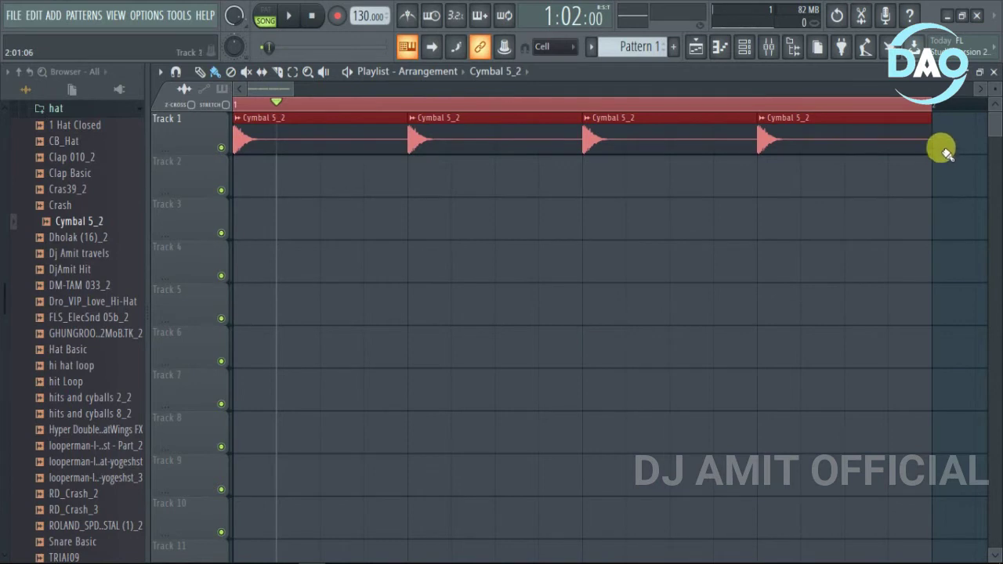
{"action": "left_click_drag", "start_coordinate": [403, 104], "coordinate": [405, 107]}
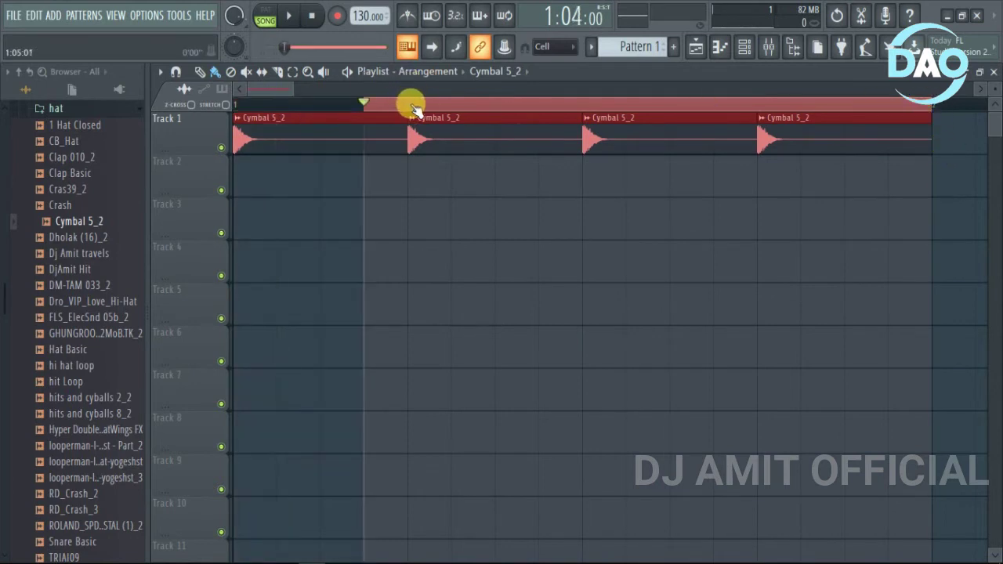
{"action": "right_click", "coordinate": [411, 106]}
{"action": "left_click", "coordinate": [409, 108]}
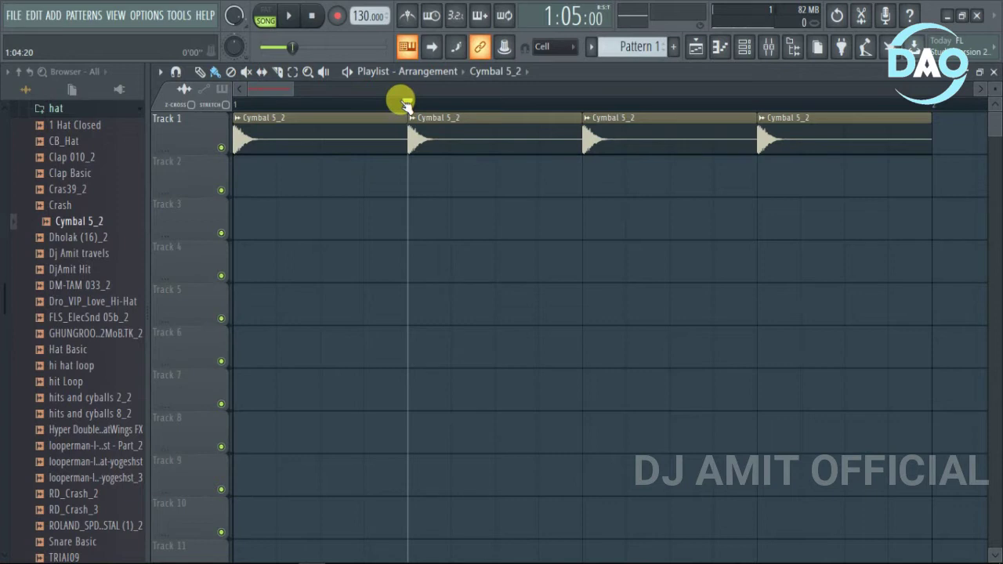
{"action": "left_click_drag", "start_coordinate": [407, 106], "coordinate": [247, 106]}
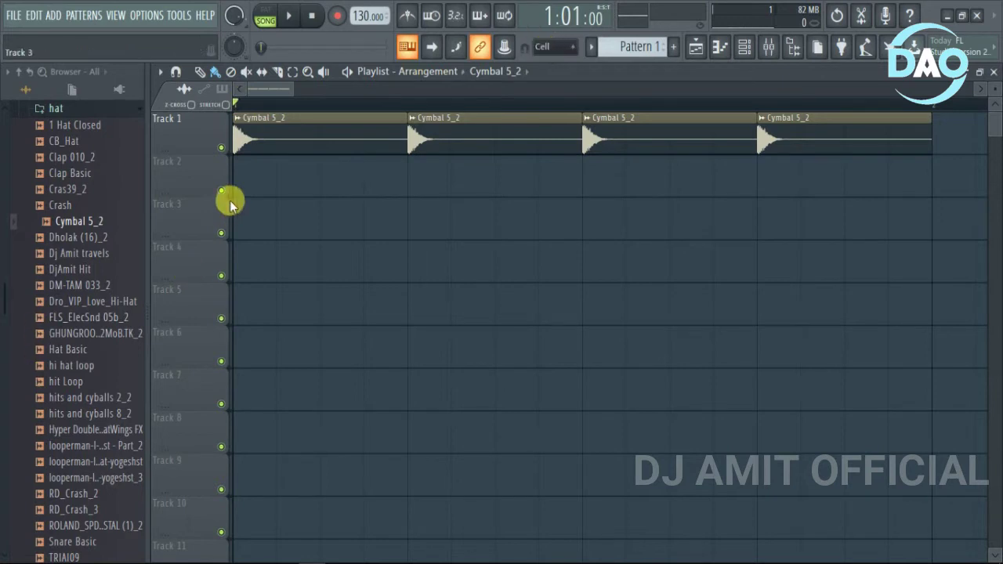
Replace the first beat's cymbal clip on Track 1 with four equal one-step clips using Cell snap.
{"action": "scroll", "coordinate": [212, 198], "scroll_direction": "up", "scroll_amount": 2}
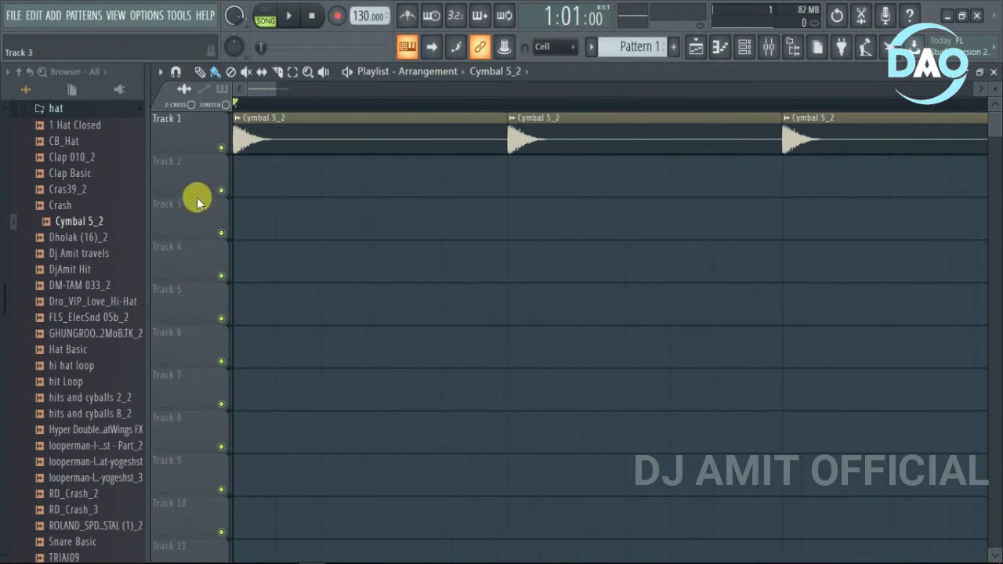
{"action": "left_click", "coordinate": [553, 47]}
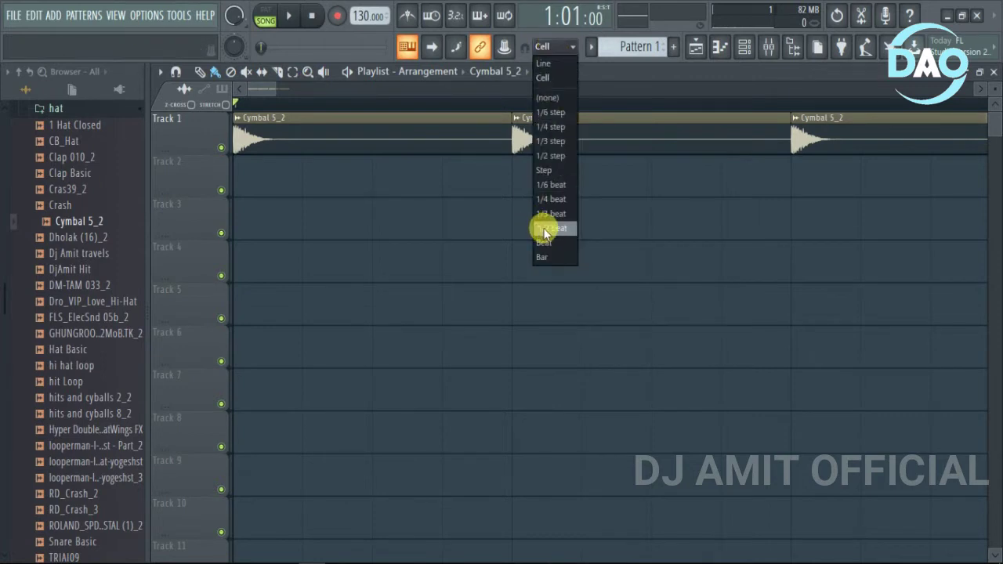
{"action": "left_click", "coordinate": [361, 236]}
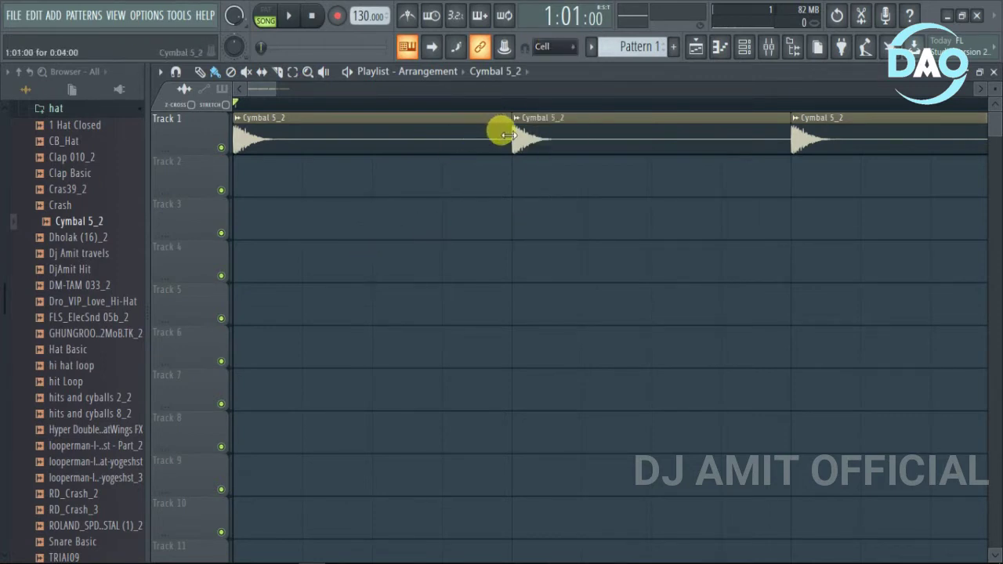
{"action": "mouse_move", "coordinate": [508, 133]}
{"action": "left_mouse_down"}
{"action": "mouse_move", "coordinate": [302, 133]}
{"action": "mouse_move", "coordinate": [450, 136]}
{"action": "left_mouse_up"}
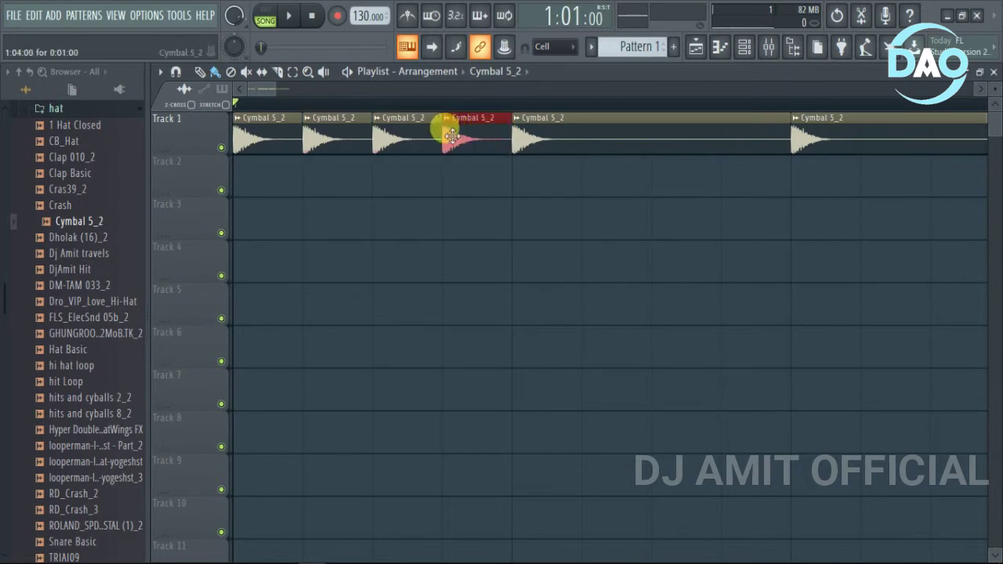
Replace the four one-step clips with two equal cymbal clips in the first beat using 1/2 beat snap, and deselect them.
{"action": "left_click", "coordinate": [558, 46]}
{"action": "left_click", "coordinate": [555, 228]}
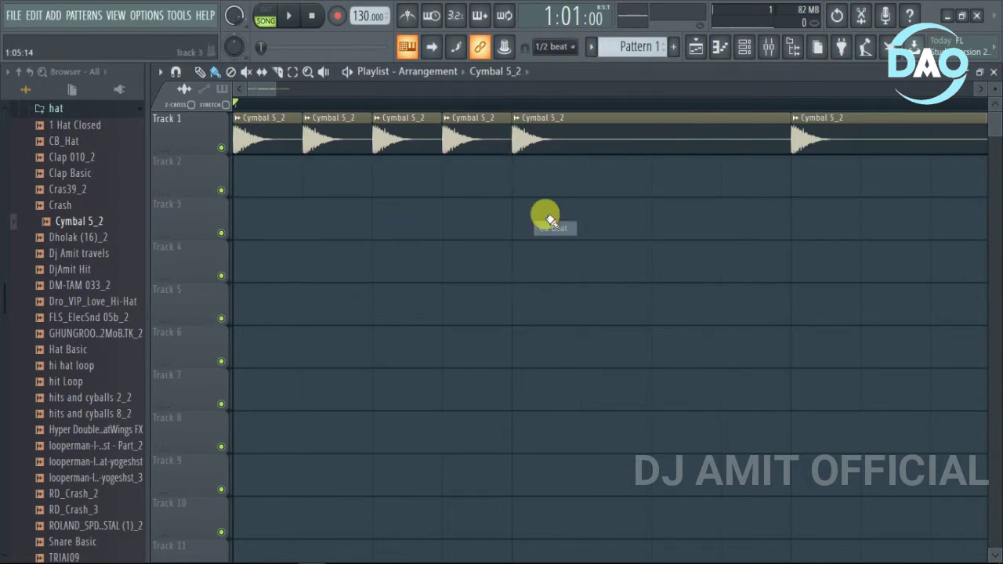
{"action": "right_click", "coordinate": [345, 141]}
{"action": "right_click", "coordinate": [470, 139]}
{"action": "left_click_drag", "start_coordinate": [464, 149], "coordinate": [286, 130]}
{"action": "mouse_move", "coordinate": [367, 132]}
{"action": "left_mouse_down"}
{"action": "mouse_move", "coordinate": [278, 134]}
{"action": "mouse_move", "coordinate": [352, 128]}
{"action": "mouse_move", "coordinate": [362, 136]}
{"action": "left_mouse_up"}
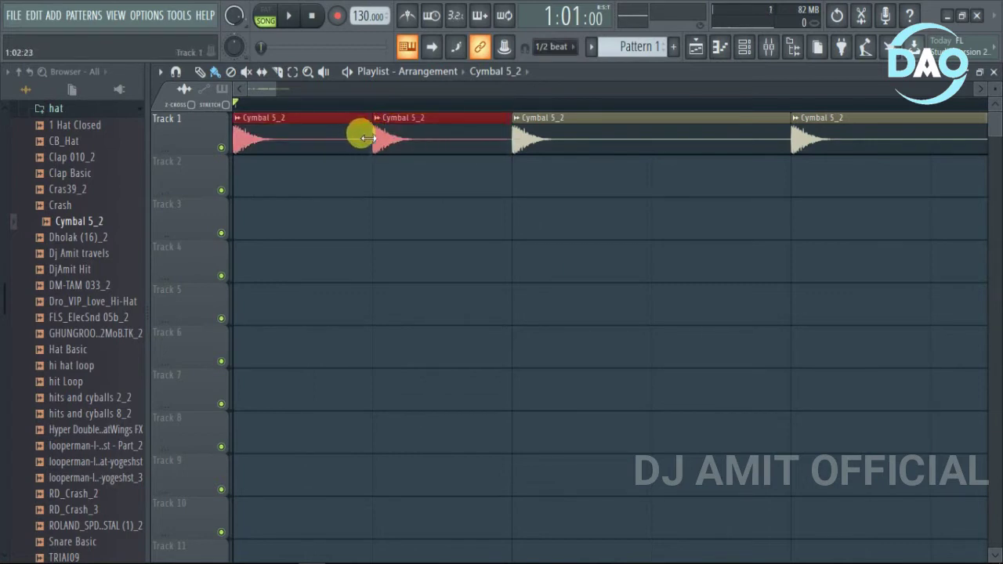
{"action": "scroll", "coordinate": [295, 181], "scroll_direction": "up", "scroll_amount": 3}
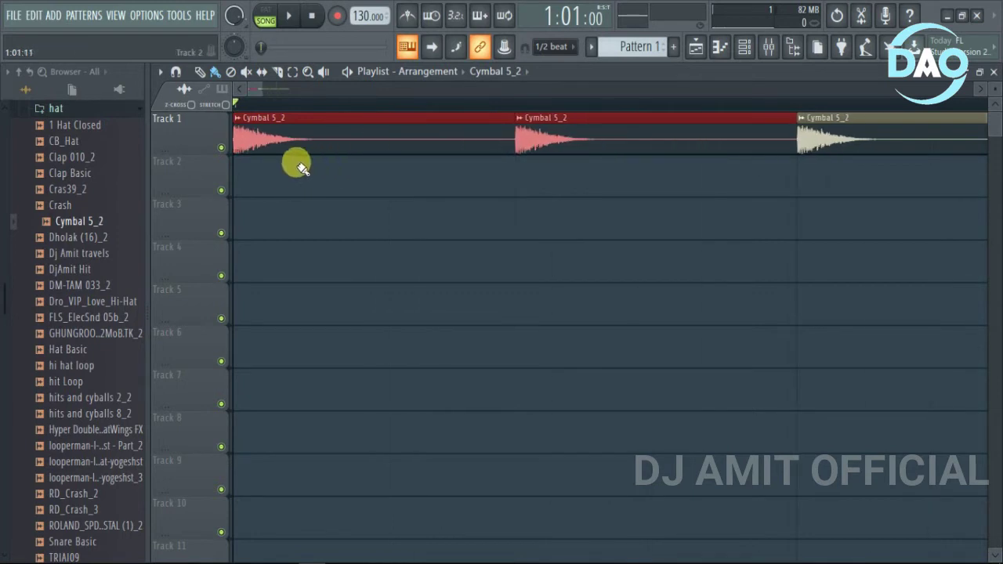
{"action": "left_click", "coordinate": [379, 197]}
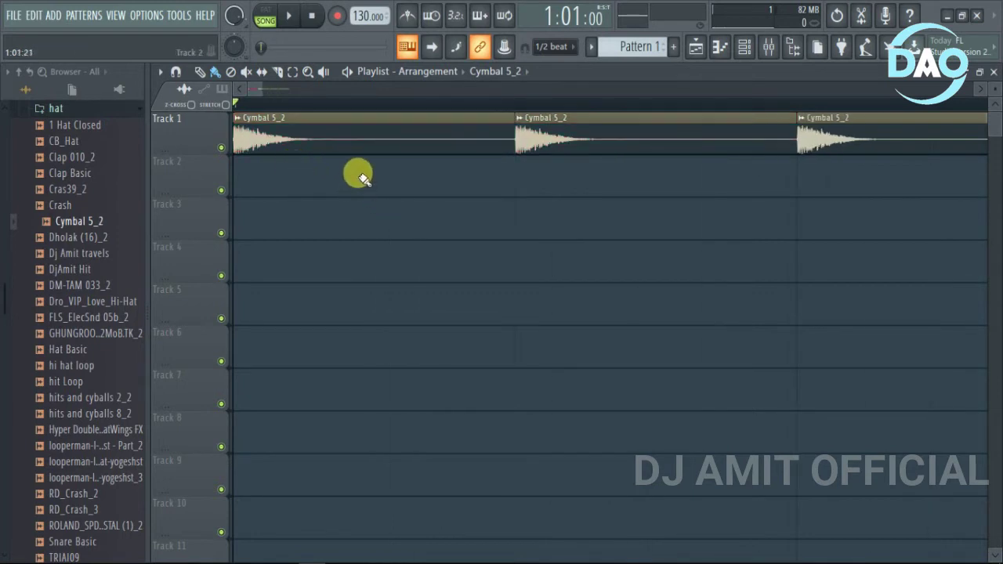
{"action": "left_click", "coordinate": [552, 46]}
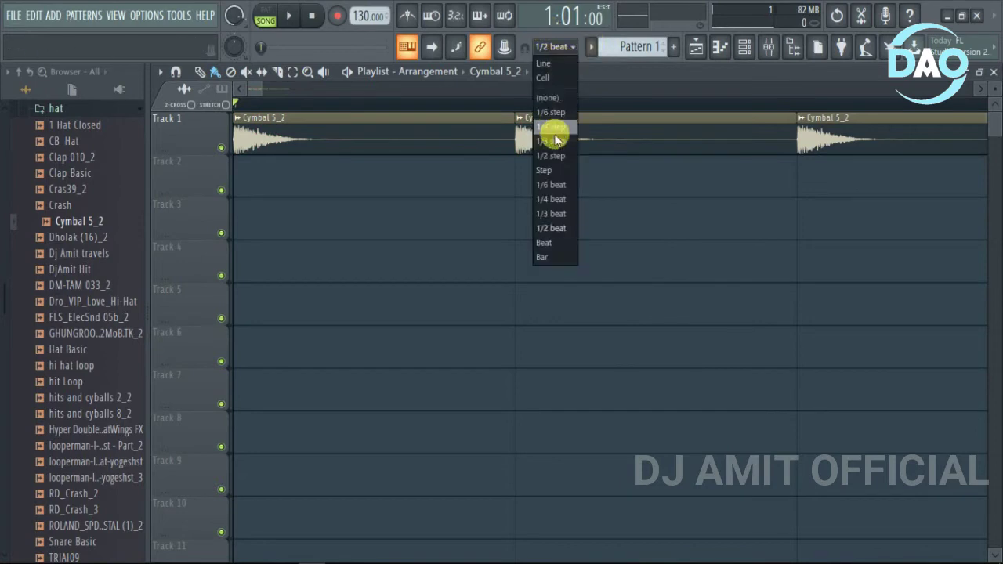
{"action": "left_click", "coordinate": [557, 79]}
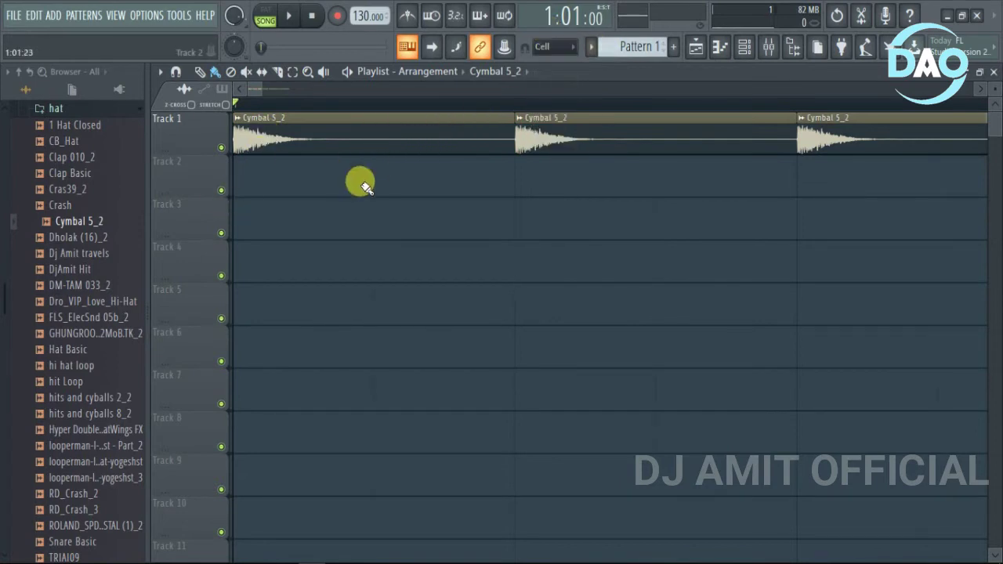
{"action": "left_click", "coordinate": [553, 46]}
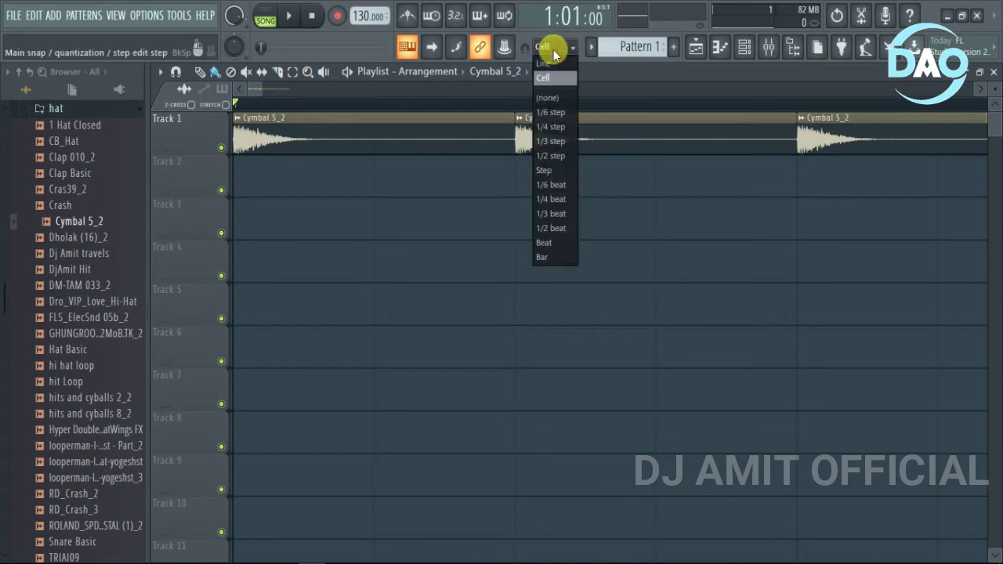
{"action": "left_click", "coordinate": [545, 225]}
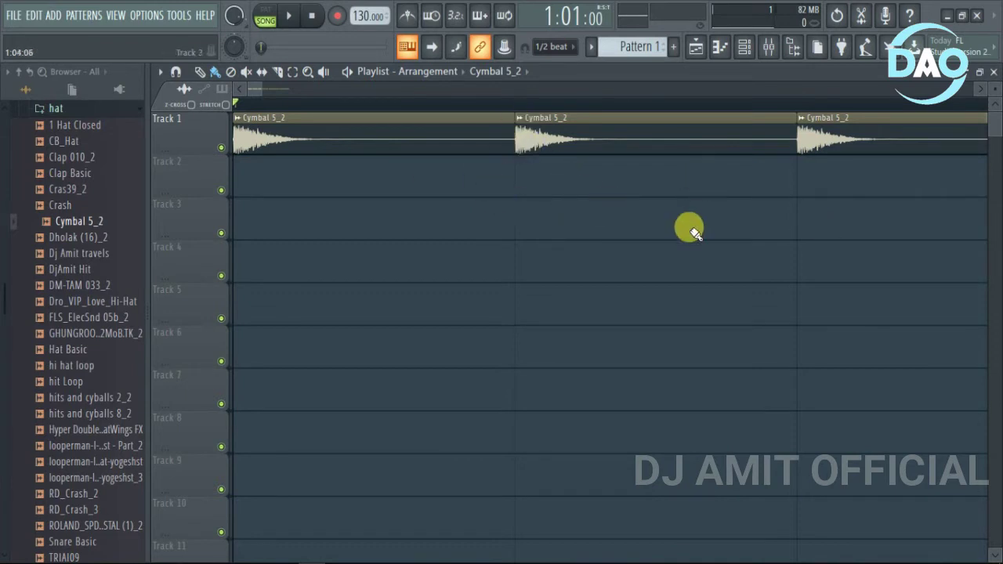
Replace the two half-beat clips with three equal cymbal clips in the first beat using 1/3 beat snap, and play them back.
{"action": "scroll", "coordinate": [705, 197], "scroll_direction": "down", "scroll_amount": 3}
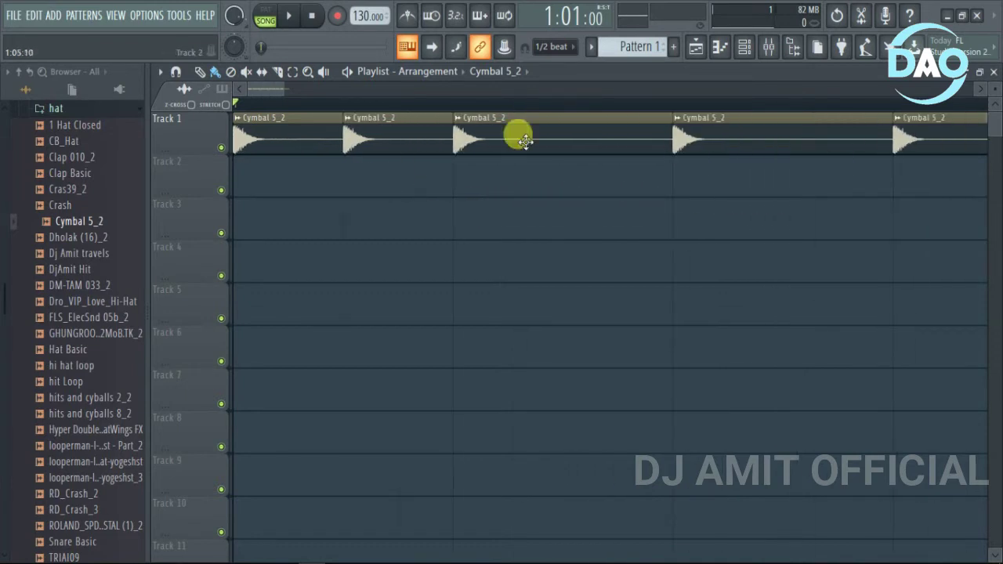
{"action": "left_click", "coordinate": [558, 46]}
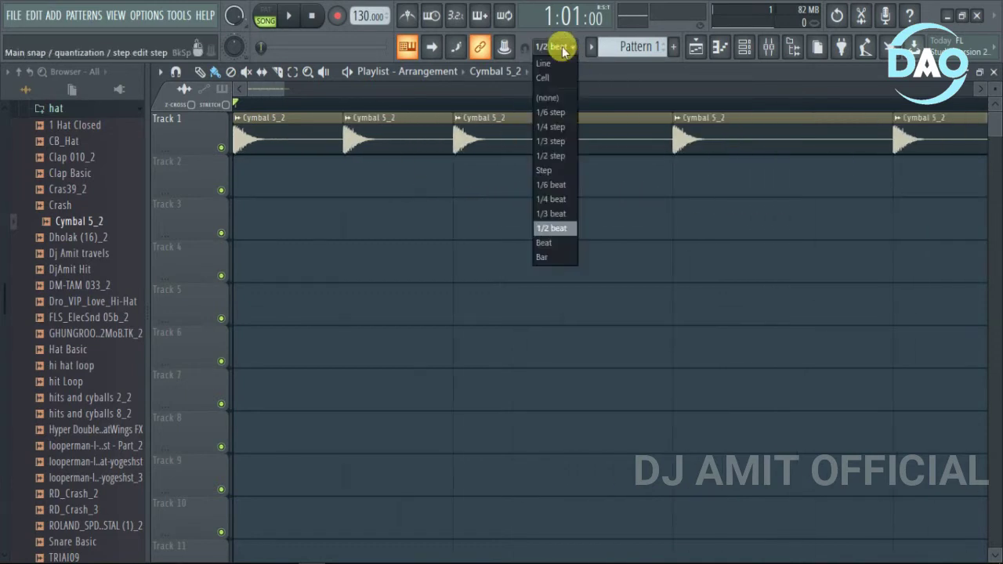
{"action": "left_click", "coordinate": [546, 214]}
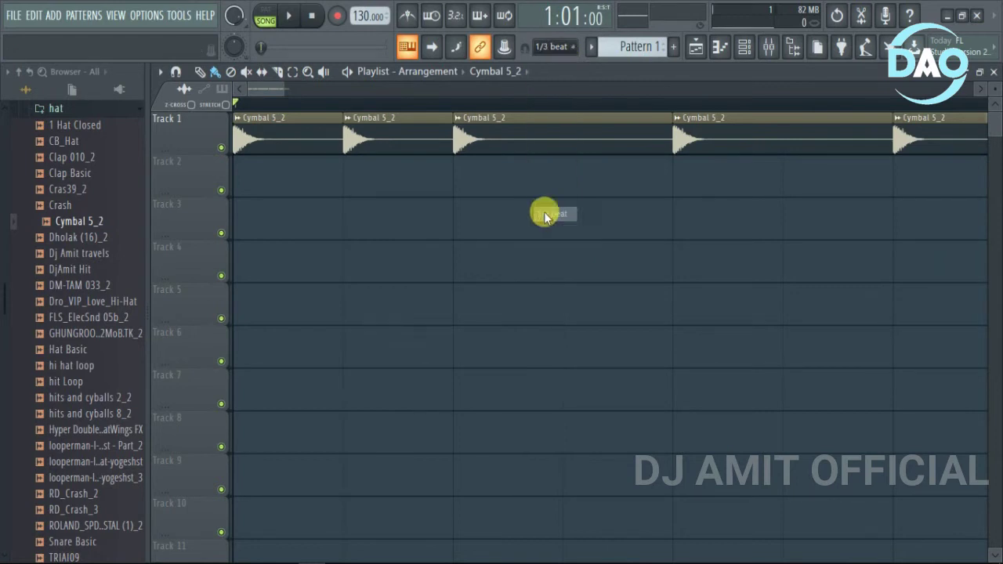
{"action": "scroll", "coordinate": [266, 184], "scroll_direction": "up", "scroll_amount": 2}
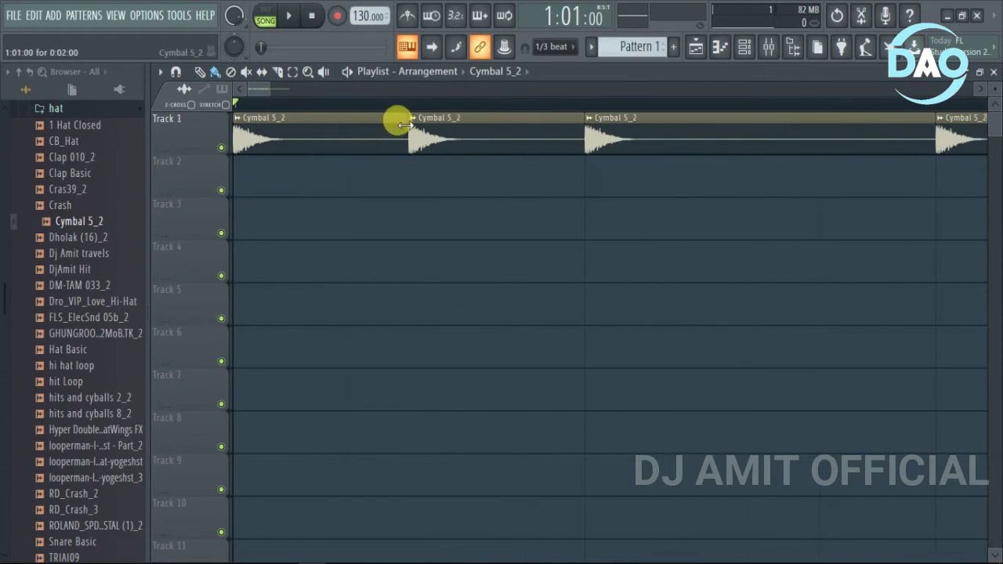
{"action": "left_click_drag", "start_coordinate": [404, 126], "coordinate": [343, 147]}
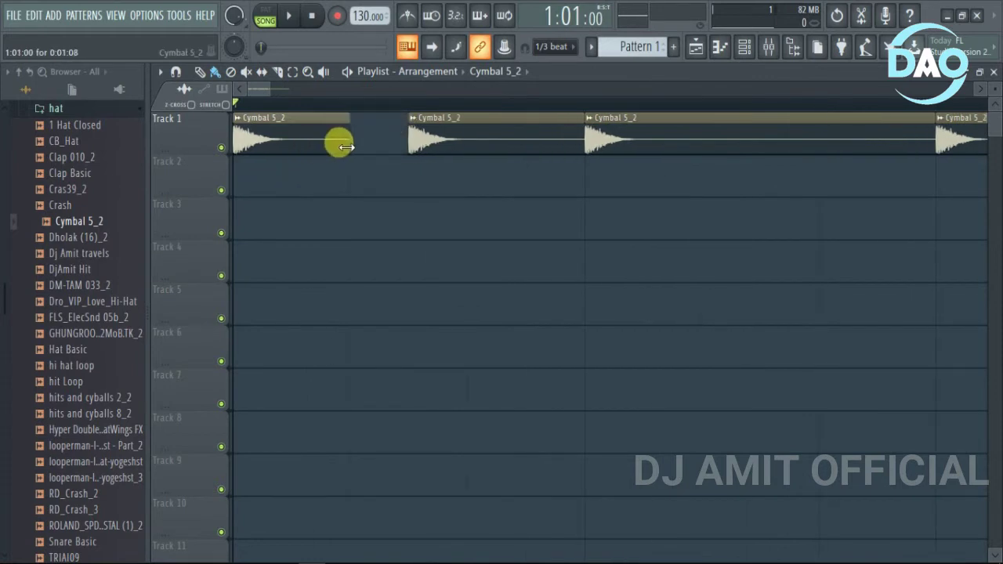
{"action": "right_click", "coordinate": [450, 144]}
{"action": "left_click", "coordinate": [286, 136]}
{"action": "left_click", "coordinate": [371, 138]}
{"action": "left_click", "coordinate": [481, 147]}
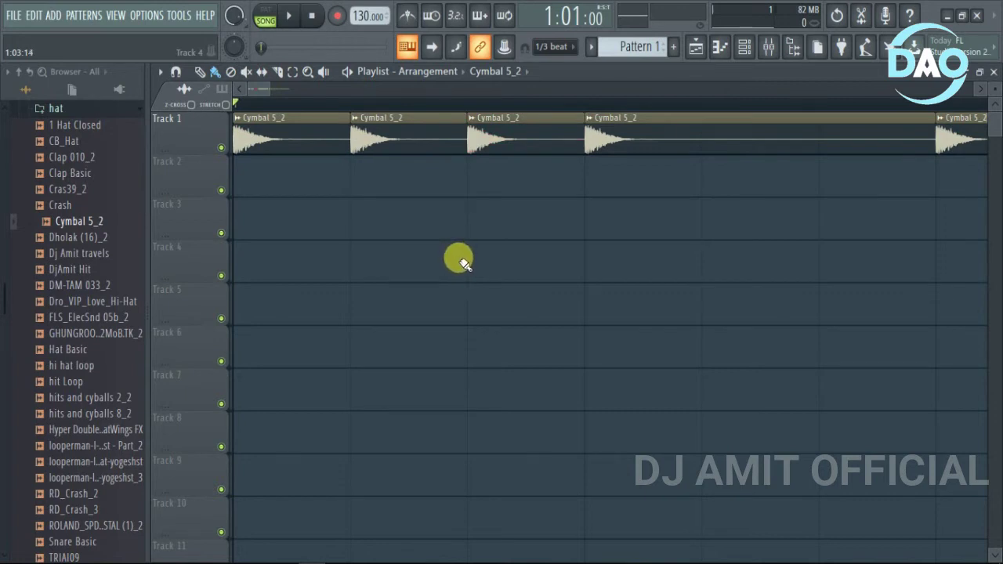
{"action": "key", "text": "space"}
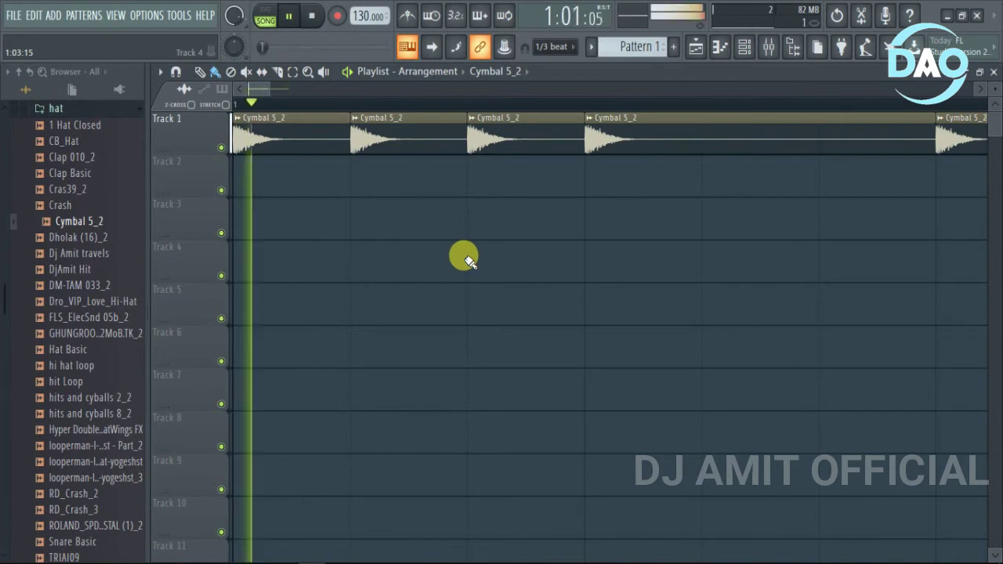
{"action": "key", "text": "space"}
Replace the three clips with six equal cymbal clips in the first beat using 1/6 beat snap, and play them back.
{"action": "left_click", "coordinate": [555, 46]}
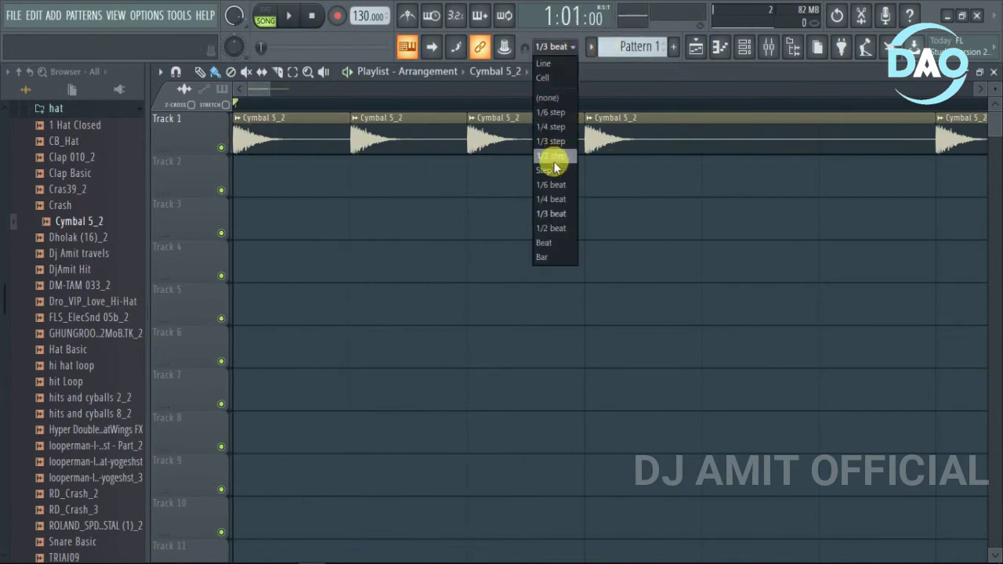
{"action": "left_click", "coordinate": [553, 185]}
{"action": "scroll", "coordinate": [355, 146], "scroll_direction": "up", "scroll_amount": 1}
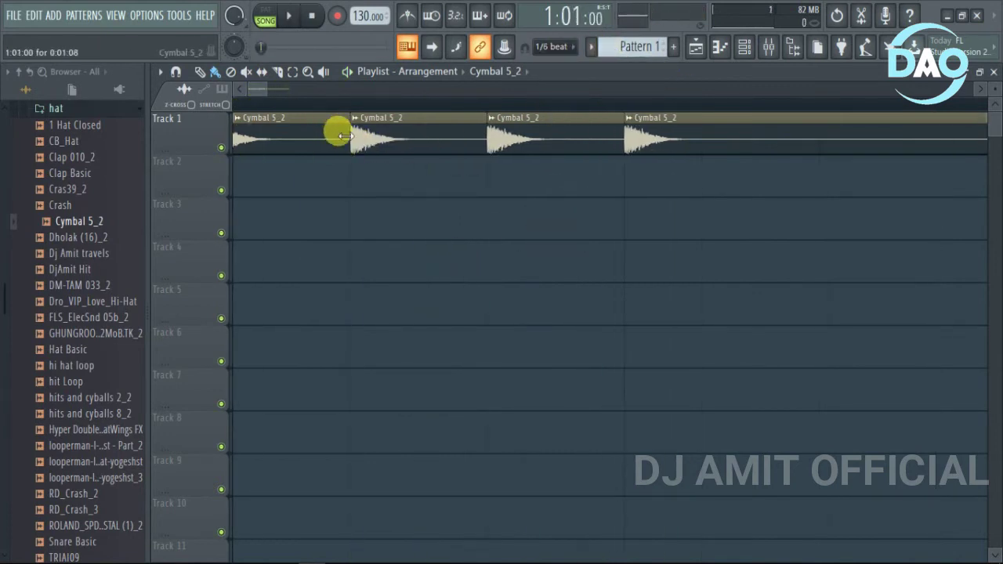
{"action": "left_click_drag", "start_coordinate": [342, 137], "coordinate": [278, 131]}
{"action": "mouse_move", "coordinate": [376, 134]}
{"action": "left_mouse_down"}
{"action": "mouse_move", "coordinate": [300, 146]}
{"action": "mouse_move", "coordinate": [358, 134]}
{"action": "mouse_move", "coordinate": [528, 137]}
{"action": "mouse_move", "coordinate": [499, 146]}
{"action": "mouse_move", "coordinate": [553, 148]}
{"action": "mouse_move", "coordinate": [571, 175]}
{"action": "left_mouse_up"}
{"action": "scroll", "coordinate": [568, 222], "scroll_direction": "down", "scroll_amount": 2}
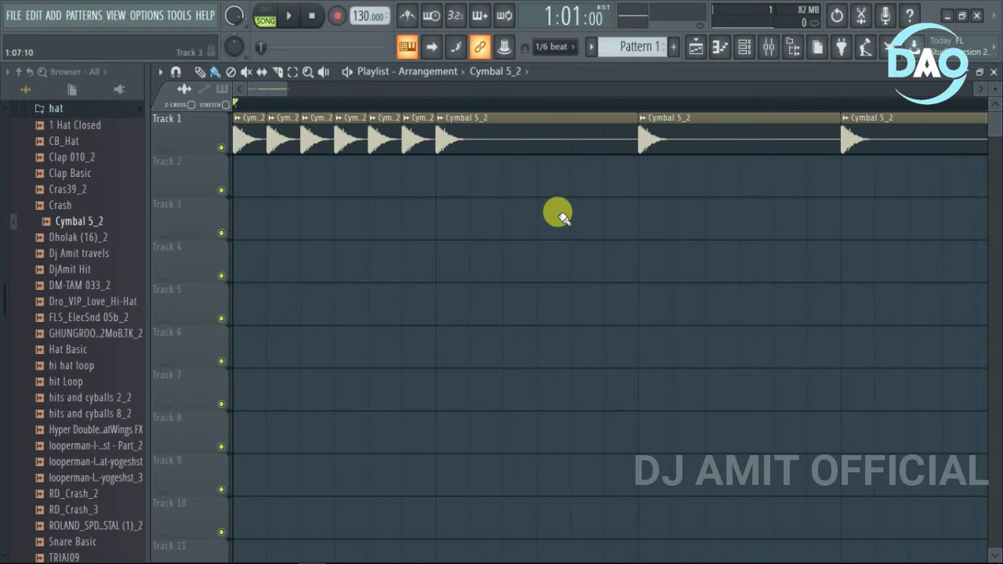
{"action": "key", "text": "space"}
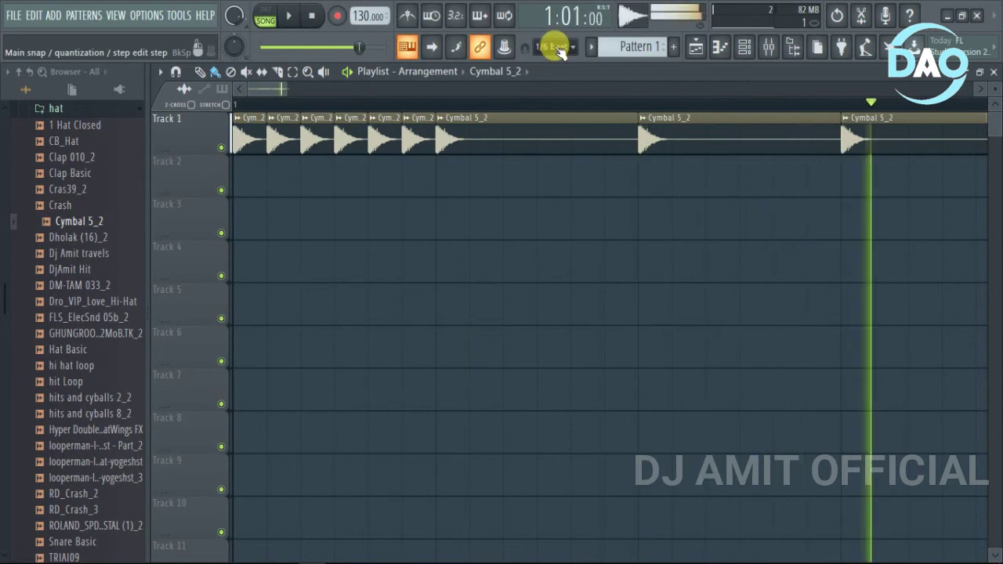
{"action": "key", "text": "space"}
{"action": "left_click", "coordinate": [552, 47]}
{"action": "left_click", "coordinate": [557, 189]}
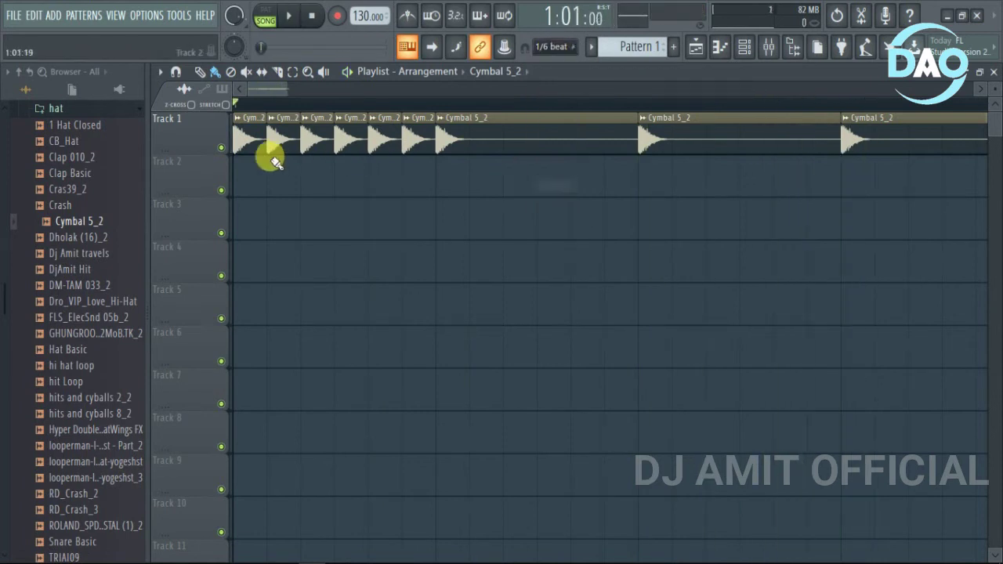
{"action": "scroll", "coordinate": [218, 178], "scroll_direction": "up", "scroll_amount": 3}
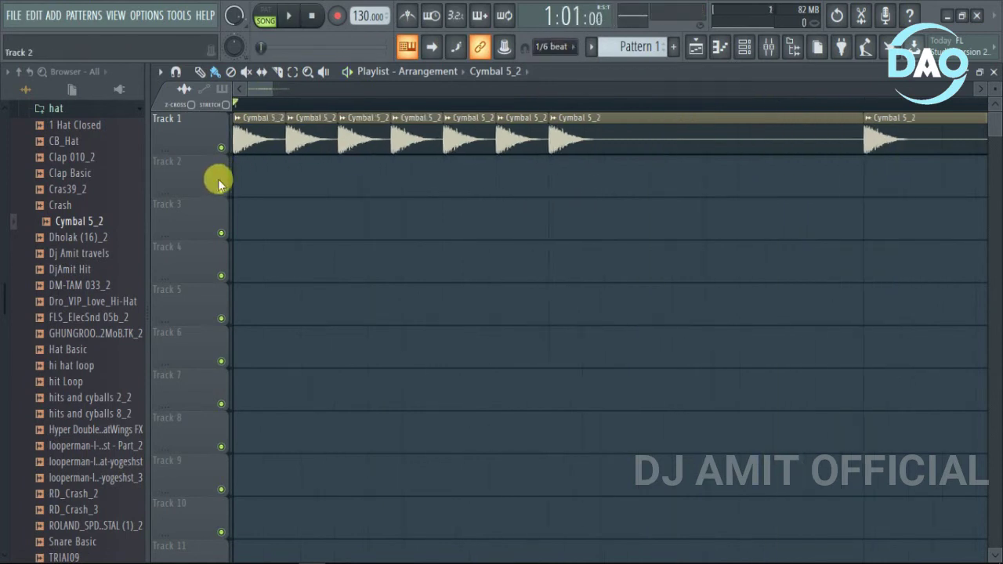
{"action": "left_click", "coordinate": [577, 47]}
{"action": "left_click", "coordinate": [720, 307]}
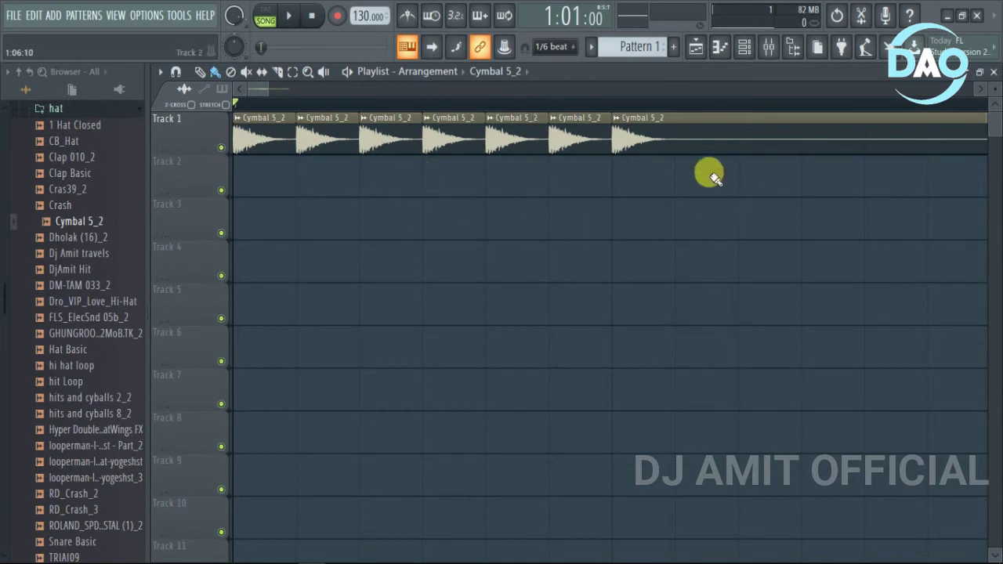
Replace the six clips with four equal cymbal clips in the first beat using Step snap, and play them back.
{"action": "left_click", "coordinate": [567, 47]}
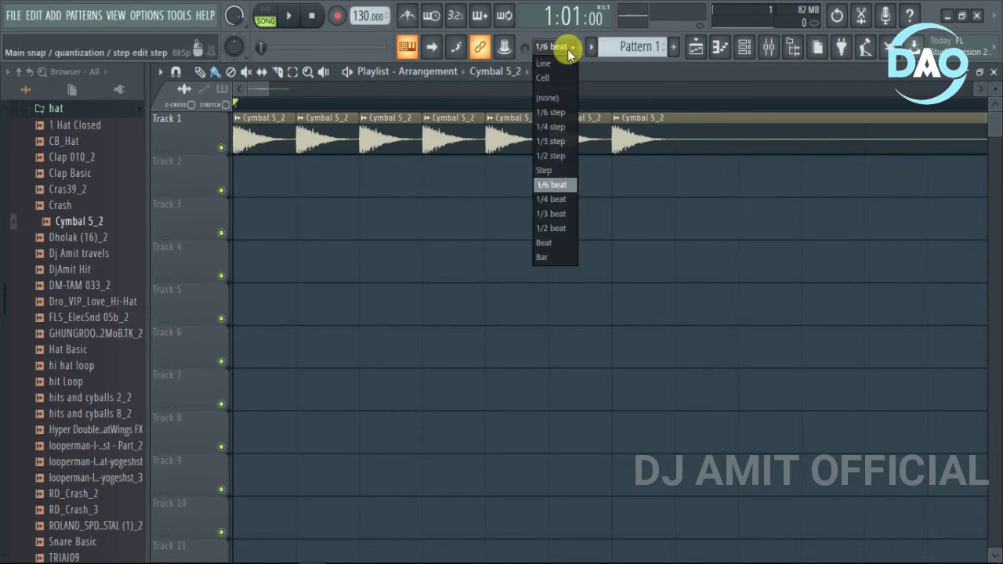
{"action": "left_click", "coordinate": [553, 170]}
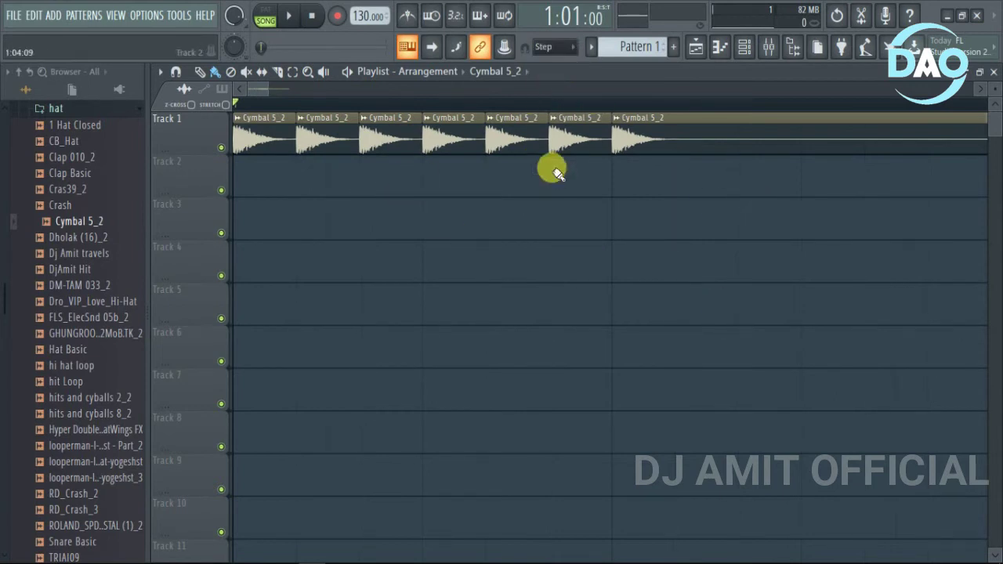
{"action": "scroll", "coordinate": [578, 207], "scroll_direction": "down", "scroll_amount": 2}
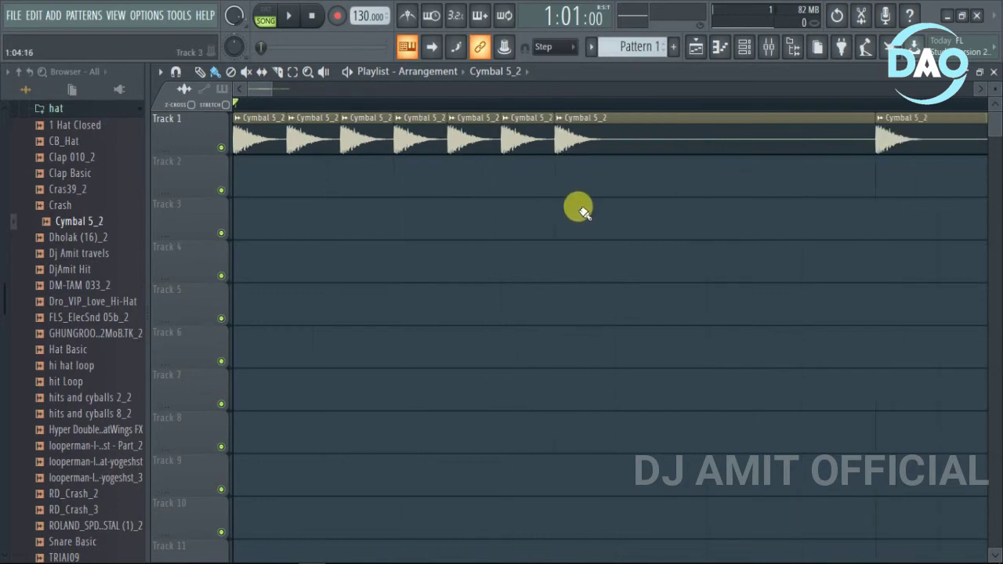
{"action": "mouse_move", "coordinate": [505, 140]}
{"action": "left_mouse_down"}
{"action": "mouse_move", "coordinate": [290, 130]}
{"action": "mouse_move", "coordinate": [298, 140]}
{"action": "mouse_move", "coordinate": [353, 134]}
{"action": "mouse_move", "coordinate": [478, 147]}
{"action": "left_mouse_up"}
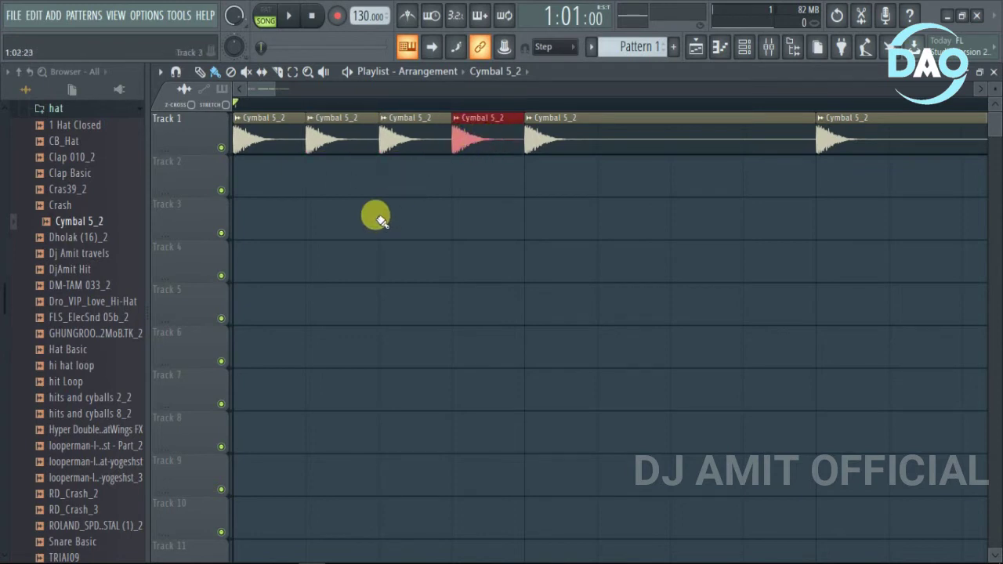
{"action": "key", "text": "space"}
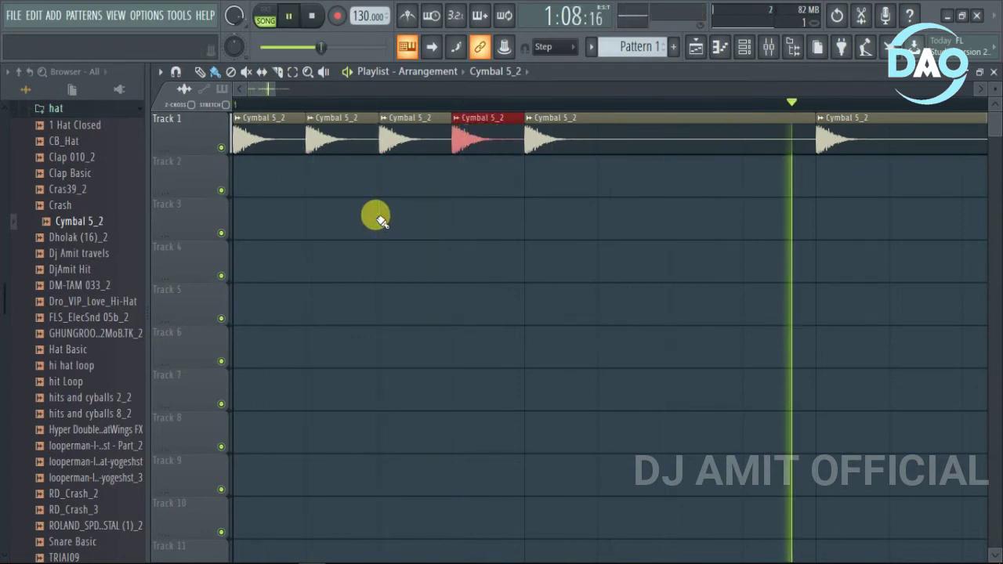
{"action": "key", "text": "space"}
{"action": "key", "text": "space"}
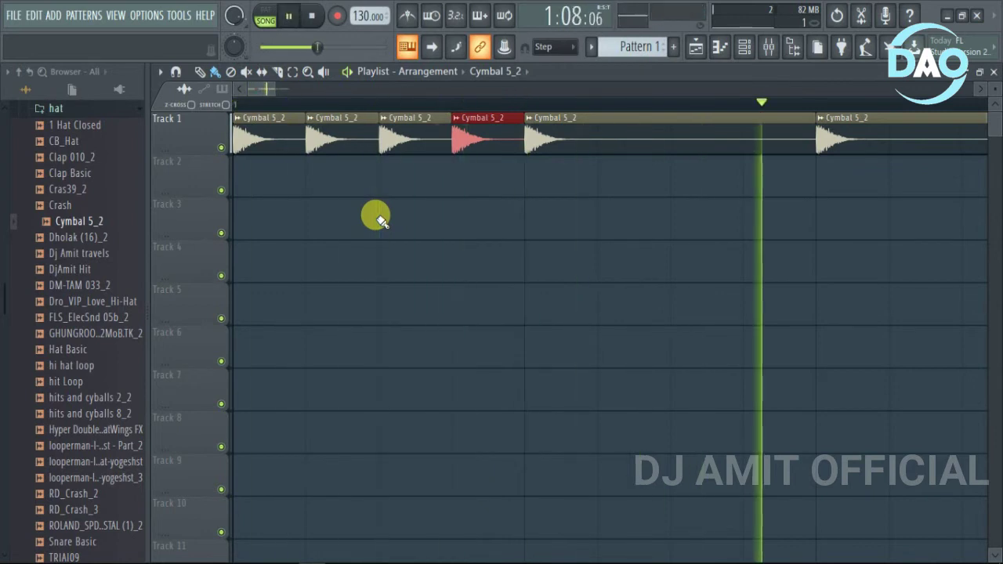
{"action": "key", "text": "space"}
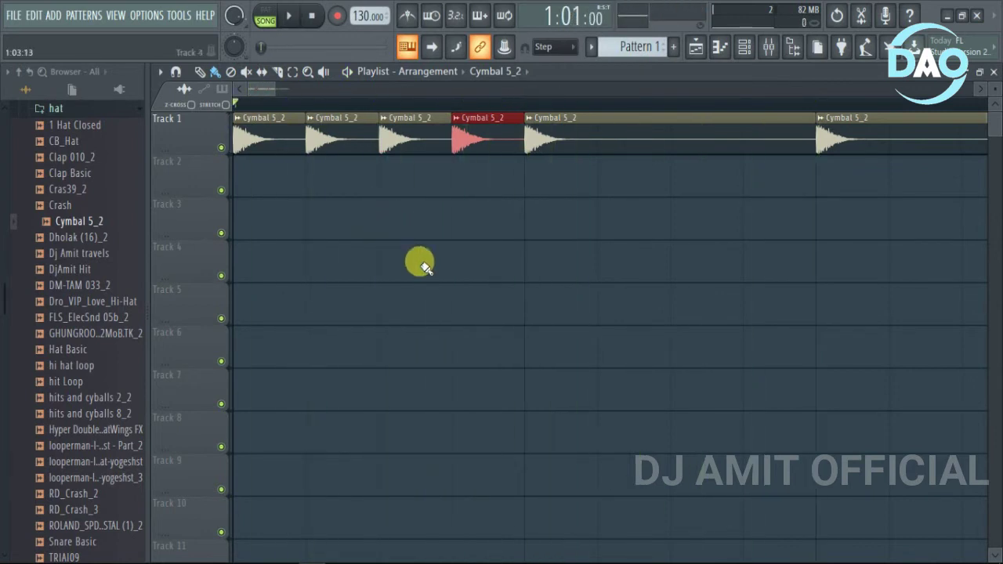
Clear the cymbal clips from Track 1 and fill bar 1 with four one-beat cymbal clips.
{"action": "scroll", "coordinate": [536, 328], "scroll_direction": "down", "scroll_amount": 4}
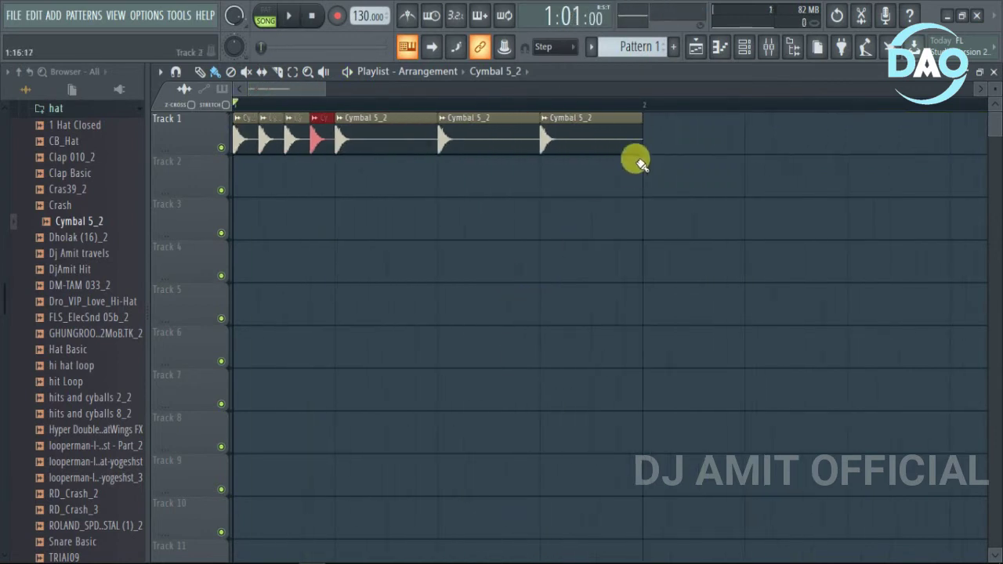
{"action": "mouse_move", "coordinate": [625, 143]}
{"action": "left_mouse_down"}
{"action": "mouse_move", "coordinate": [246, 127]}
{"action": "mouse_move", "coordinate": [327, 130]}
{"action": "left_mouse_up"}
{"action": "scroll", "coordinate": [230, 152], "scroll_direction": "up", "scroll_amount": 1}
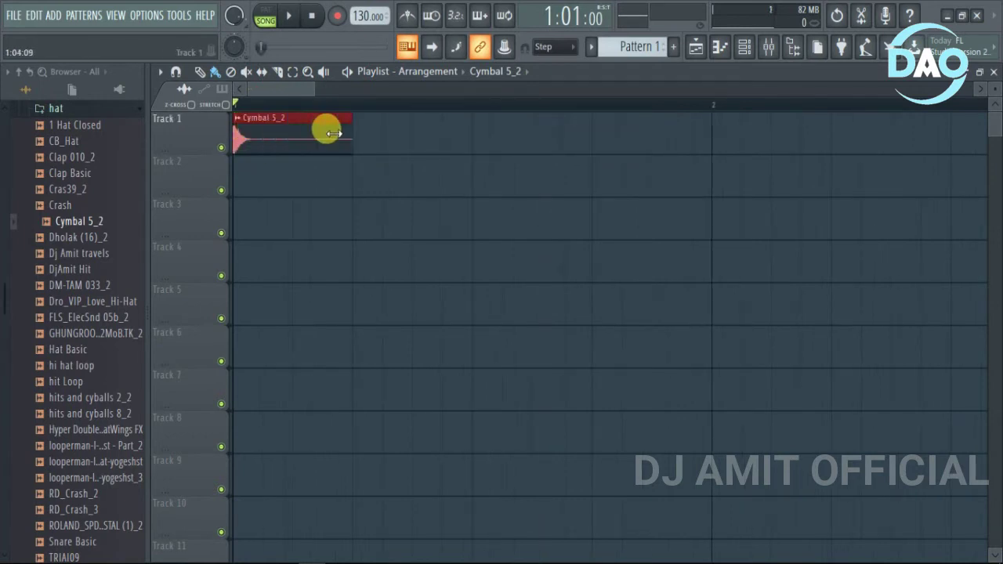
{"action": "left_click", "coordinate": [361, 140]}
{"action": "right_click", "coordinate": [363, 138]}
{"action": "left_click", "coordinate": [327, 130]}
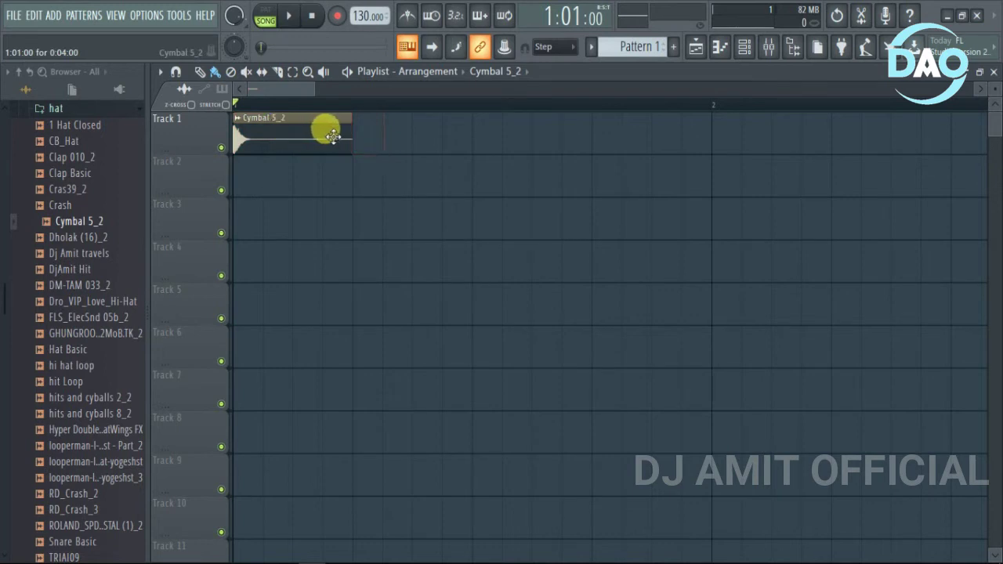
{"action": "left_click", "coordinate": [359, 137]}
{"action": "left_click", "coordinate": [479, 139]}
{"action": "left_click", "coordinate": [600, 139]}
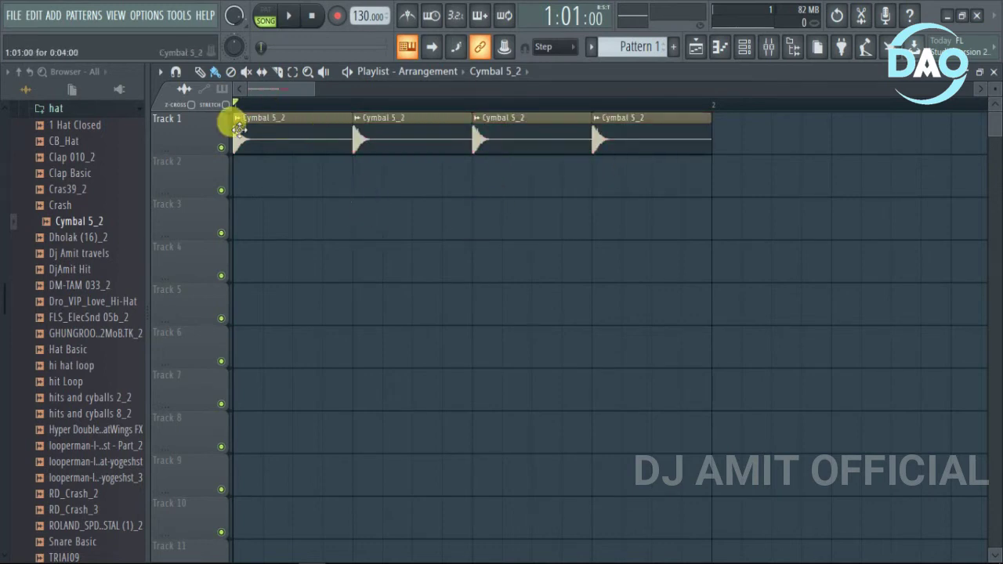
Mute Track 1, enable the metronome, and play the song to hear the beat count.
{"action": "left_click", "coordinate": [222, 148]}
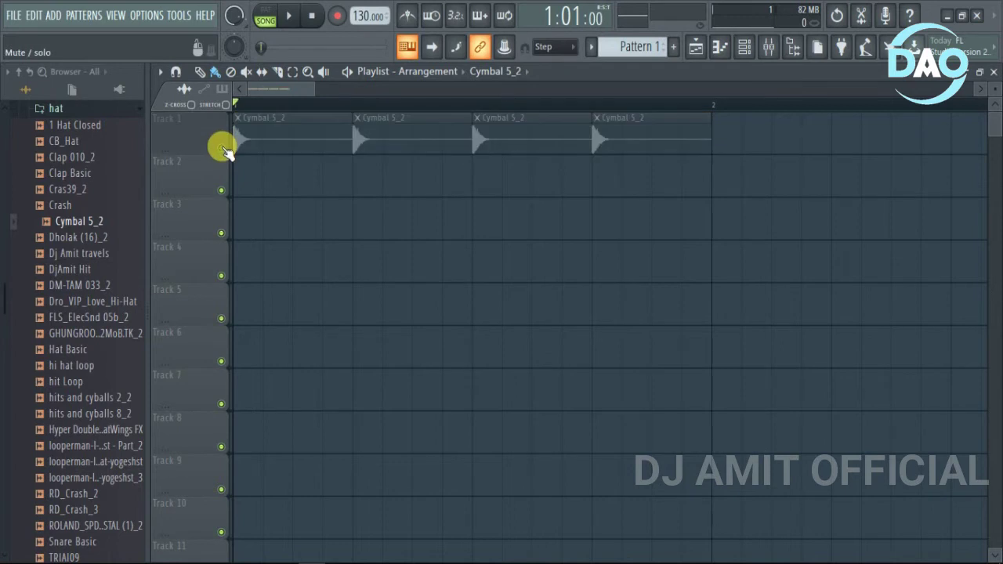
{"action": "left_click", "coordinate": [406, 16]}
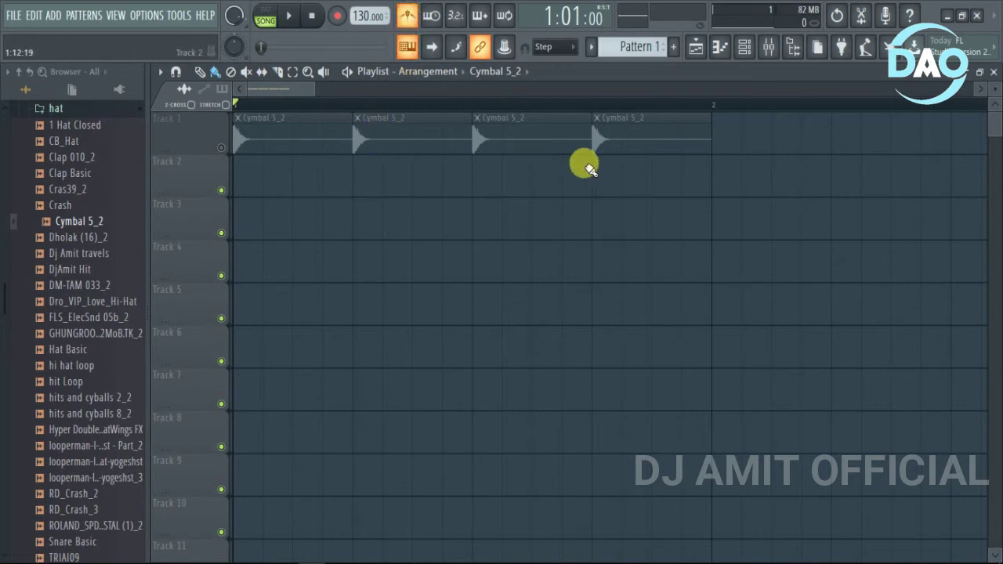
{"action": "left_click", "coordinate": [288, 16]}
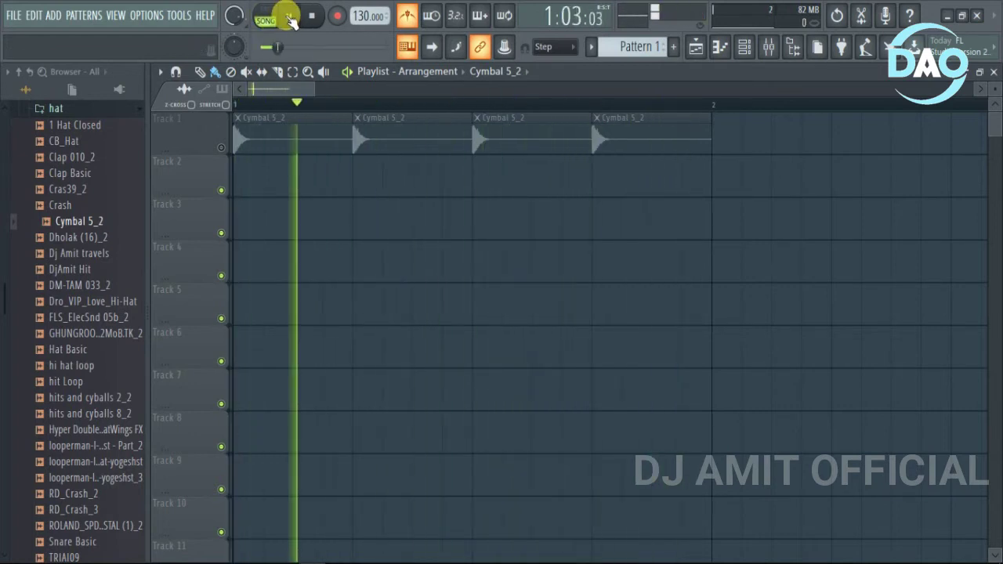
{"action": "left_click", "coordinate": [290, 19]}
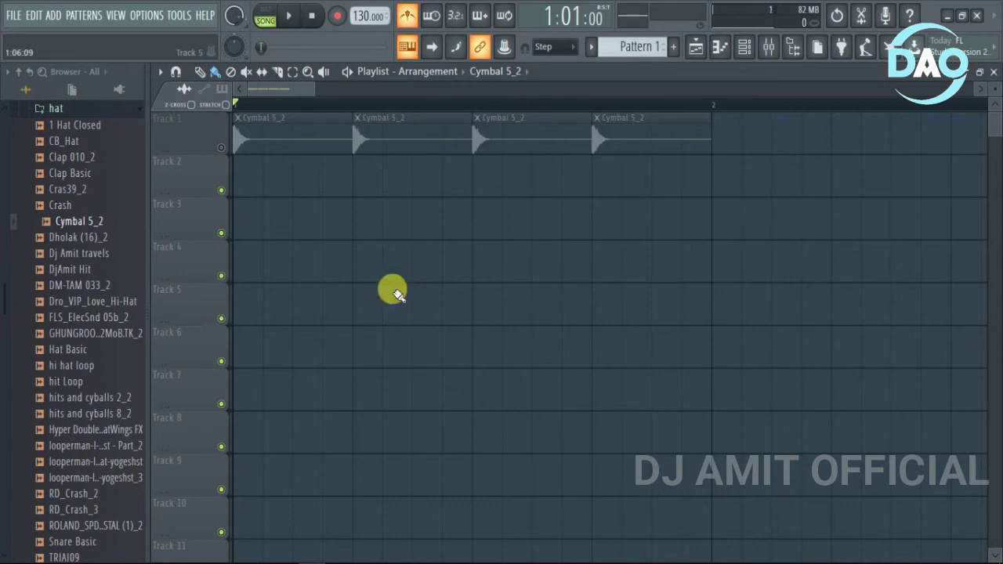
Set the project's time signature to 3/4, close the settings, and play the song with the metronome.
{"action": "key", "text": "F11"}
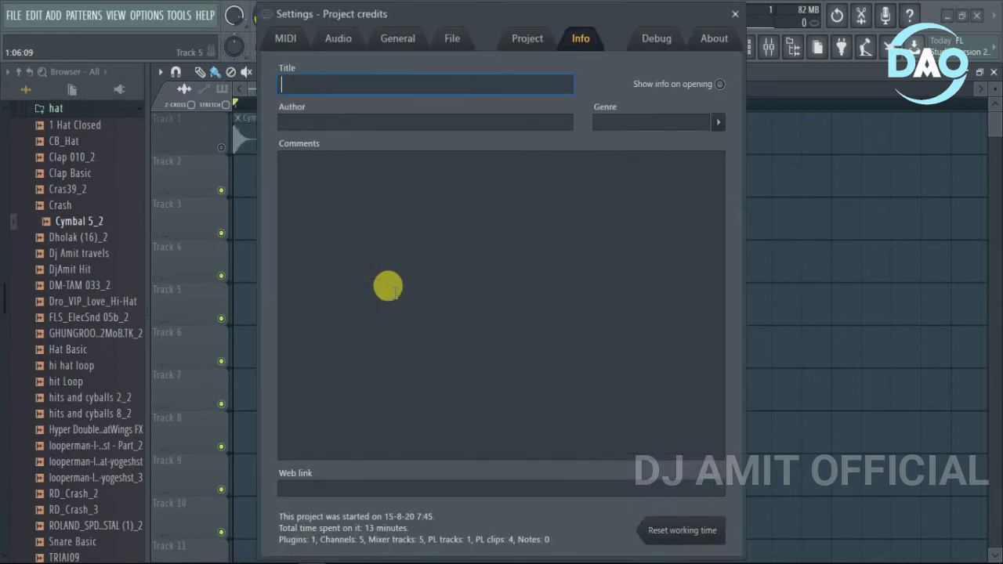
{"action": "left_click", "coordinate": [527, 37]}
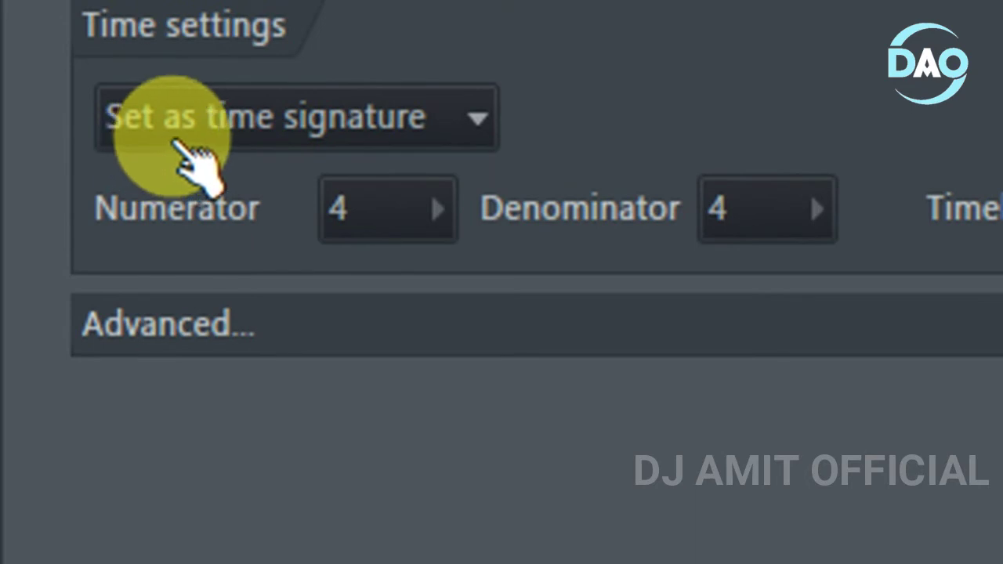
{"action": "left_click", "coordinate": [275, 133]}
{"action": "left_click", "coordinate": [271, 123]}
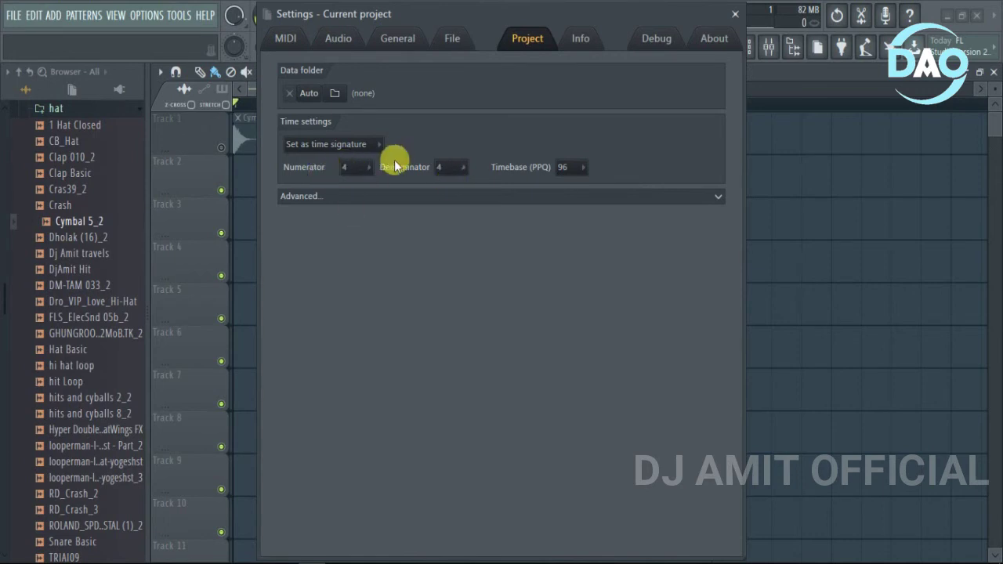
{"action": "left_click", "coordinate": [359, 174]}
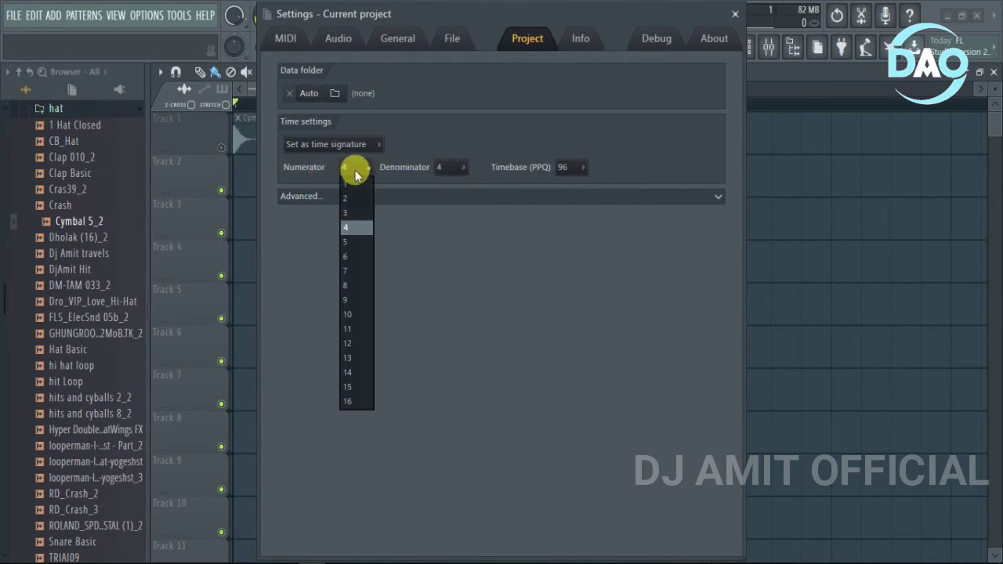
{"action": "left_click", "coordinate": [350, 213]}
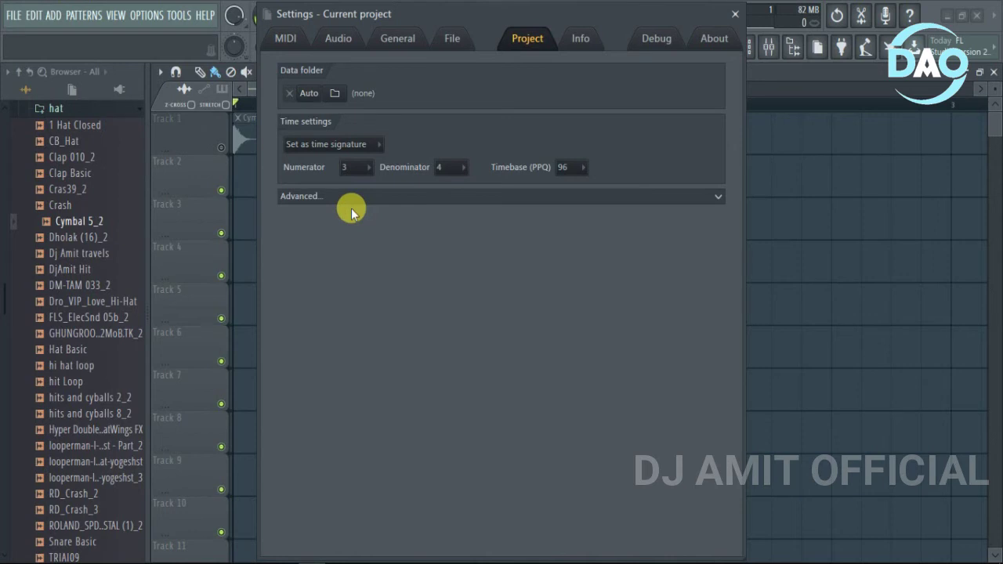
{"action": "left_click_drag", "start_coordinate": [572, 11], "coordinate": [714, 208]}
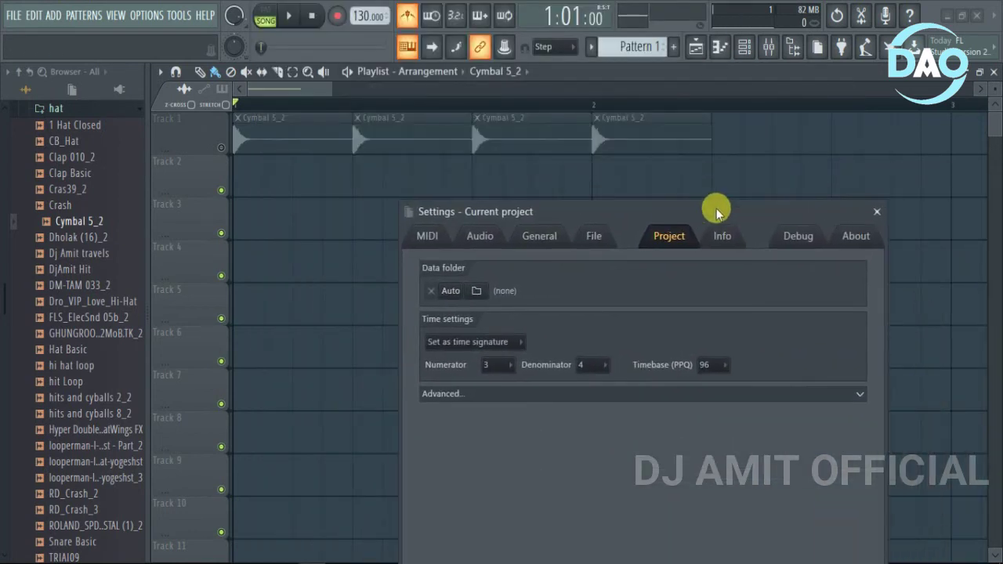
{"action": "left_click", "coordinate": [876, 211]}
{"action": "key", "text": "space"}
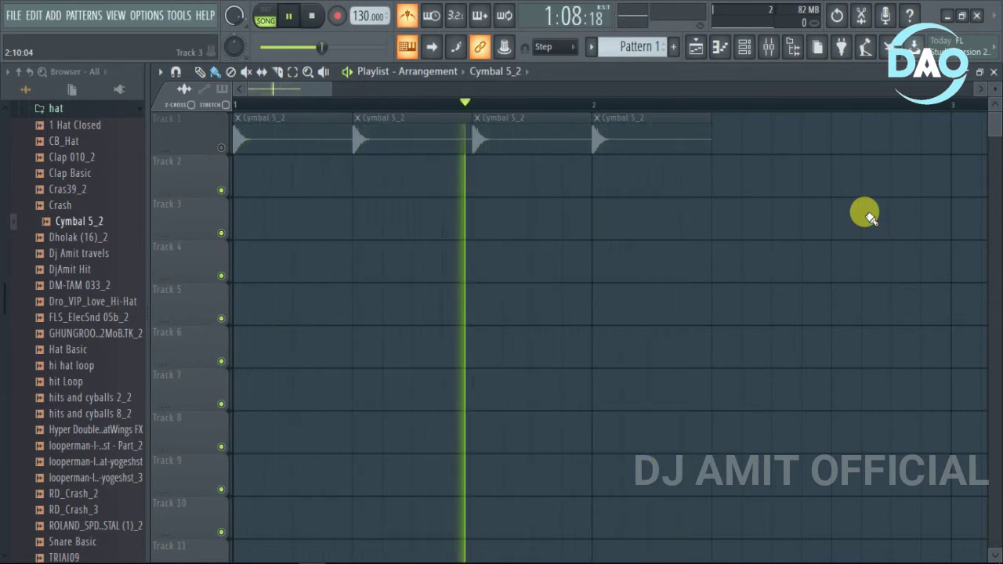
{"action": "key", "text": "space"}
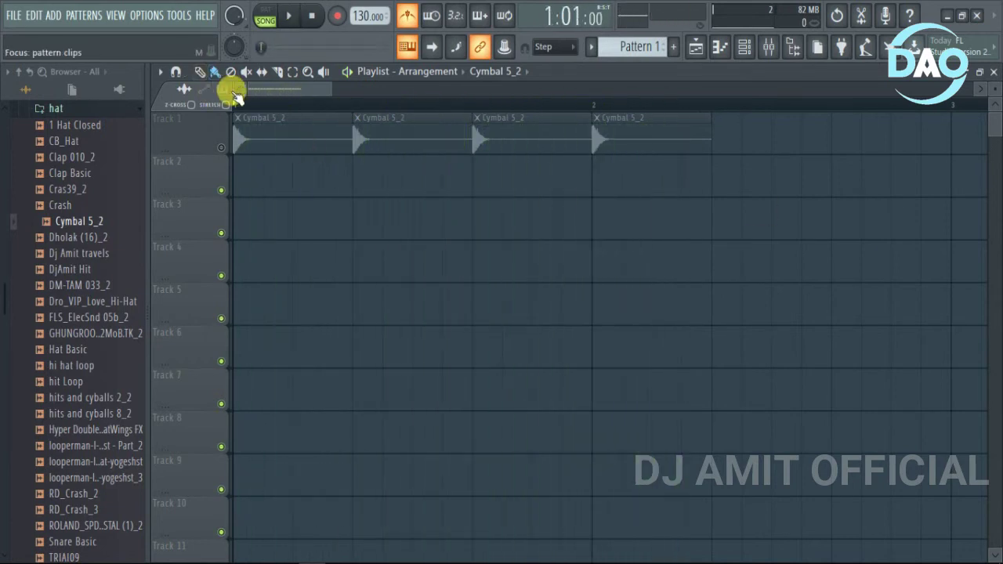
Select bar 1 on the timeline and place a Pattern 1 clip at its start on Track 2.
{"action": "left_click_drag", "start_coordinate": [233, 102], "coordinate": [592, 125]}
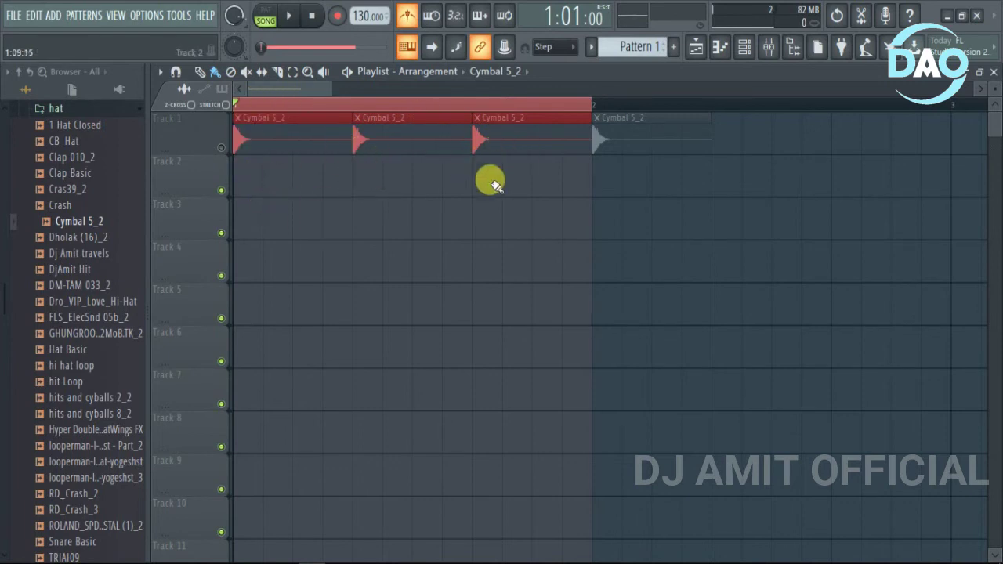
{"action": "left_click", "coordinate": [619, 49]}
{"action": "left_click", "coordinate": [238, 183]}
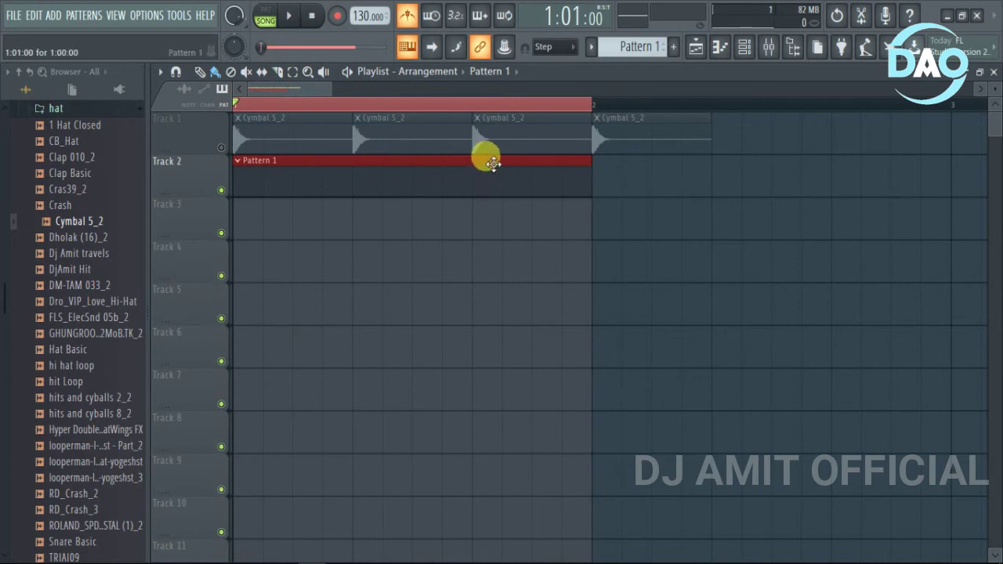
Reopen the project's time settings beside the playlist and set the time signature numerator to 2.
{"action": "key", "text": "F11"}
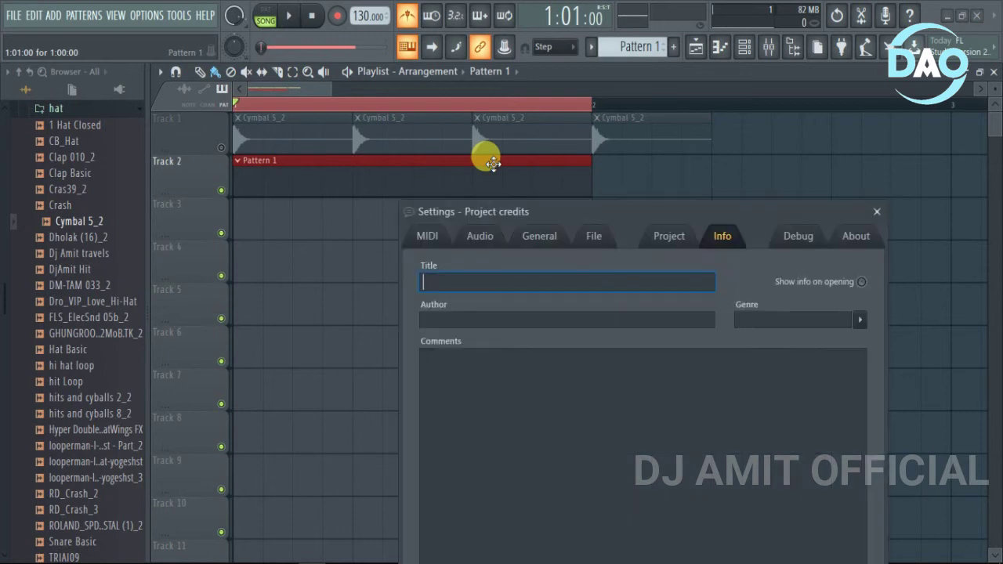
{"action": "left_click", "coordinate": [667, 236]}
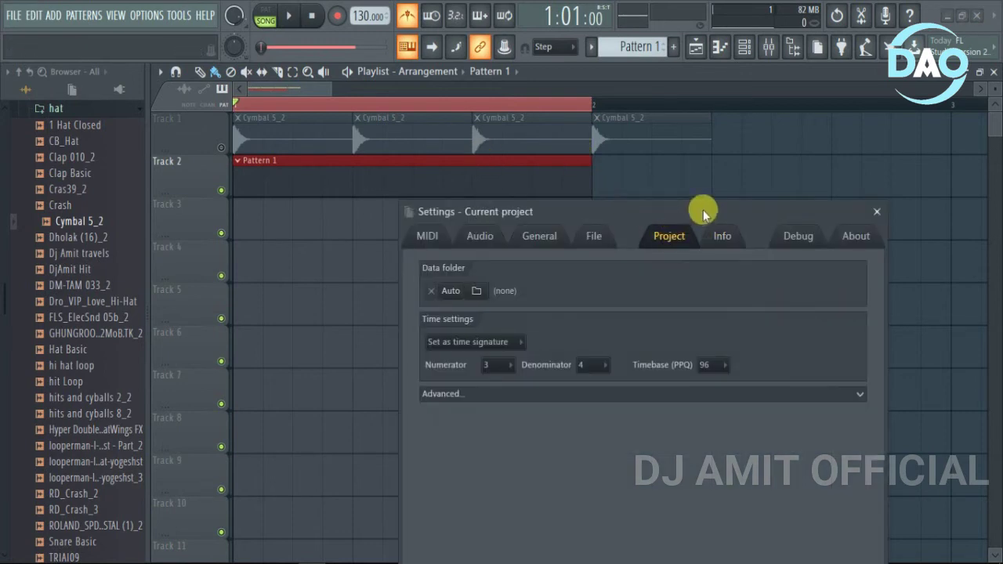
{"action": "left_click_drag", "start_coordinate": [702, 209], "coordinate": [887, 46]}
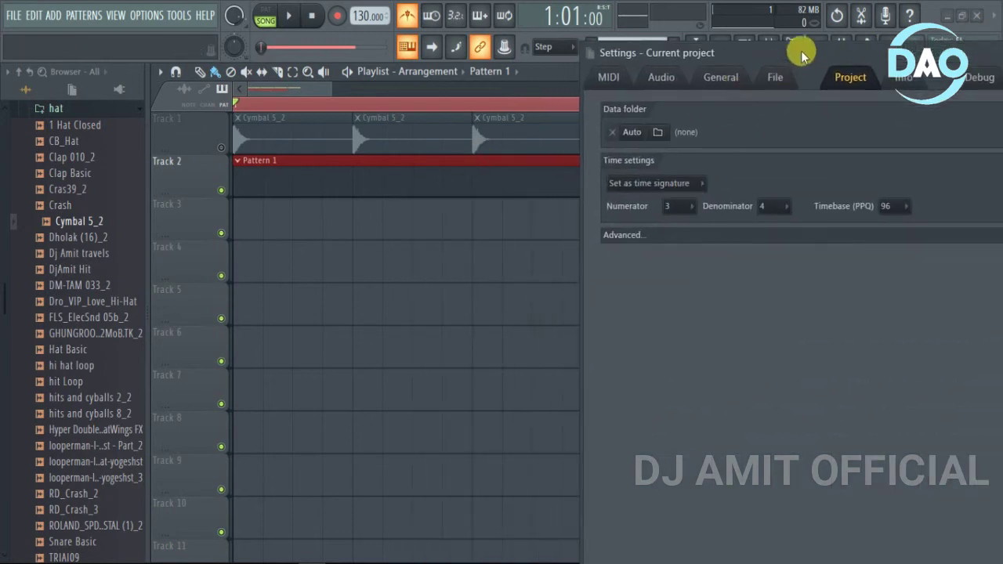
{"action": "left_click_drag", "start_coordinate": [803, 55], "coordinate": [884, 77]}
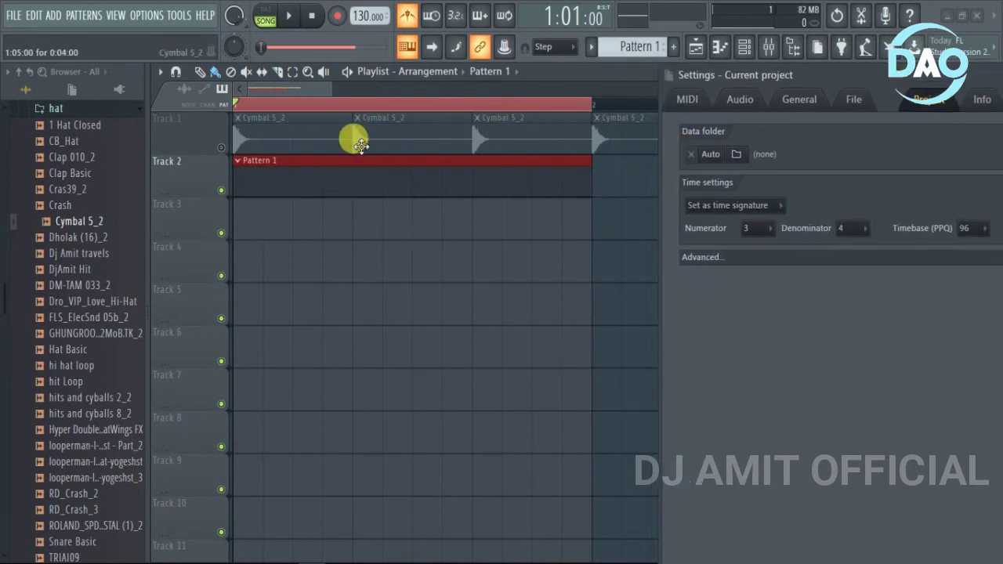
{"action": "left_click", "coordinate": [760, 228]}
{"action": "left_click", "coordinate": [757, 261]}
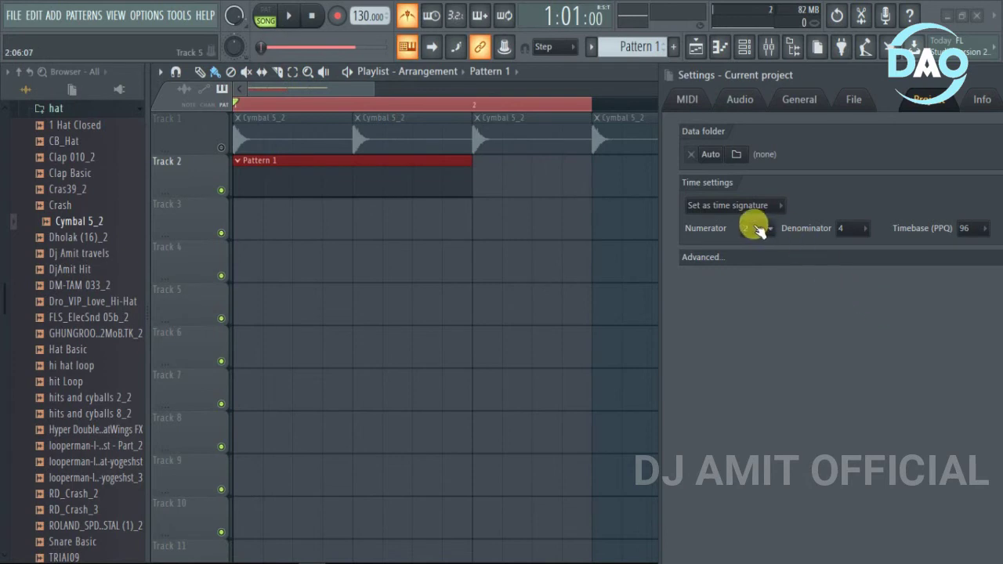
Play the song with the metronome and shorten the looped time selection to end at bar 2.
{"action": "left_click", "coordinate": [289, 16]}
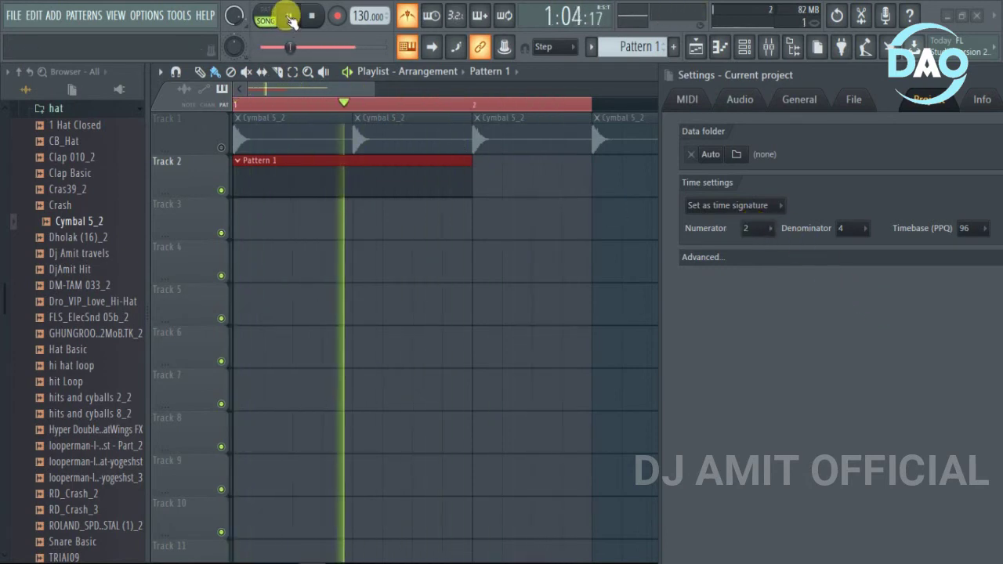
{"action": "right_click", "coordinate": [472, 108]}
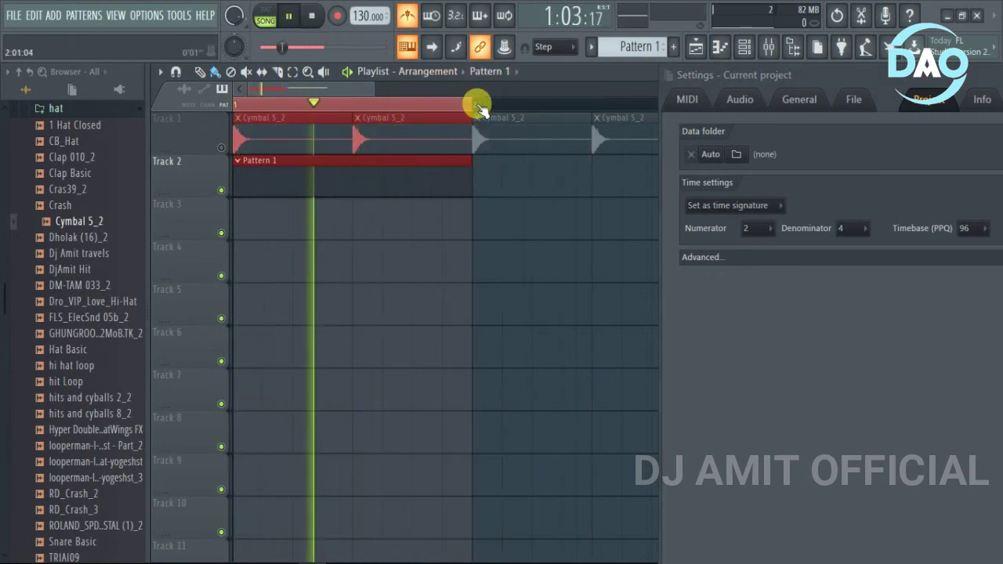
{"action": "key", "text": "space"}
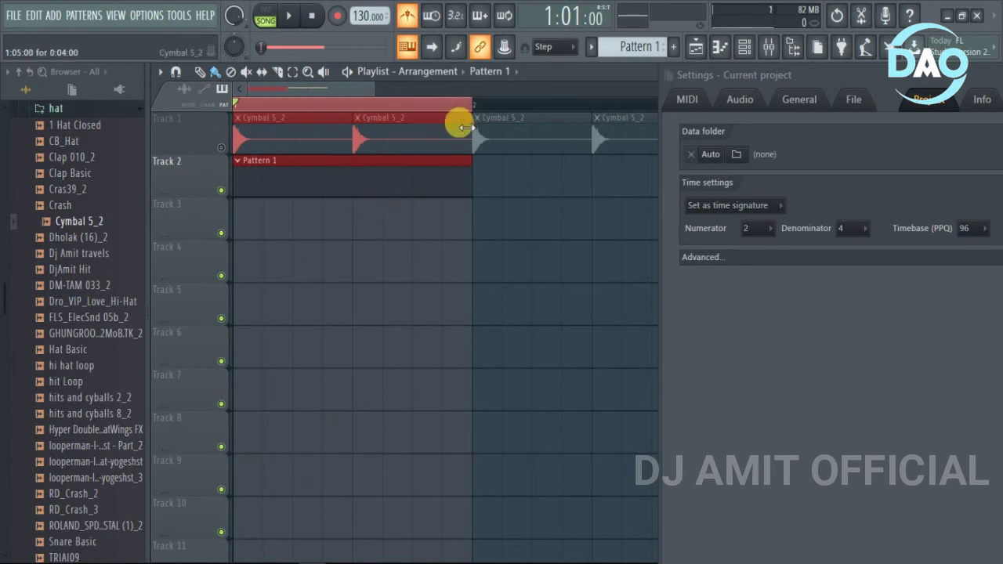
Delete the two cymbal clips after bar 1 on Track 1 and clear the time selection.
{"action": "left_click", "coordinate": [512, 217]}
{"action": "right_click", "coordinate": [523, 137]}
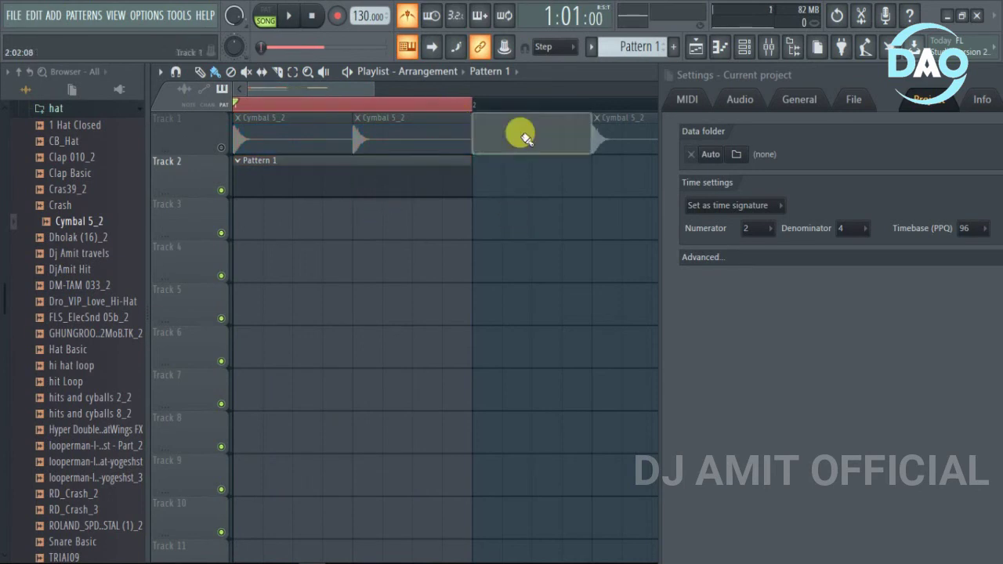
{"action": "right_click", "coordinate": [615, 131]}
{"action": "left_click", "coordinate": [369, 179]}
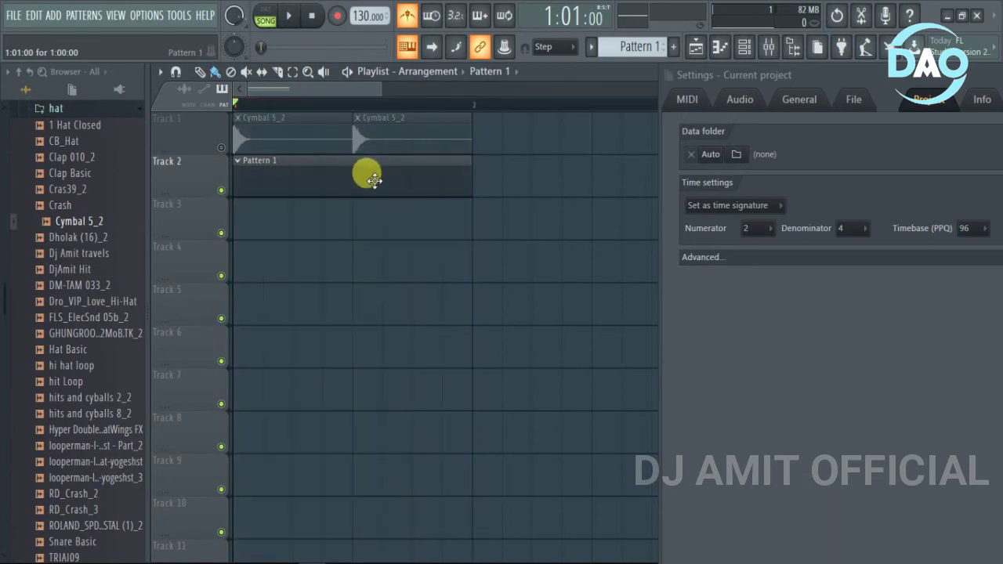
Play the song with the metronome to hear the two-beat bar.
{"action": "key", "text": "space"}
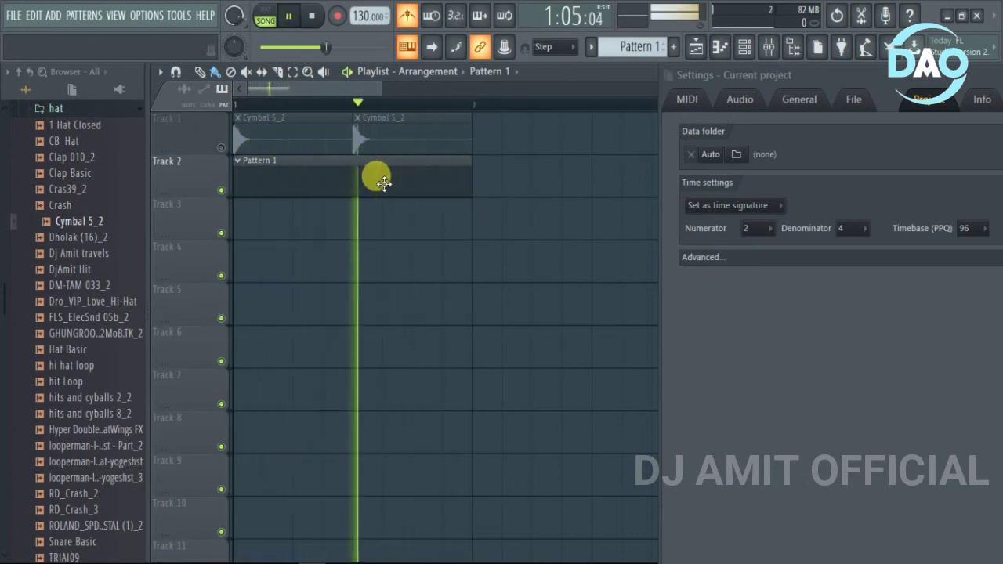
{"action": "key", "text": "space"}
Set the time signature numerator to 5, uncover the playlist and play the song with the metronome.
{"action": "left_click", "coordinate": [766, 231]}
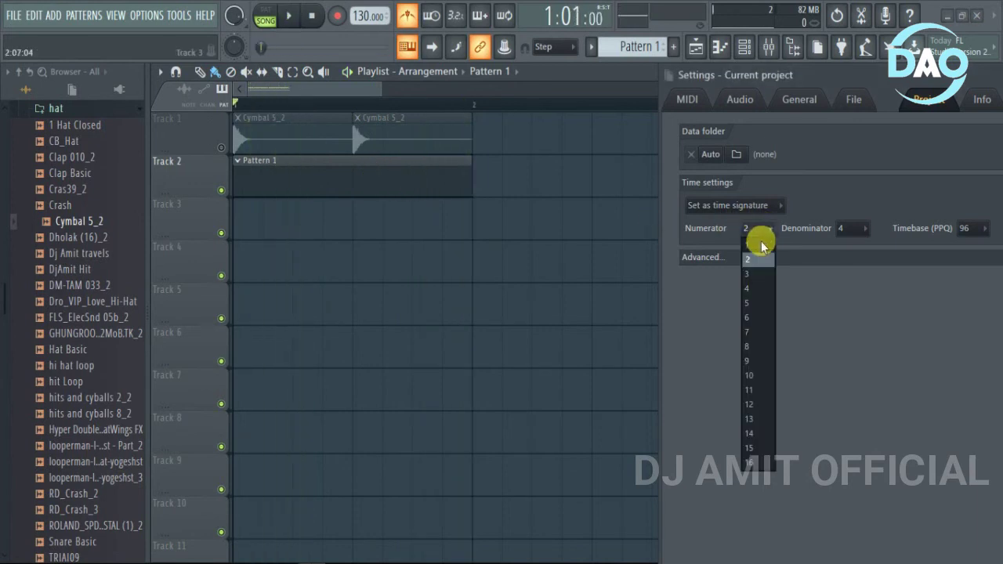
{"action": "left_click", "coordinate": [750, 309]}
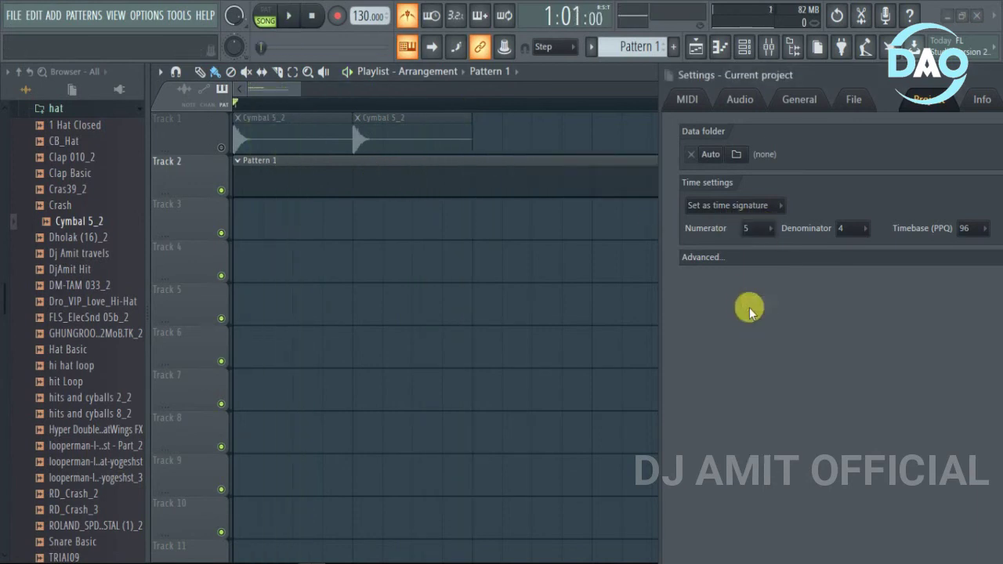
{"action": "left_click_drag", "start_coordinate": [870, 74], "coordinate": [536, 266]}
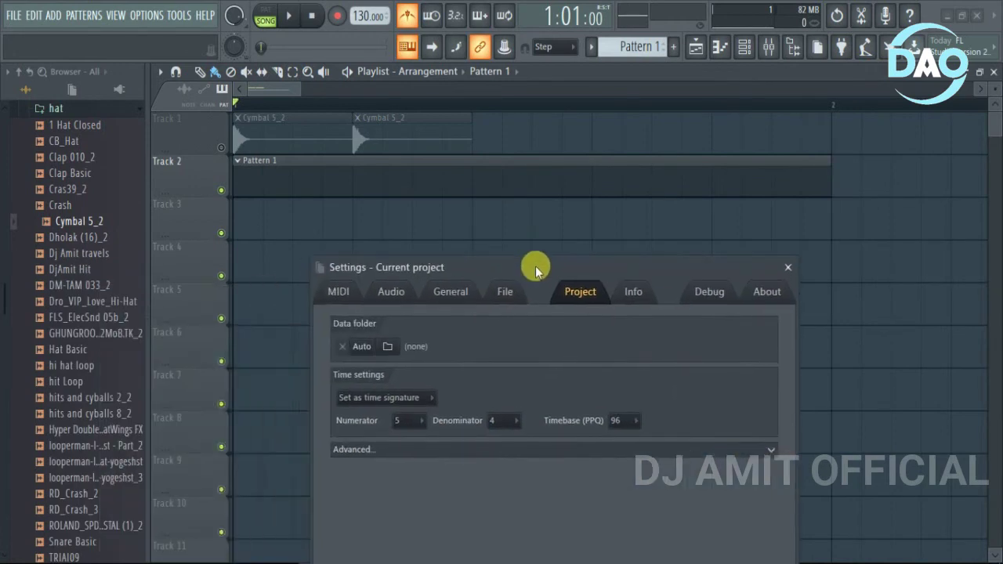
{"action": "left_click", "coordinate": [288, 25]}
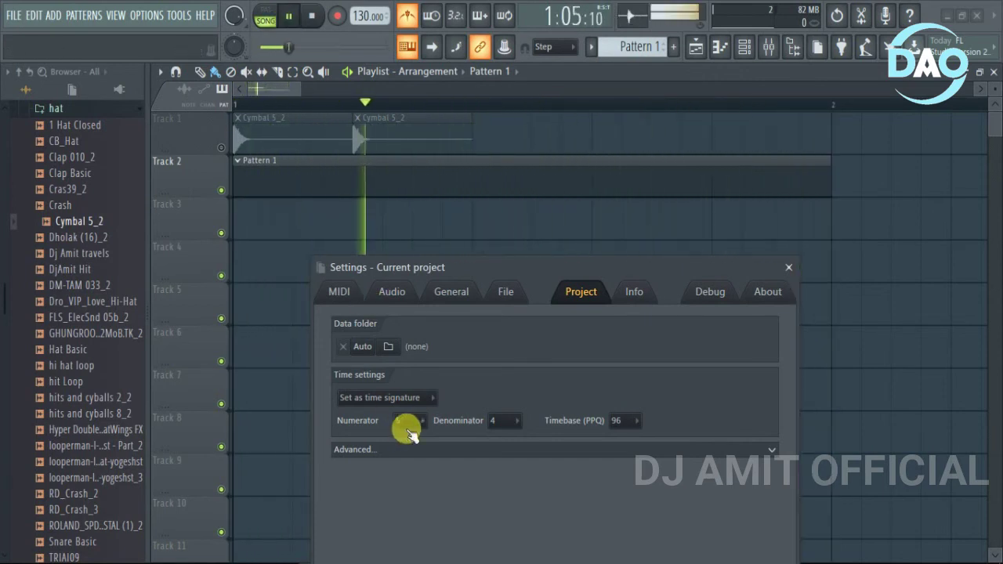
{"action": "left_click", "coordinate": [290, 18]}
Set the project's time signature numerator to 4 and close the settings.
{"action": "left_click_drag", "start_coordinate": [538, 274], "coordinate": [594, 95]}
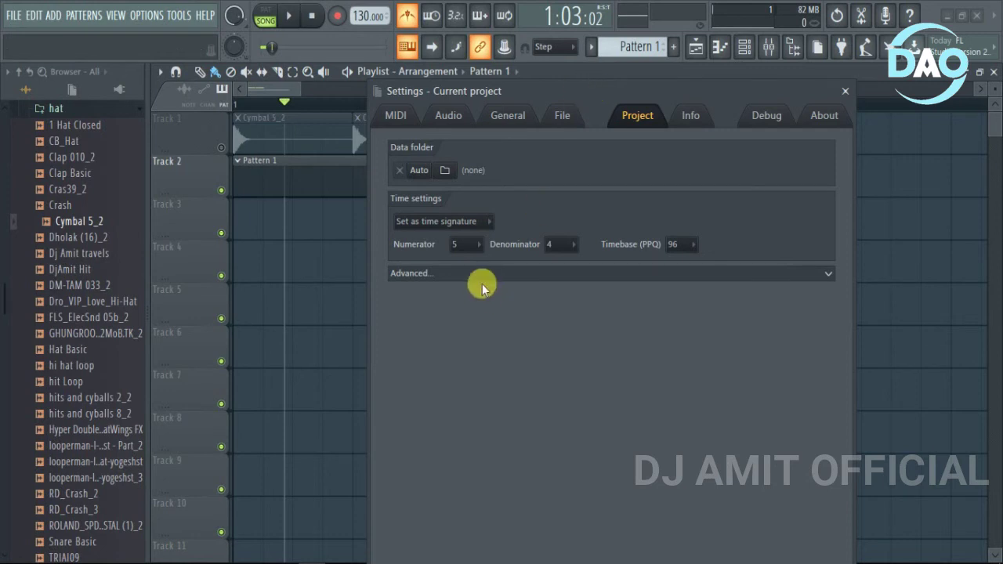
{"action": "left_click", "coordinate": [467, 247]}
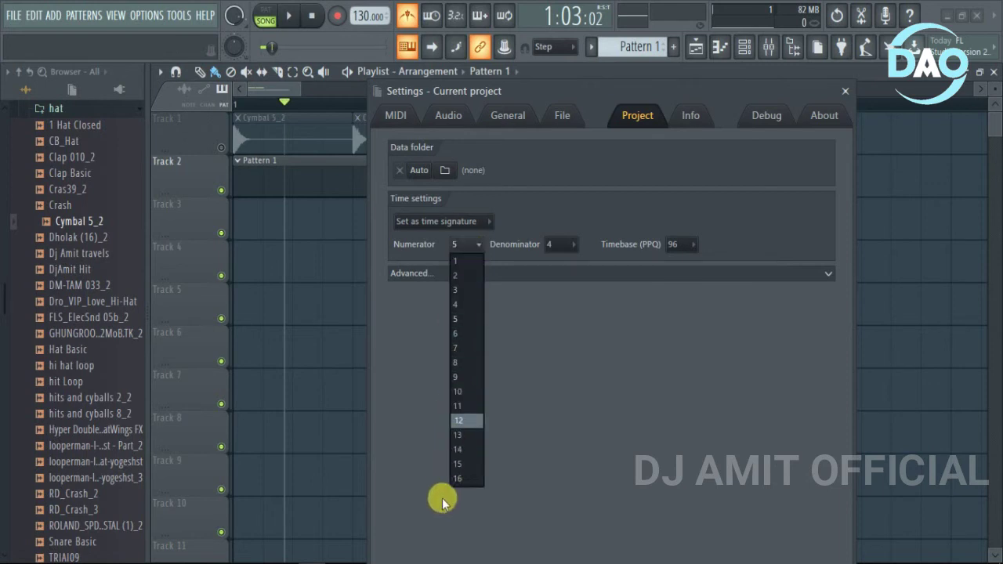
{"action": "left_click", "coordinate": [474, 306]}
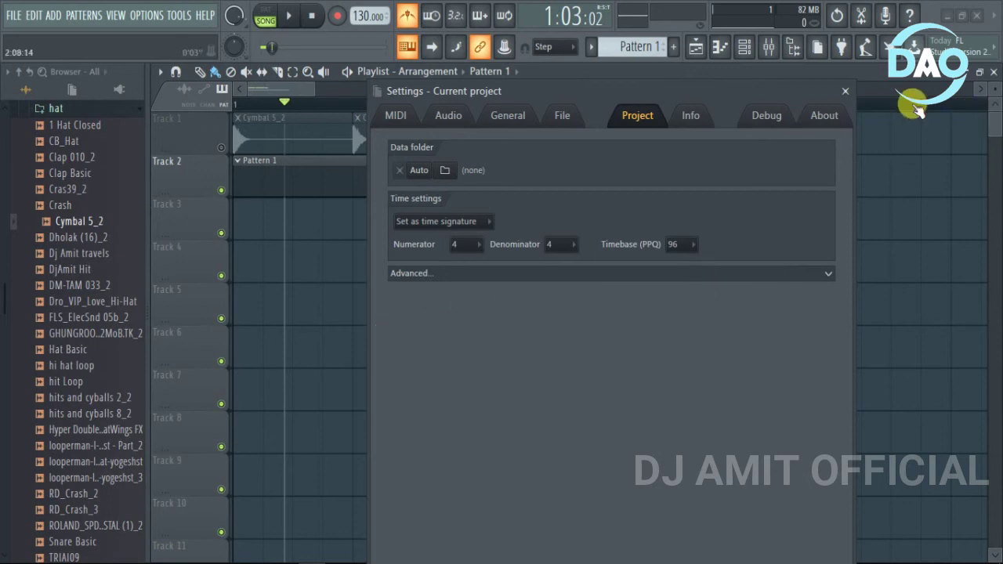
{"action": "left_click", "coordinate": [843, 92]}
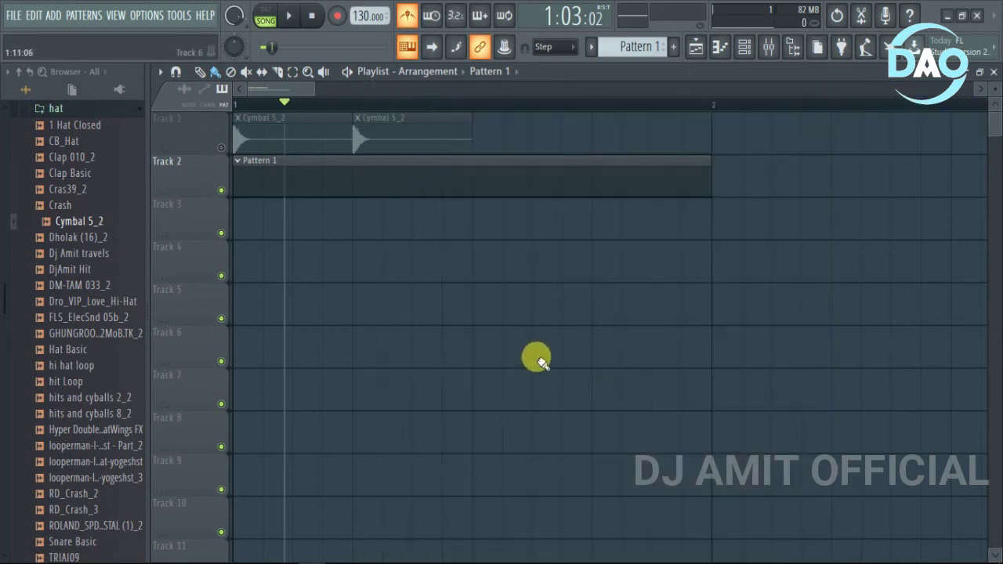
Delete the Pattern 1 clip from Track 2 and open the Packs folder in the sample browser.
{"action": "scroll", "coordinate": [518, 324], "scroll_direction": "down", "scroll_amount": 3}
{"action": "right_click", "coordinate": [470, 183]}
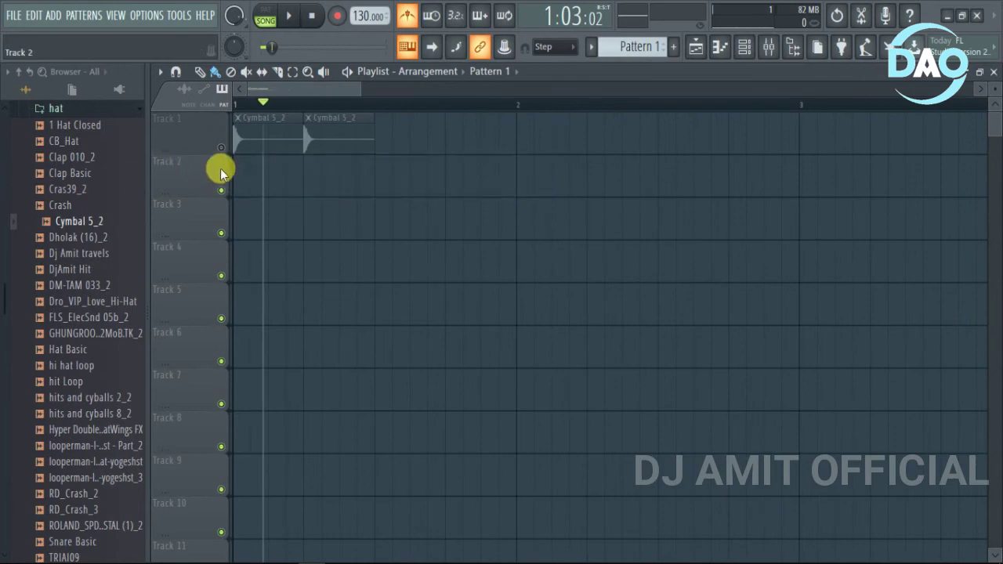
{"action": "scroll", "coordinate": [81, 366], "scroll_direction": "up", "scroll_amount": 8}
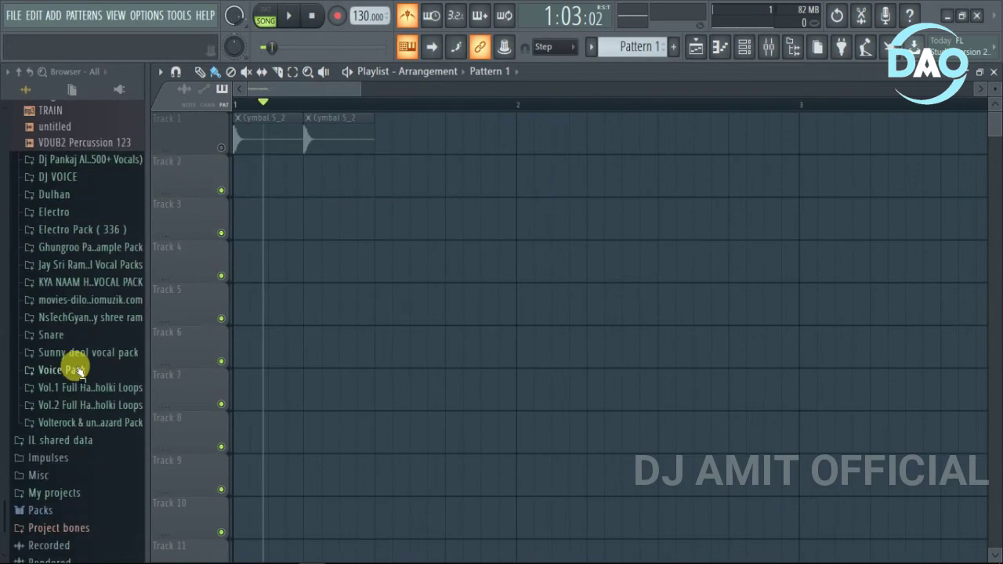
{"action": "scroll", "coordinate": [82, 360], "scroll_direction": "down", "scroll_amount": 2}
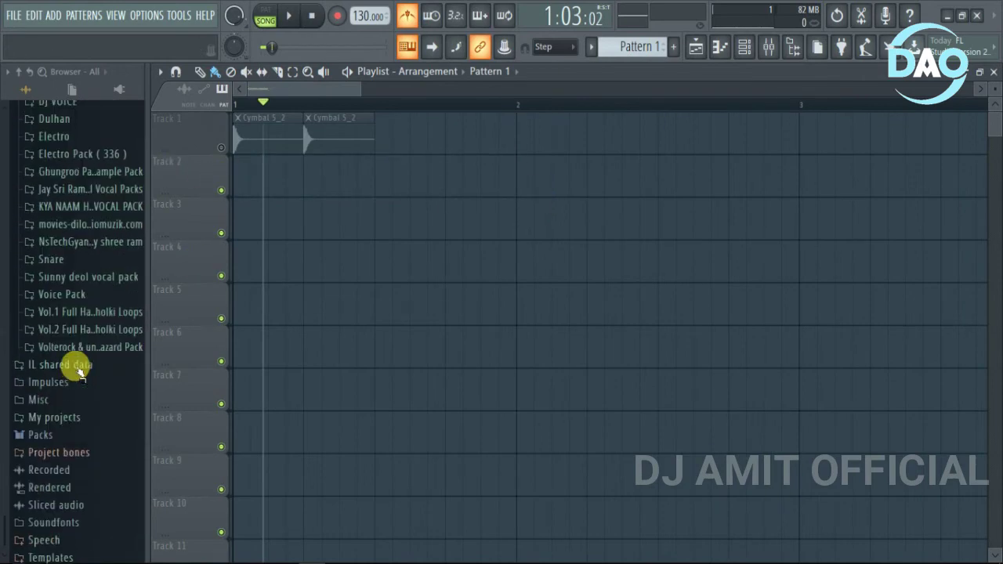
{"action": "left_click", "coordinate": [62, 428]}
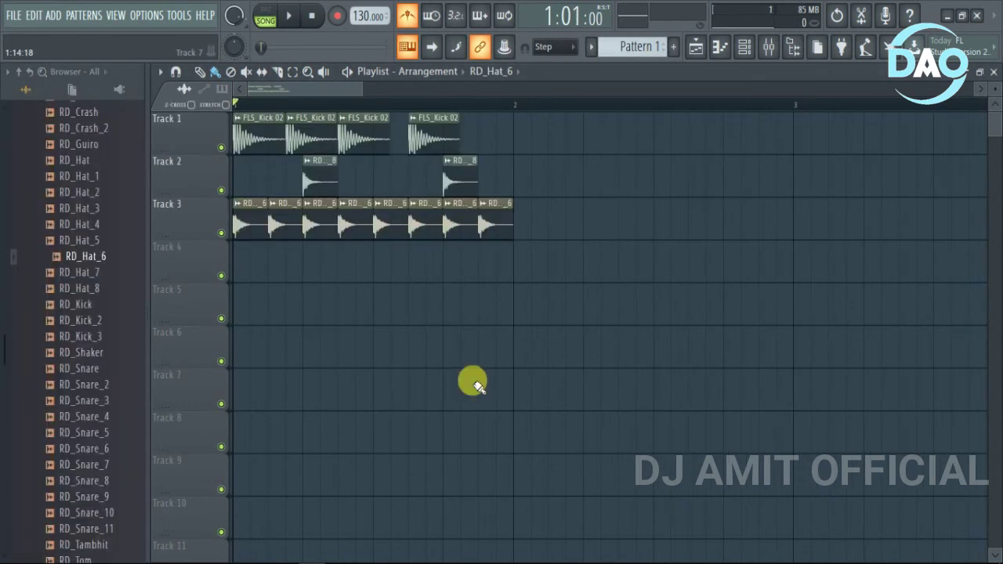
Play the kick, snare and hat loop and examine how its clips line up with the beats and steps.
{"action": "key", "text": "space"}
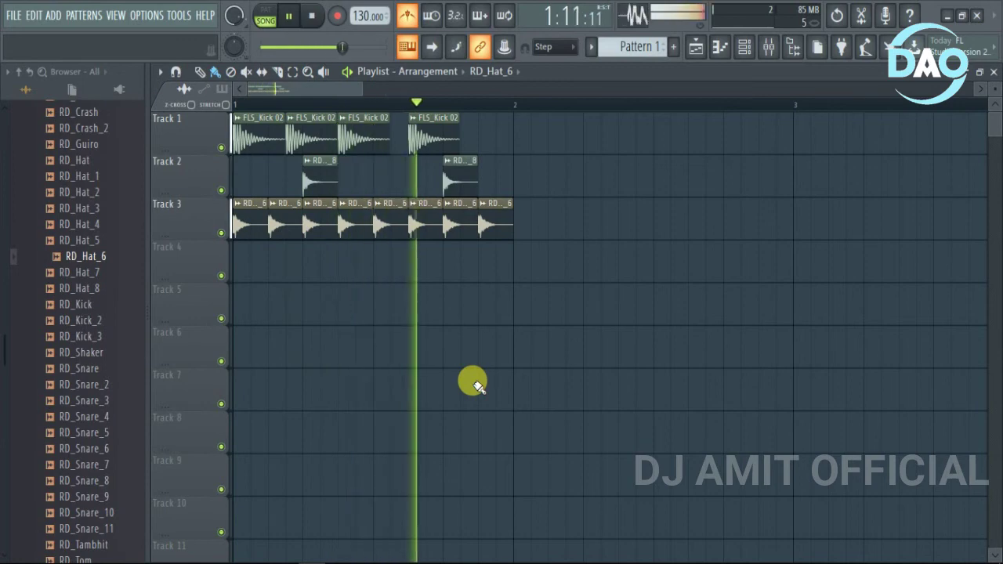
{"action": "key", "text": "space"}
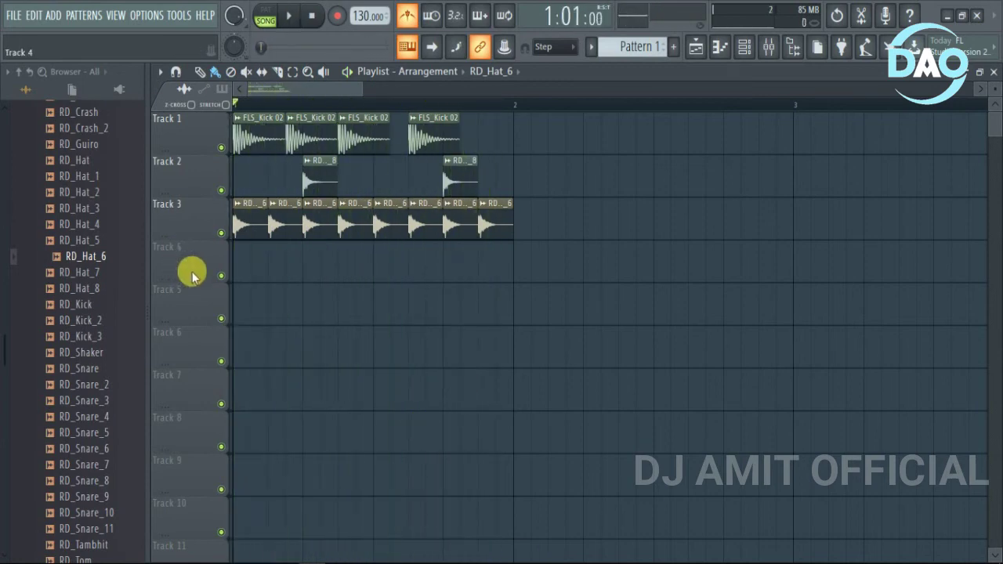
{"action": "scroll", "coordinate": [194, 276], "scroll_direction": "up", "scroll_amount": 3}
{"action": "scroll", "coordinate": [375, 165], "scroll_direction": "down", "scroll_amount": 2}
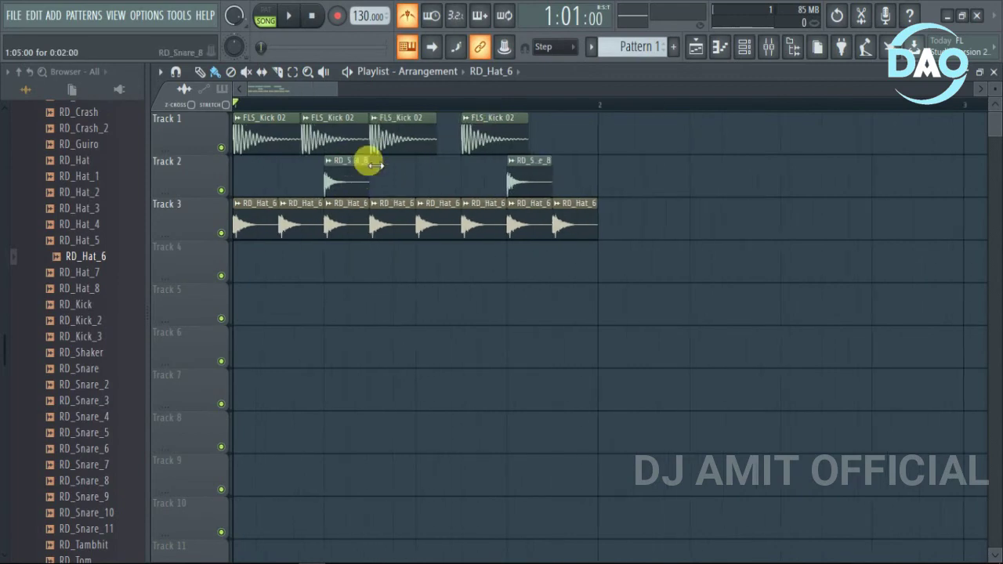
{"action": "scroll", "coordinate": [251, 237], "scroll_direction": "up", "scroll_amount": 3}
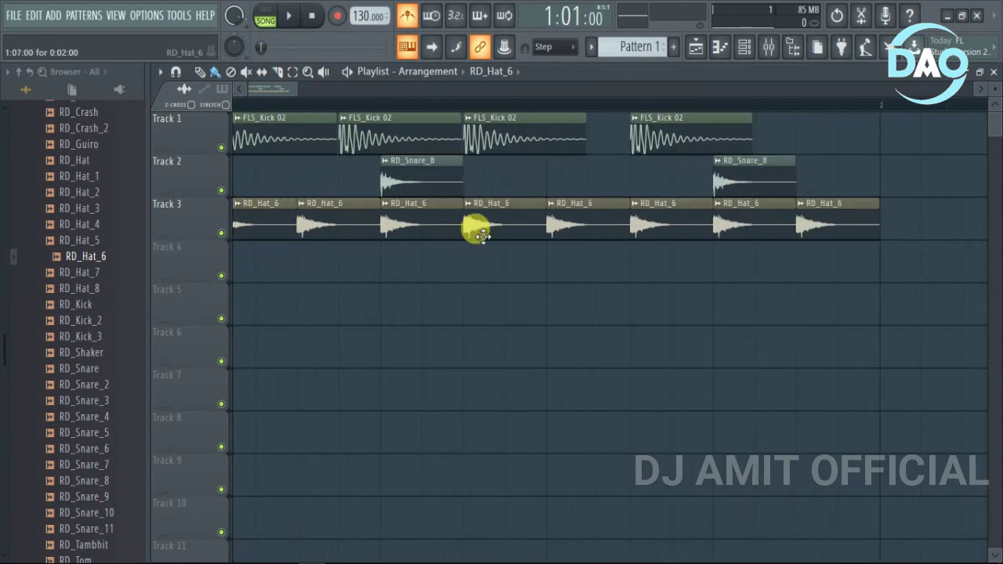
{"action": "scroll", "coordinate": [460, 229], "scroll_direction": "down", "scroll_amount": 1}
{"action": "scroll", "coordinate": [380, 224], "scroll_direction": "down", "scroll_amount": 1}
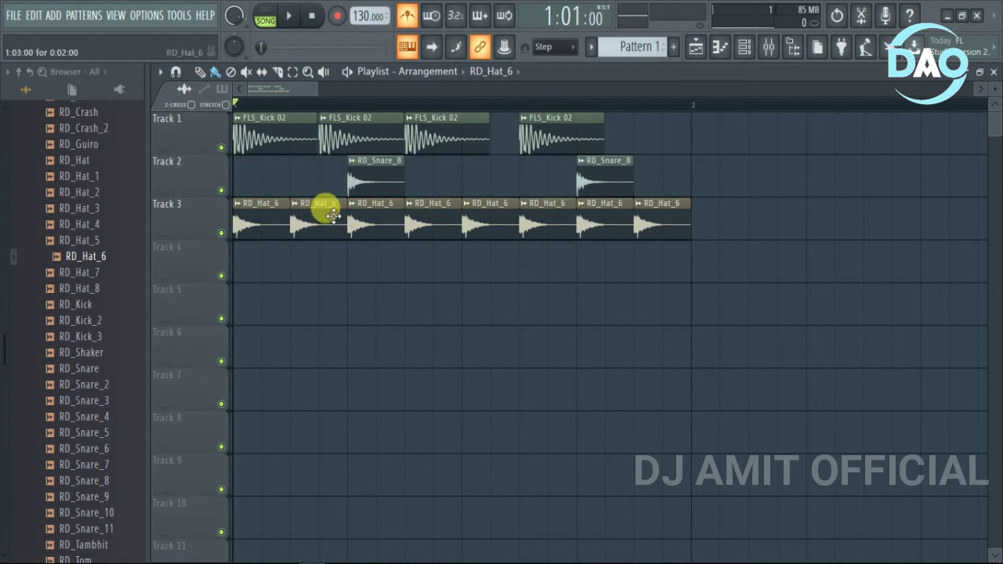
Rearrange the RD_Hat_6 clips on Track 3 at single-step positions, deleting the hats at steps 1 and 5, and play the loop.
{"action": "mouse_move", "coordinate": [343, 212]}
{"action": "left_mouse_down"}
{"action": "mouse_move", "coordinate": [311, 213]}
{"action": "mouse_move", "coordinate": [339, 214]}
{"action": "left_mouse_up"}
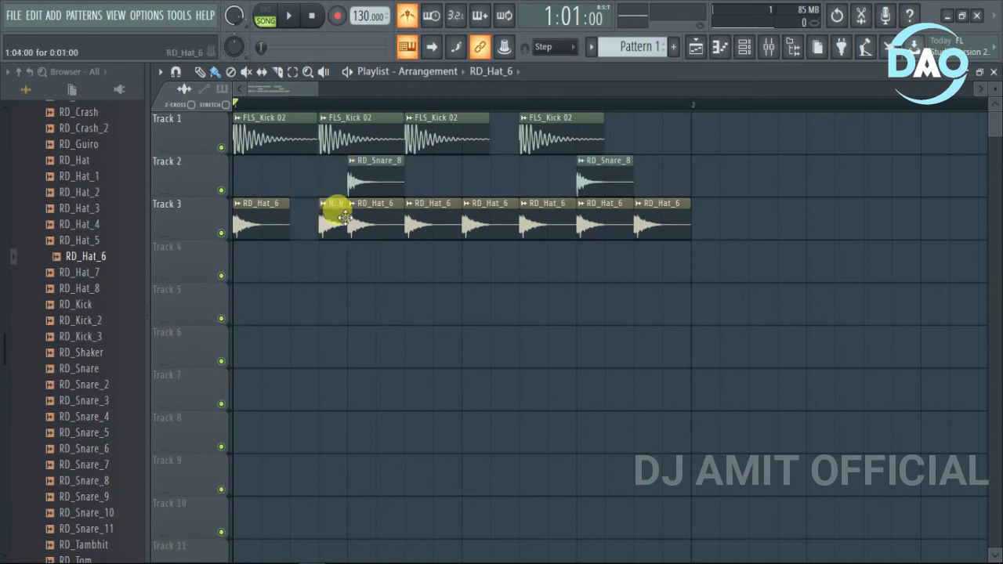
{"action": "left_click", "coordinate": [299, 216]}
{"action": "right_click", "coordinate": [275, 219]}
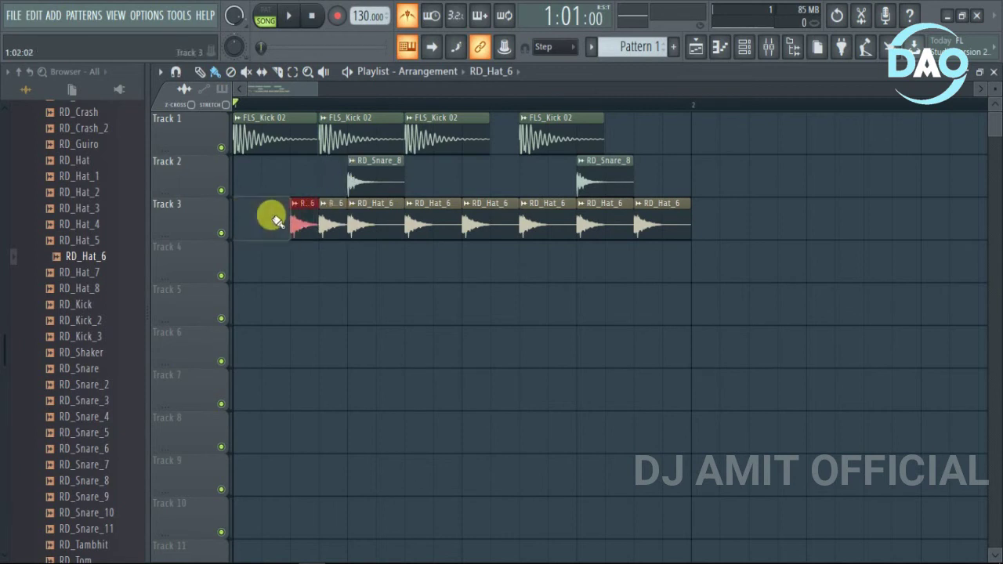
{"action": "right_click", "coordinate": [374, 220]}
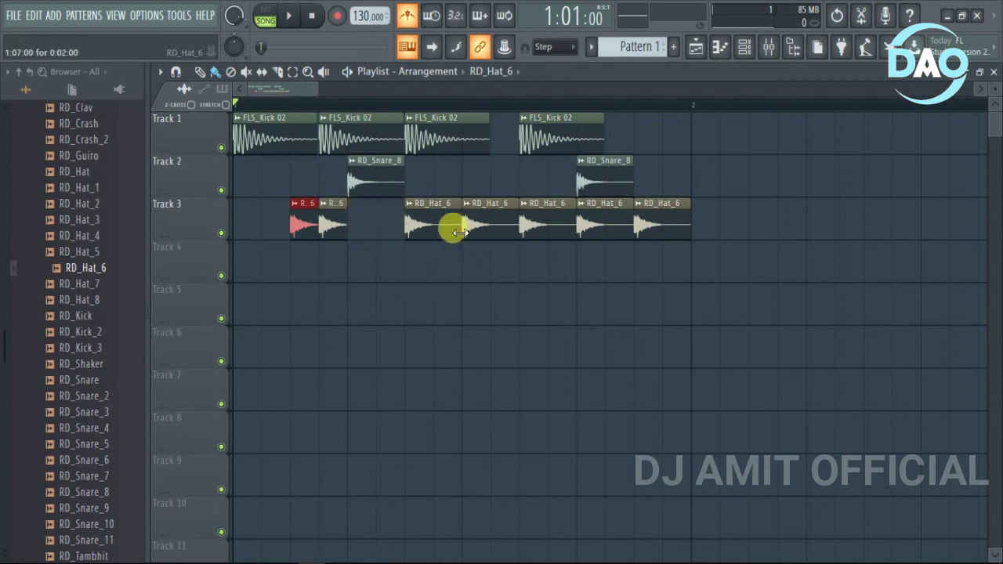
{"action": "scroll", "coordinate": [306, 306], "scroll_direction": "down", "scroll_amount": 2}
{"action": "scroll", "coordinate": [208, 267], "scroll_direction": "up", "scroll_amount": 2}
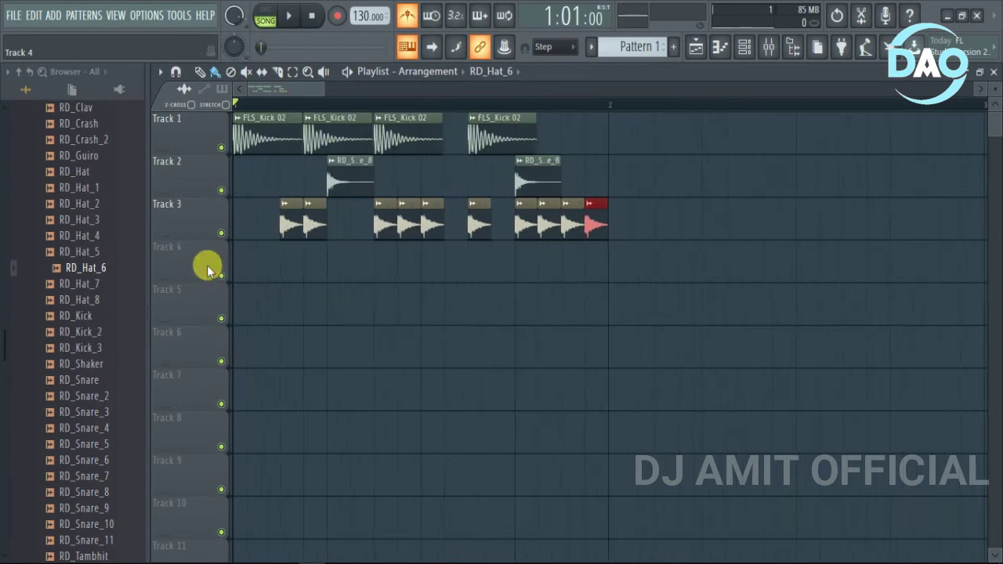
{"action": "key", "text": "space"}
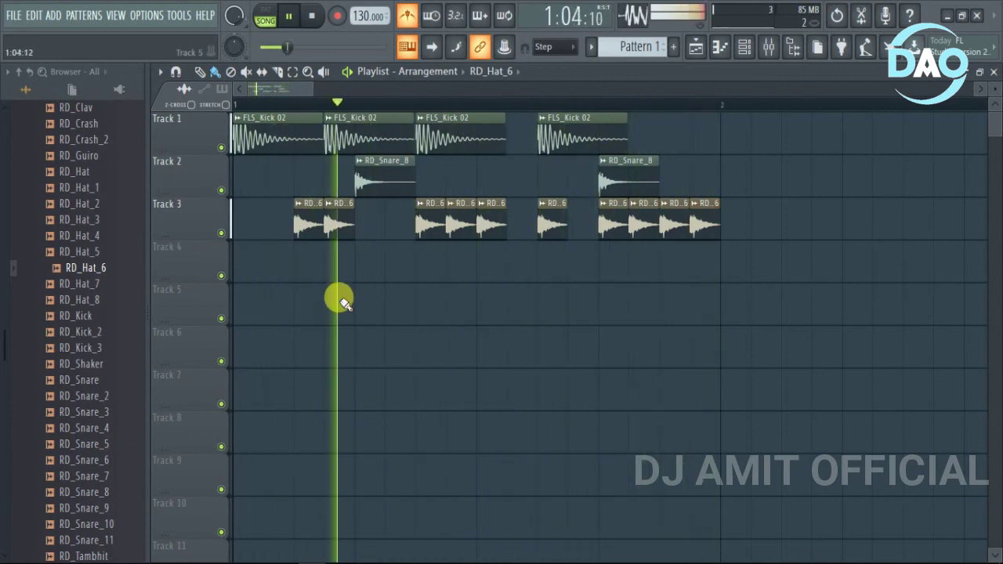
{"action": "key", "text": "space"}
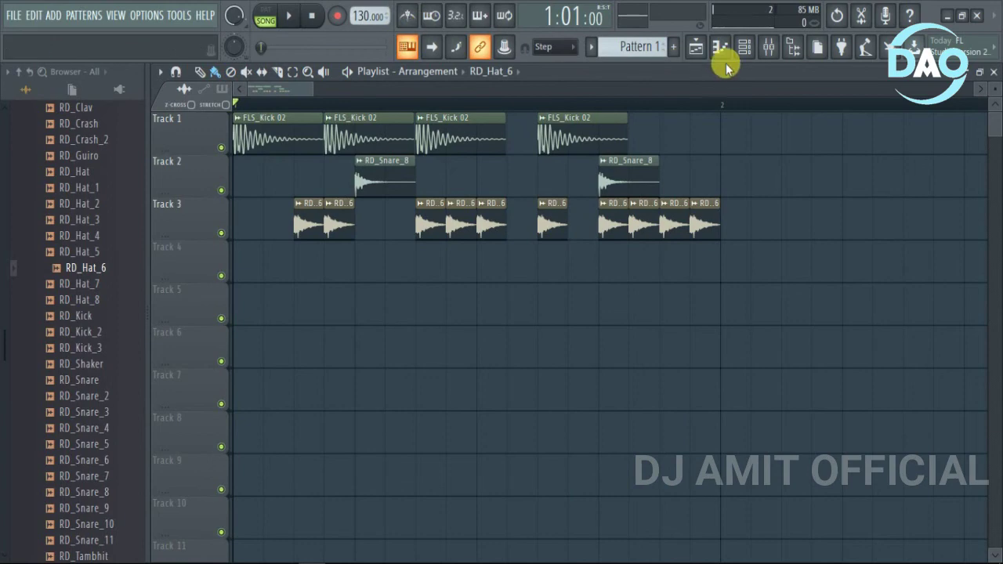
Try the 1/3 step snap and set the main snap to 1/3 beat.
{"action": "left_click", "coordinate": [561, 46]}
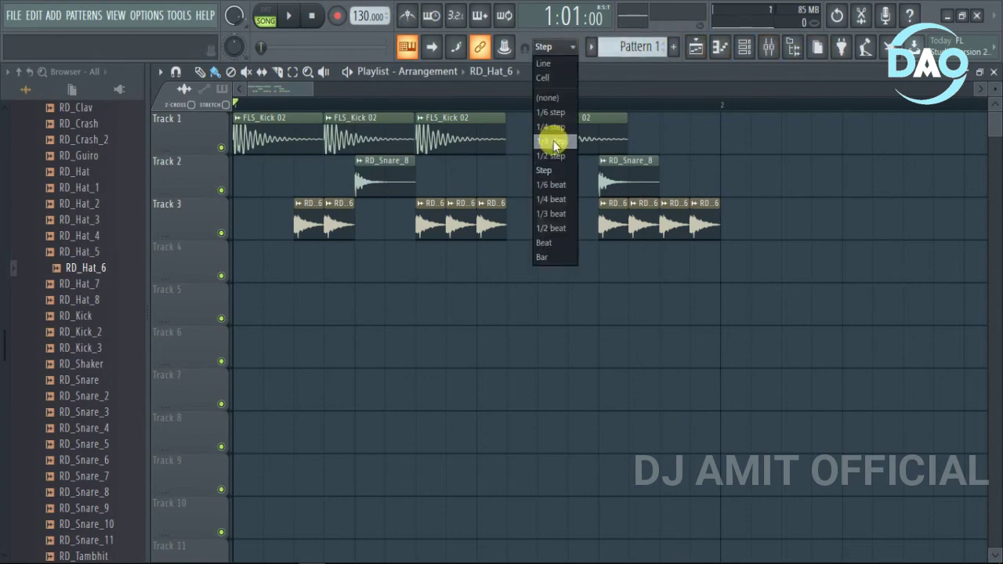
{"action": "left_click", "coordinate": [553, 143]}
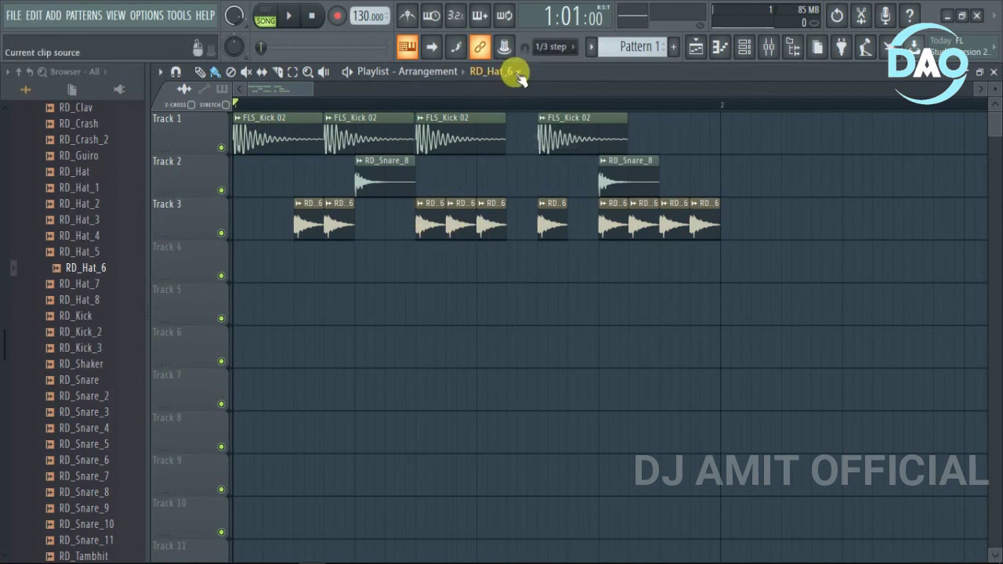
{"action": "left_click", "coordinate": [552, 47]}
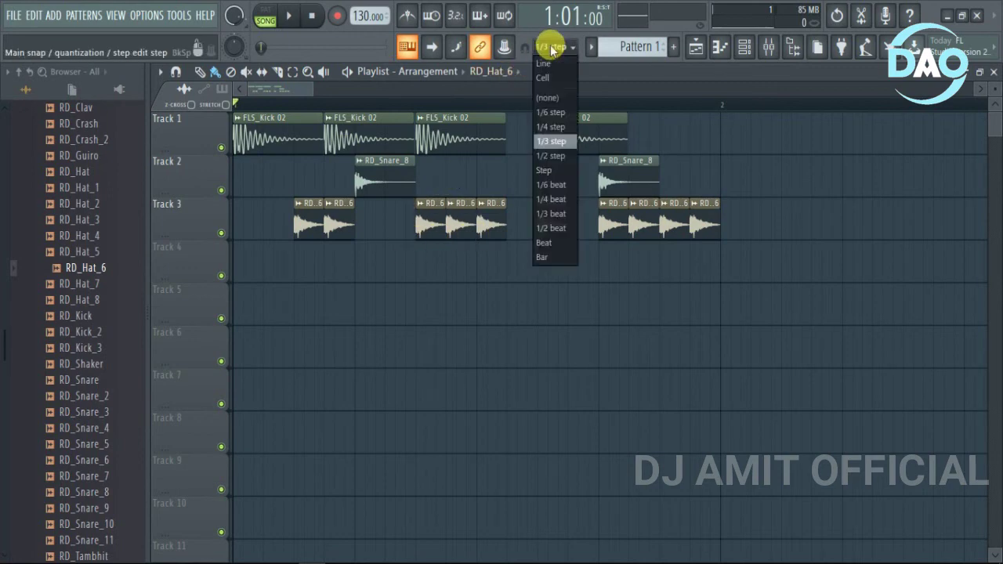
{"action": "left_click", "coordinate": [551, 213]}
Move the step 11 hat on Track 3 to the first third of beat 3 and place another RD_Hat_6 at the second third.
{"action": "scroll", "coordinate": [464, 234], "scroll_direction": "up", "scroll_amount": 2}
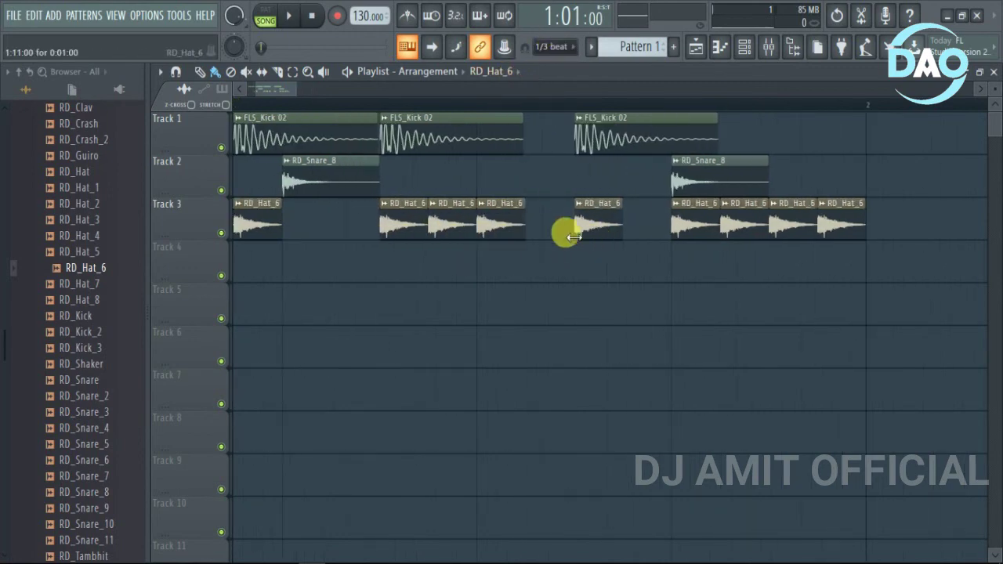
{"action": "left_click_drag", "start_coordinate": [605, 225], "coordinate": [575, 227]}
{"action": "scroll", "coordinate": [558, 233], "scroll_direction": "up", "scroll_amount": 4}
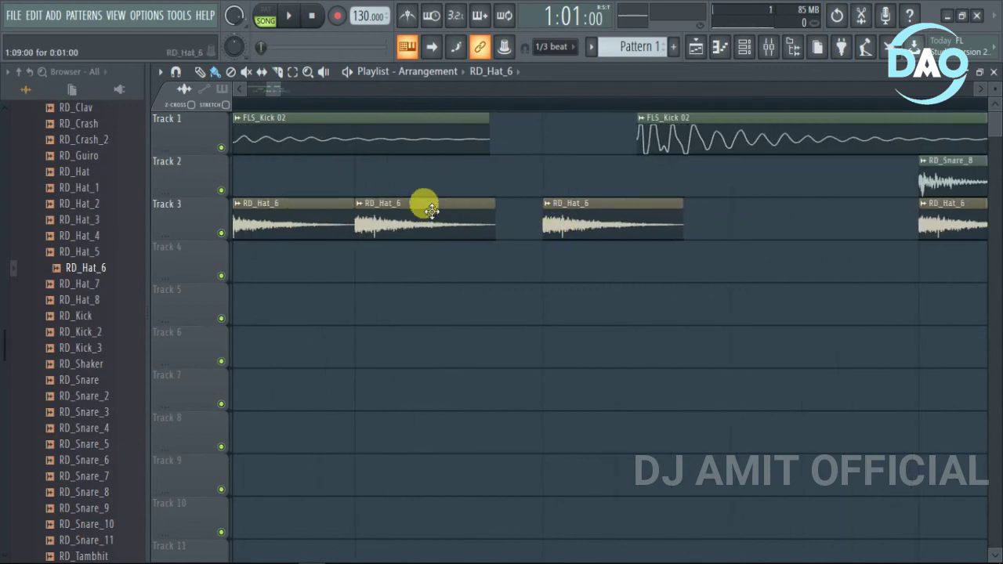
{"action": "scroll", "coordinate": [470, 196], "scroll_direction": "down", "scroll_amount": 4}
{"action": "left_click", "coordinate": [524, 217]}
{"action": "scroll", "coordinate": [538, 224], "scroll_direction": "down", "scroll_amount": 3}
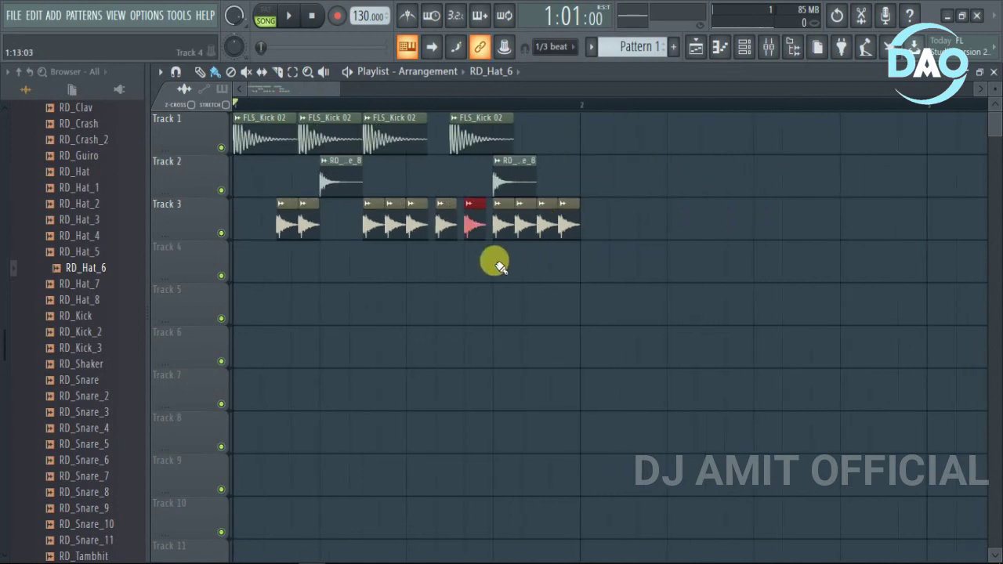
Play the drum loop and inspect the third-of-a-beat hats on Track 3 during playback.
{"action": "key", "text": "space"}
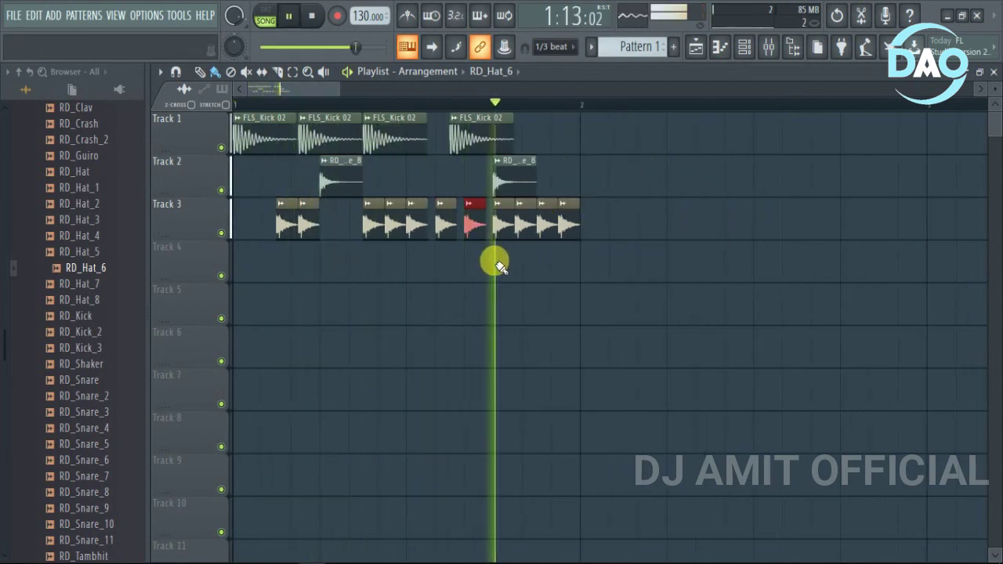
{"action": "scroll", "coordinate": [464, 299], "scroll_direction": "up", "scroll_amount": 1}
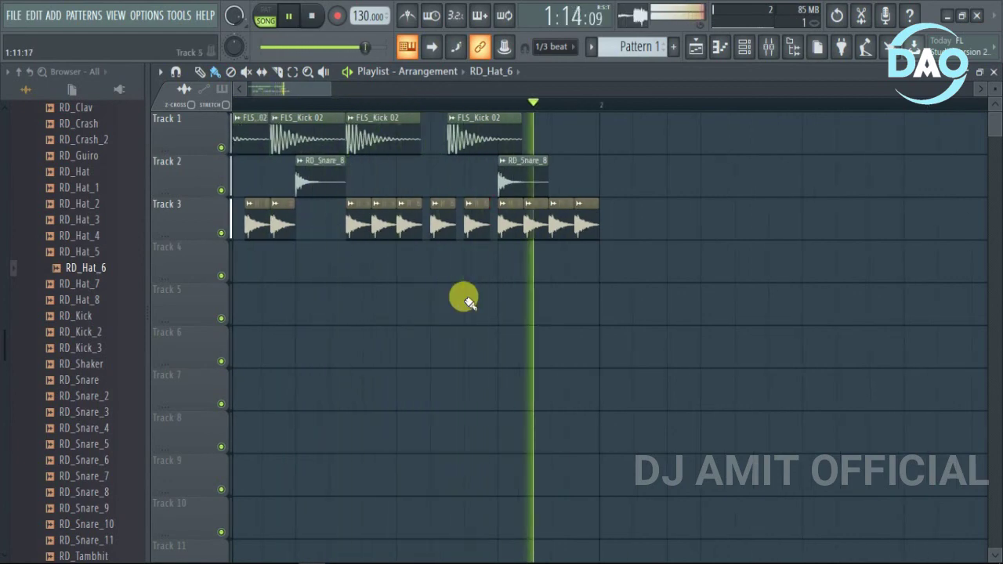
{"action": "scroll", "coordinate": [465, 298], "scroll_direction": "up", "scroll_amount": 3}
{"action": "scroll", "coordinate": [465, 298], "scroll_direction": "up", "scroll_amount": 1}
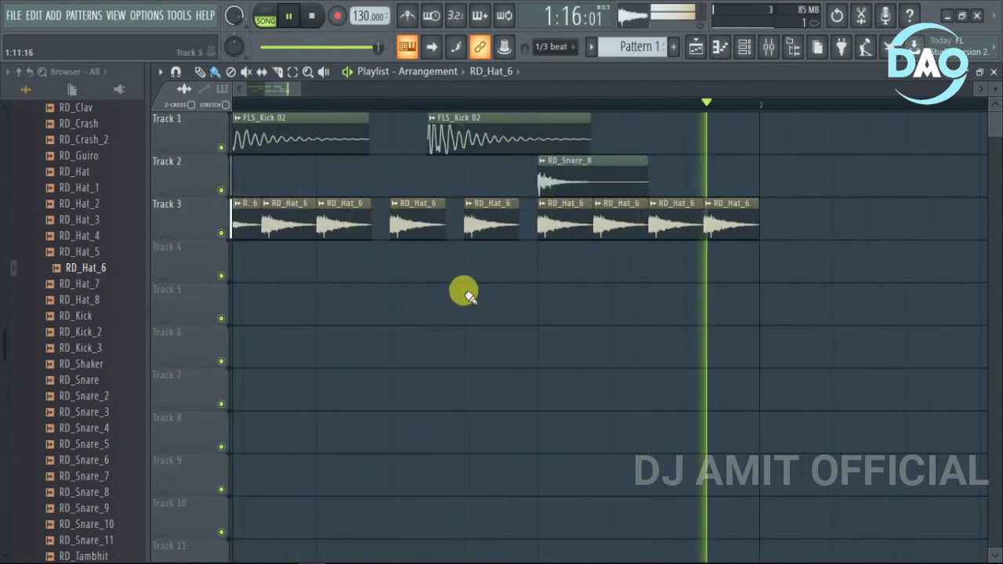
{"action": "scroll", "coordinate": [465, 293], "scroll_direction": "down", "scroll_amount": 2}
{"action": "scroll", "coordinate": [465, 294], "scroll_direction": "down", "scroll_amount": 1}
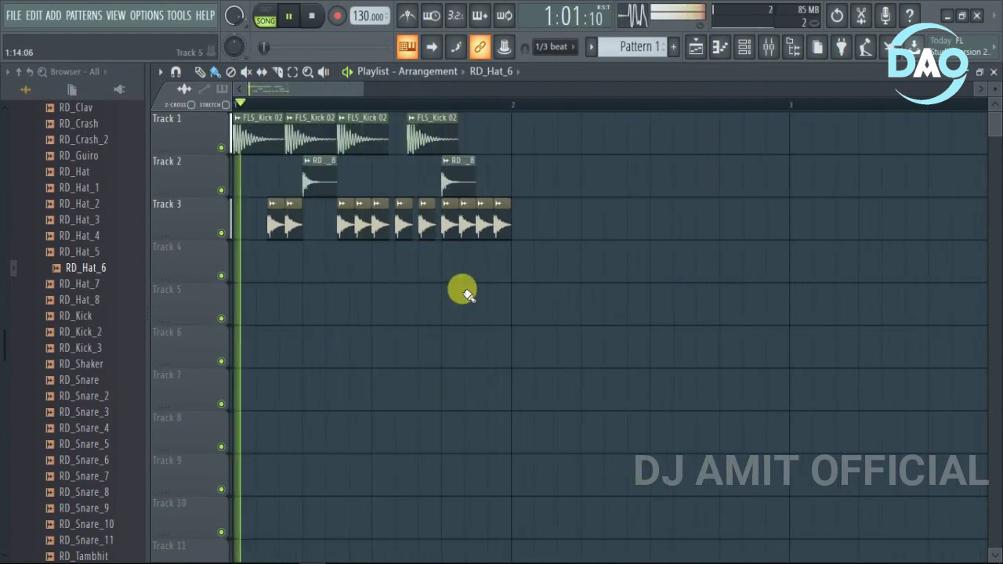
{"action": "key", "text": "space"}
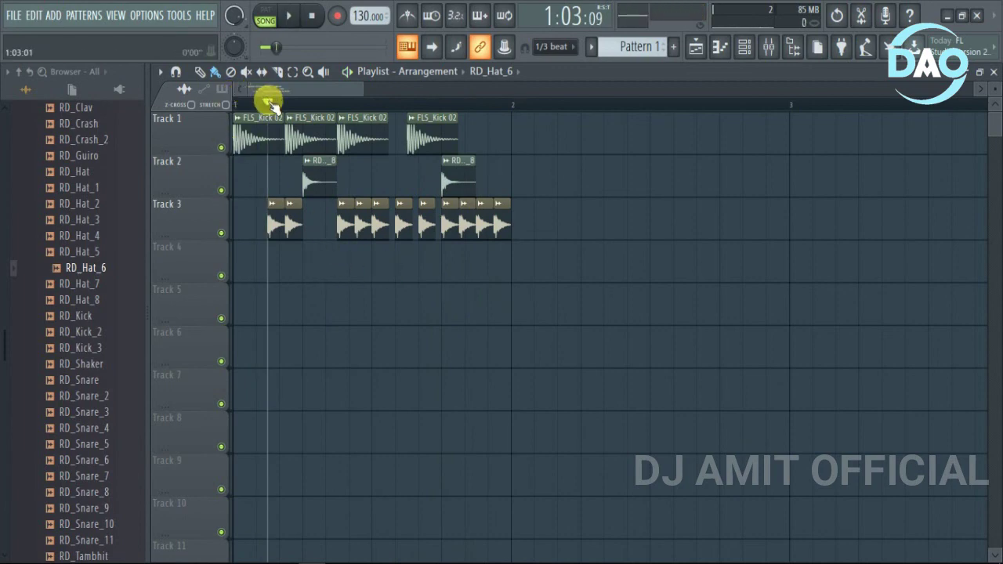
Delete the three RD_Hat_6 clips at steps 14, 15 and 16 of bar 1 on Track 3.
{"action": "scroll", "coordinate": [432, 262], "scroll_direction": "up", "scroll_amount": 3}
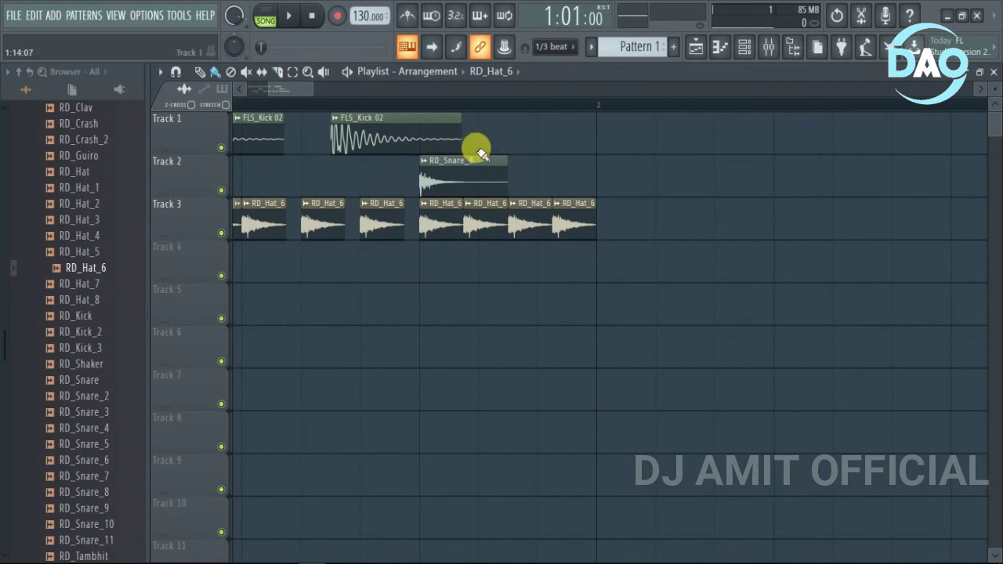
{"action": "scroll", "coordinate": [478, 143], "scroll_direction": "up", "scroll_amount": 3}
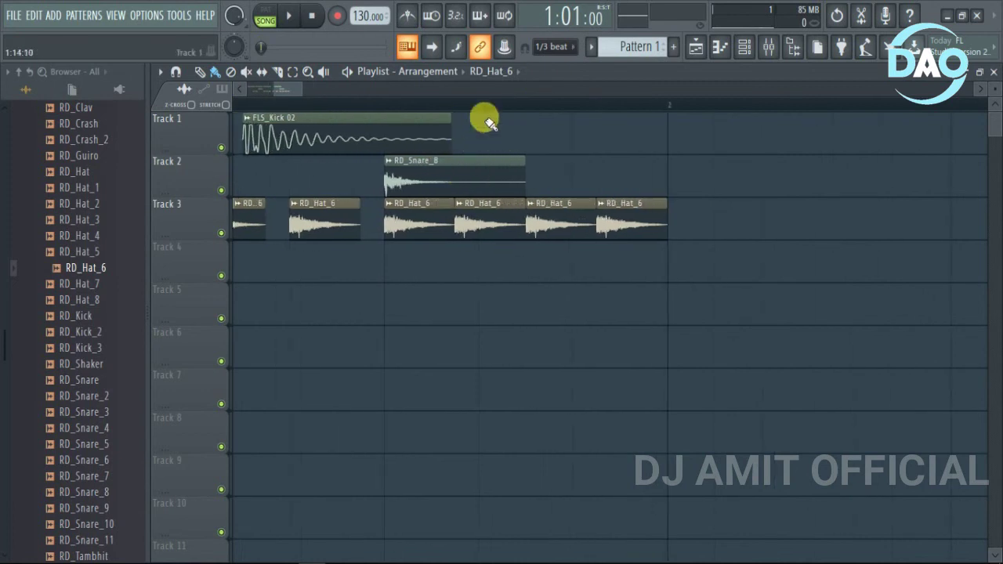
{"action": "right_click", "coordinate": [619, 221]}
{"action": "right_click", "coordinate": [549, 222]}
{"action": "right_click", "coordinate": [484, 221]}
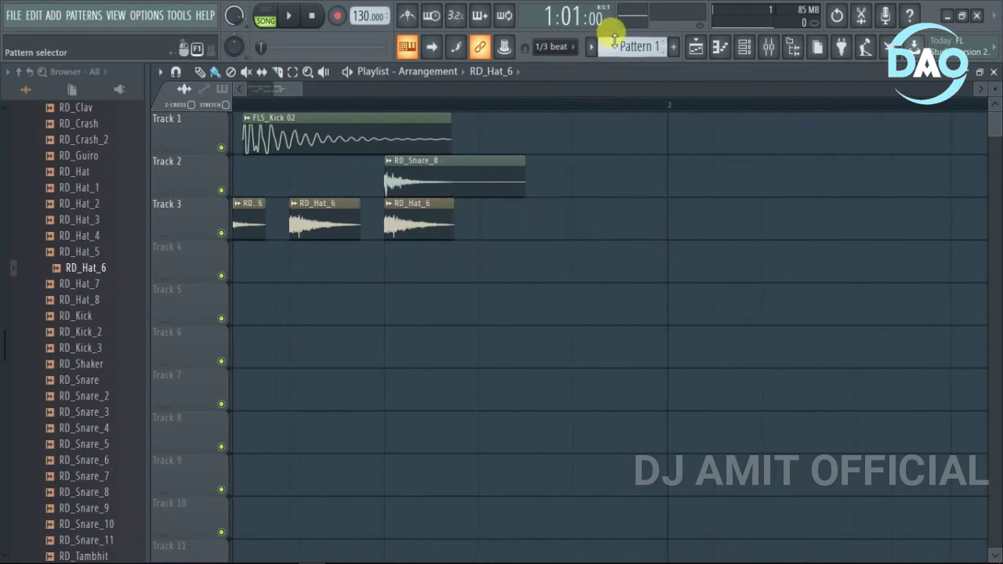
Set the main snap to 1/3 step and shorten the step 13 hat on Track 3 to a third of a step.
{"action": "left_click", "coordinate": [574, 47]}
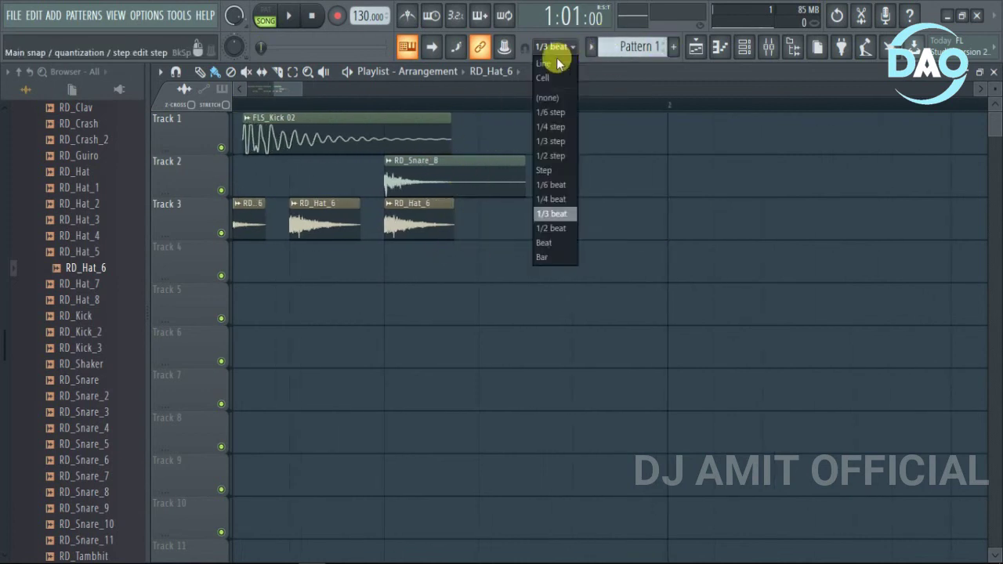
{"action": "left_click", "coordinate": [554, 143]}
{"action": "scroll", "coordinate": [368, 275], "scroll_direction": "up", "scroll_amount": 2}
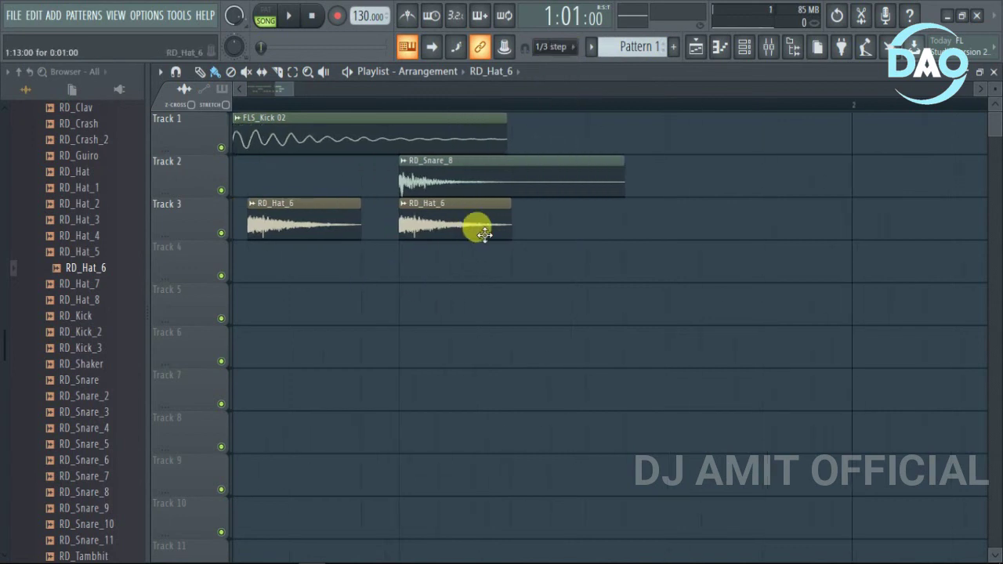
{"action": "left_click_drag", "start_coordinate": [508, 229], "coordinate": [433, 229]}
Place three more third-of-a-step hats right after the shortened one and a run of four ending at bar 2 on Track 3.
{"action": "left_click", "coordinate": [463, 225]}
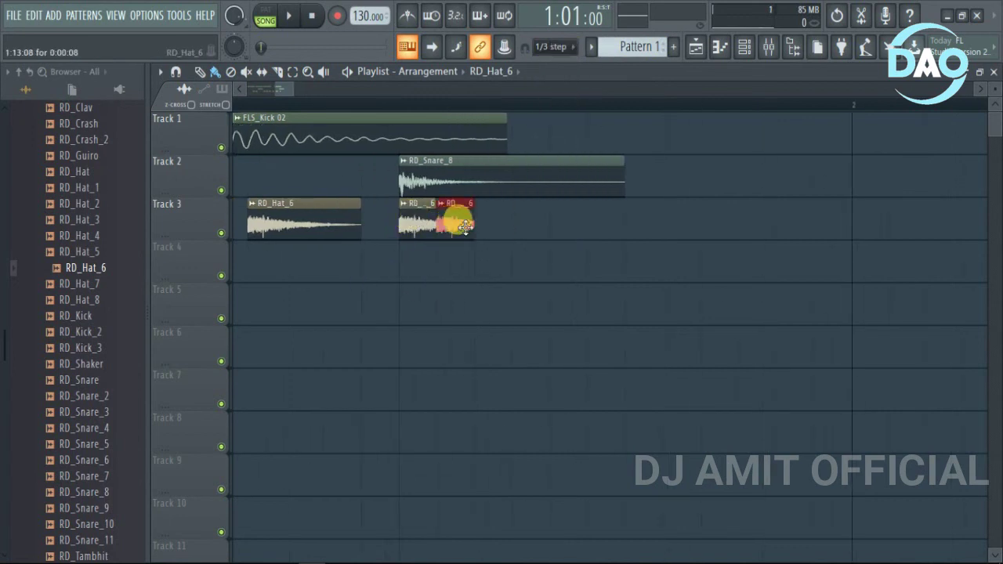
{"action": "left_click", "coordinate": [495, 225]}
{"action": "left_click", "coordinate": [527, 225]}
{"action": "left_click", "coordinate": [709, 221]}
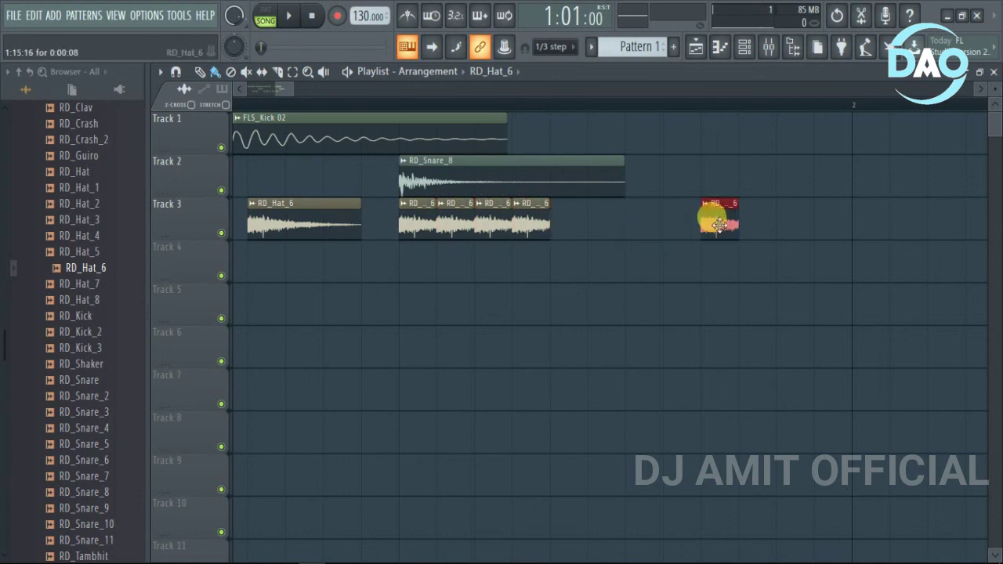
{"action": "left_click", "coordinate": [776, 219]}
{"action": "left_click", "coordinate": [743, 223]}
{"action": "left_click", "coordinate": [857, 226]}
Play the loop and duplicate all bar 1 kick, snare and hat clips into bar 2.
{"action": "scroll", "coordinate": [646, 255], "scroll_direction": "down", "scroll_amount": 2}
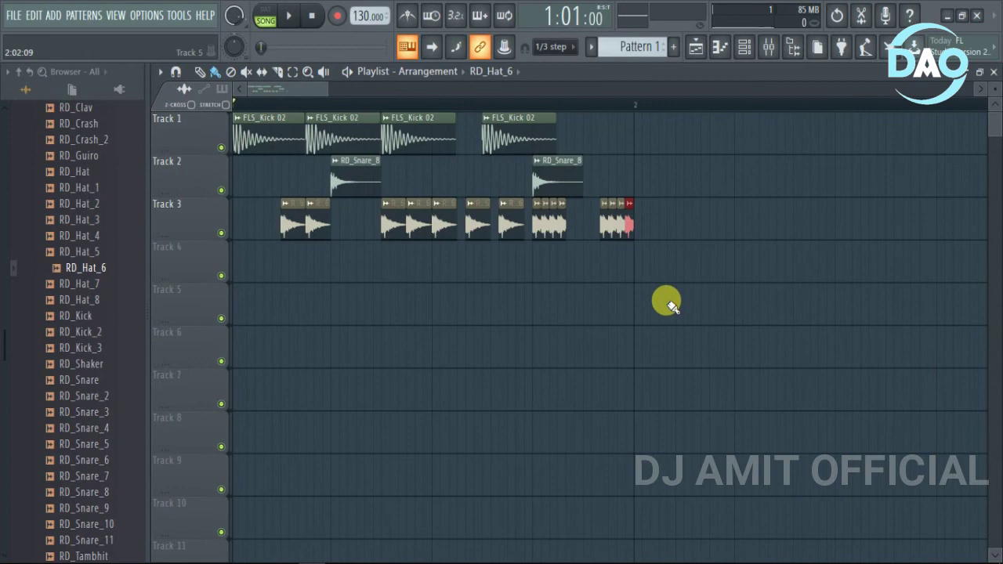
{"action": "key", "text": "space"}
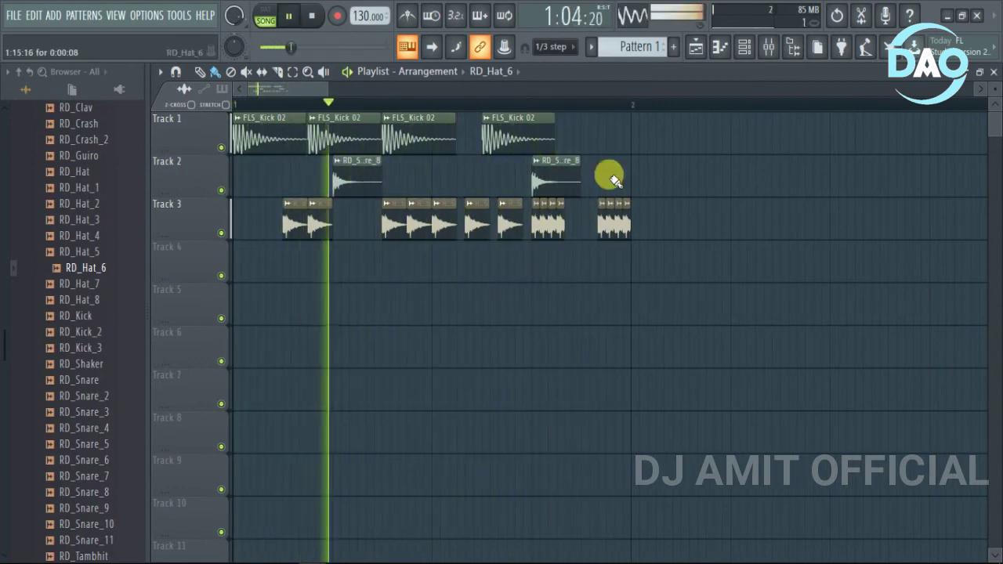
{"action": "left_click_drag", "start_coordinate": [650, 141], "coordinate": [175, 280]}
{"action": "key", "text": "space"}
{"action": "left_click_drag", "start_coordinate": [259, 139], "coordinate": [650, 112]}
Deselect the duplicated clips and listen to the two-bar drum loop while examining its hat rolls.
{"action": "key", "text": "space"}
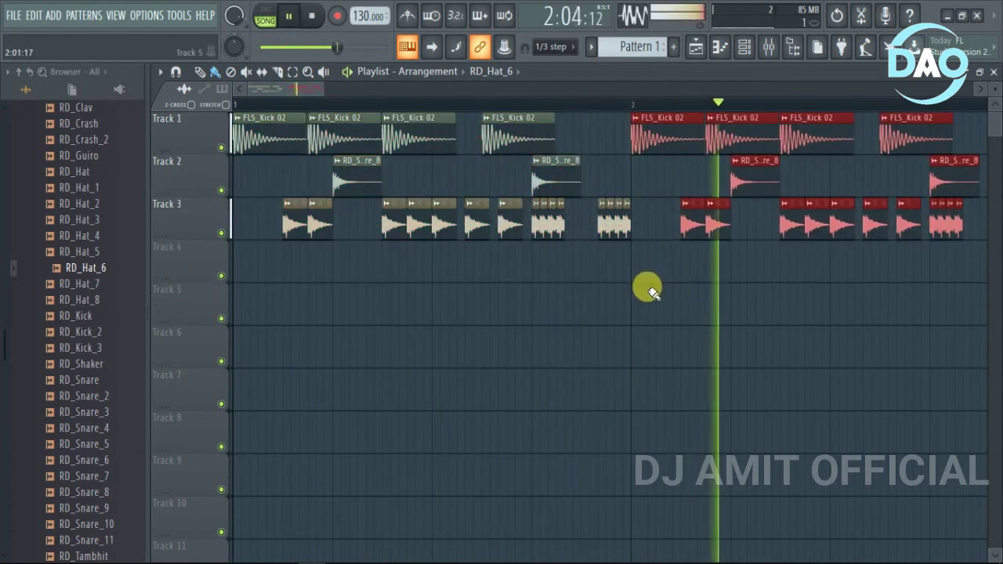
{"action": "scroll", "coordinate": [596, 290], "scroll_direction": "down", "scroll_amount": 2}
{"action": "left_click", "coordinate": [523, 288]}
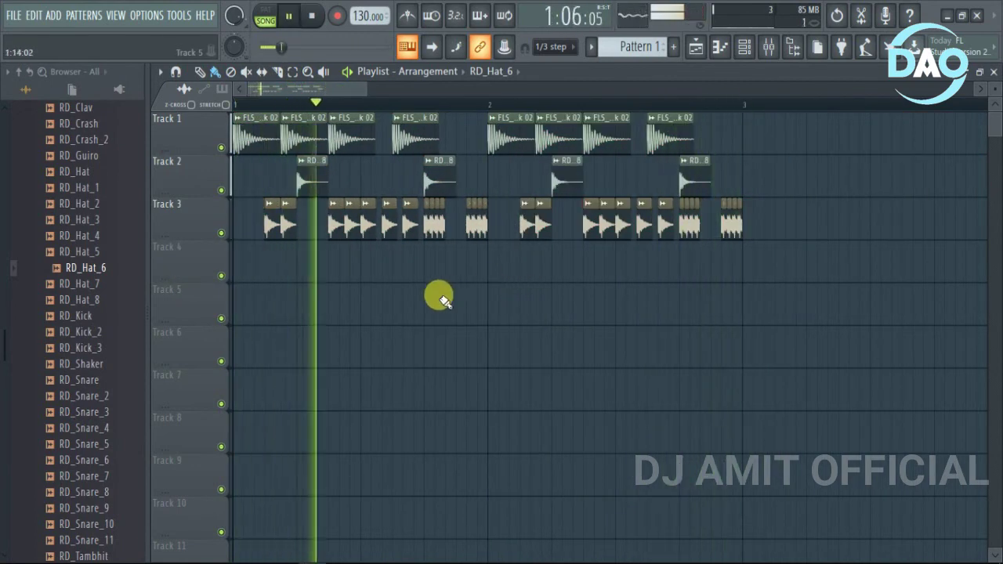
{"action": "scroll", "coordinate": [439, 293], "scroll_direction": "up", "scroll_amount": 2}
{"action": "scroll", "coordinate": [470, 294], "scroll_direction": "down", "scroll_amount": 2}
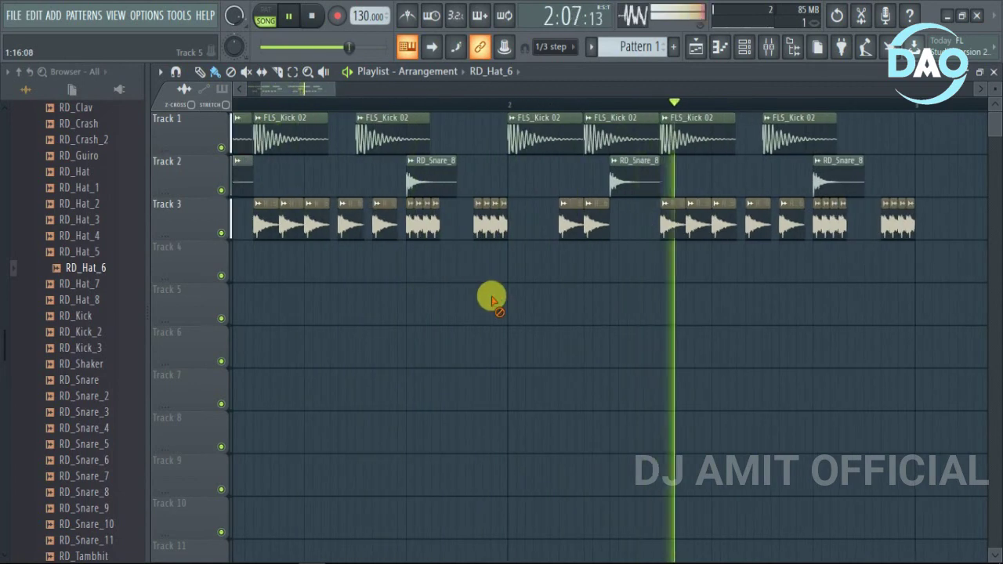
{"action": "scroll", "coordinate": [470, 133], "scroll_direction": "up", "scroll_amount": 2}
{"action": "key", "text": "space"}
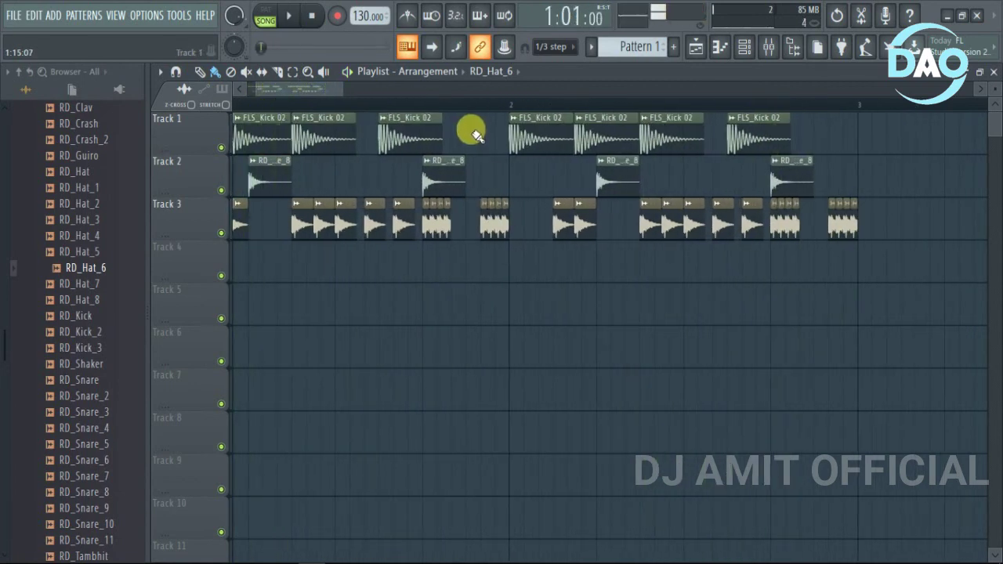
Add an FLS_Kick 02 clip at step 15 of bar 1 on Track 1 and trim its end to bar 2.
{"action": "left_click", "coordinate": [414, 126]}
{"action": "left_click", "coordinate": [475, 166]}
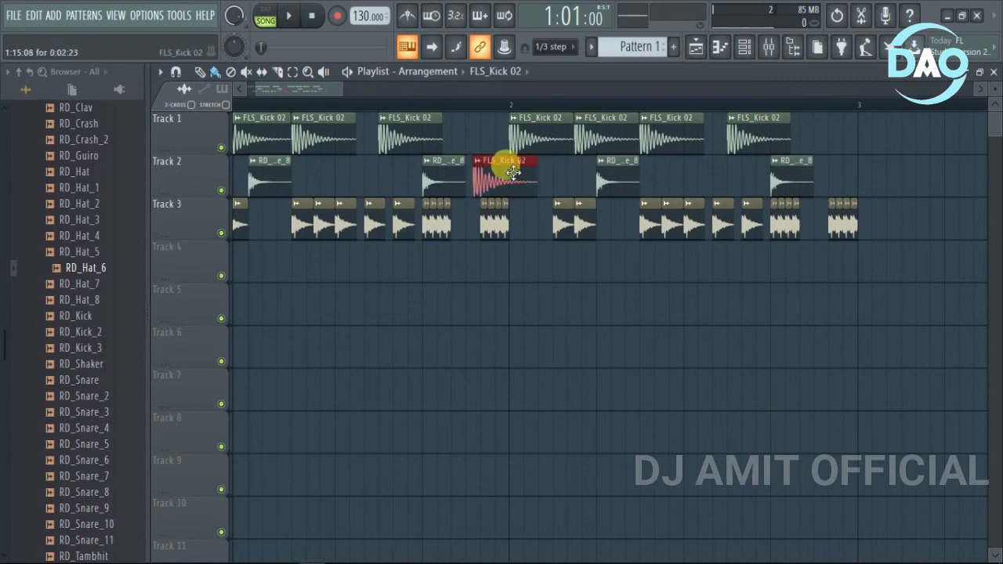
{"action": "left_click_drag", "start_coordinate": [533, 171], "coordinate": [502, 143]}
{"action": "scroll", "coordinate": [491, 127], "scroll_direction": "up", "scroll_amount": 4}
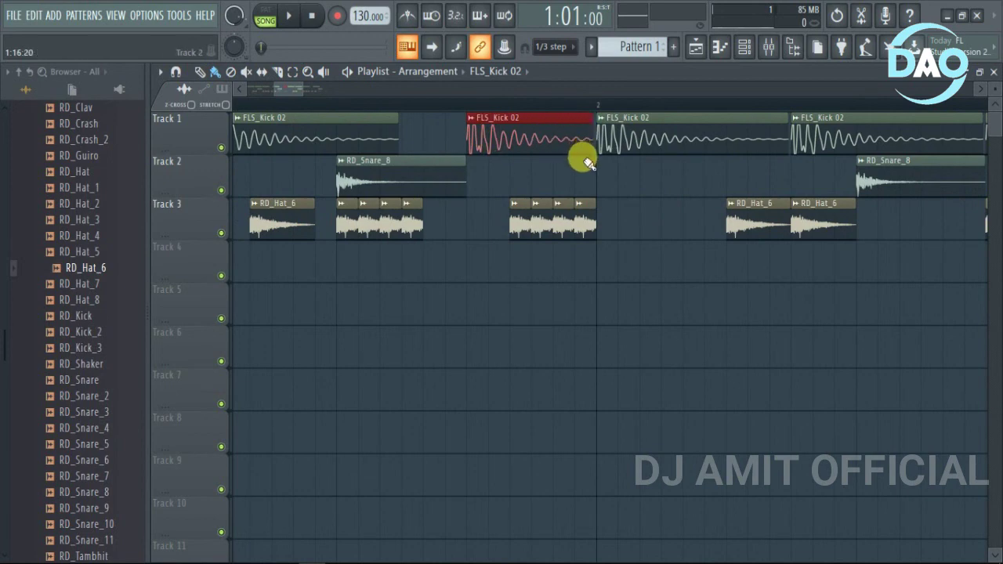
{"action": "scroll", "coordinate": [588, 165], "scroll_direction": "down", "scroll_amount": 4}
Play the two-bar loop with the added kick and deselect that clip.
{"action": "key", "text": "space"}
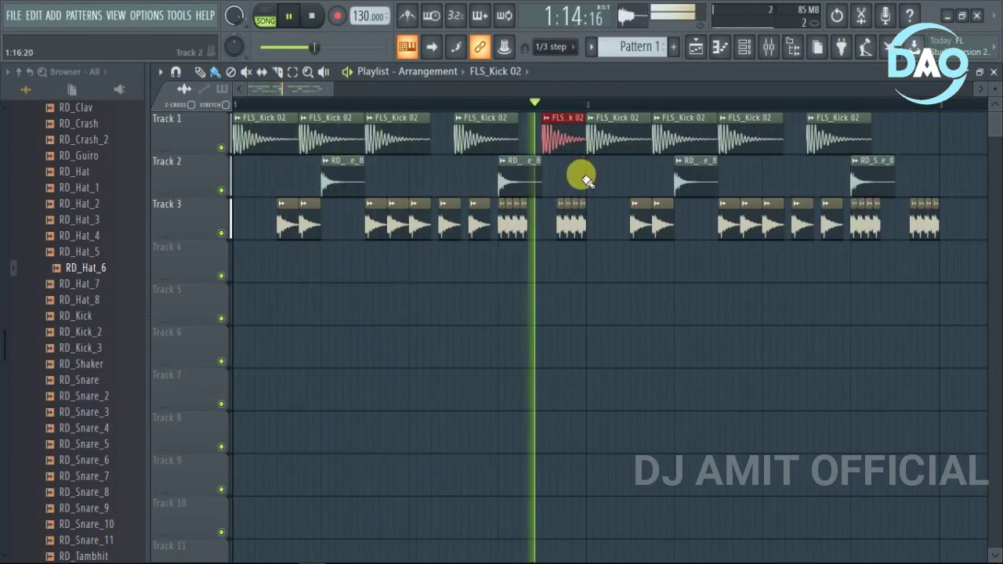
{"action": "left_click", "coordinate": [586, 180], "text": "ctrl"}
{"action": "scroll", "coordinate": [587, 180], "scroll_direction": "up", "scroll_amount": 1}
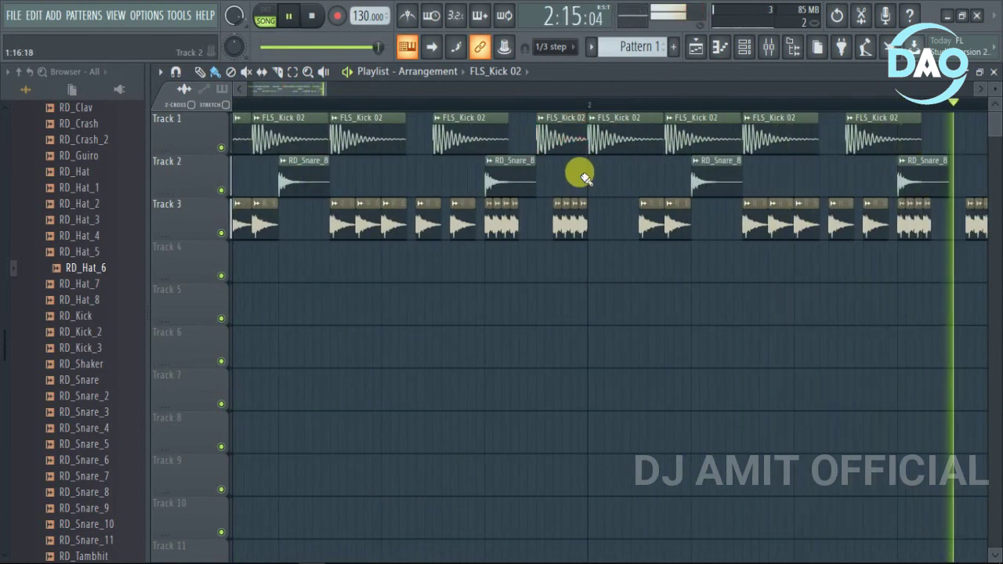
{"action": "scroll", "coordinate": [527, 179], "scroll_direction": "down", "scroll_amount": 1}
{"action": "scroll", "coordinate": [611, 148], "scroll_direction": "up", "scroll_amount": 2}
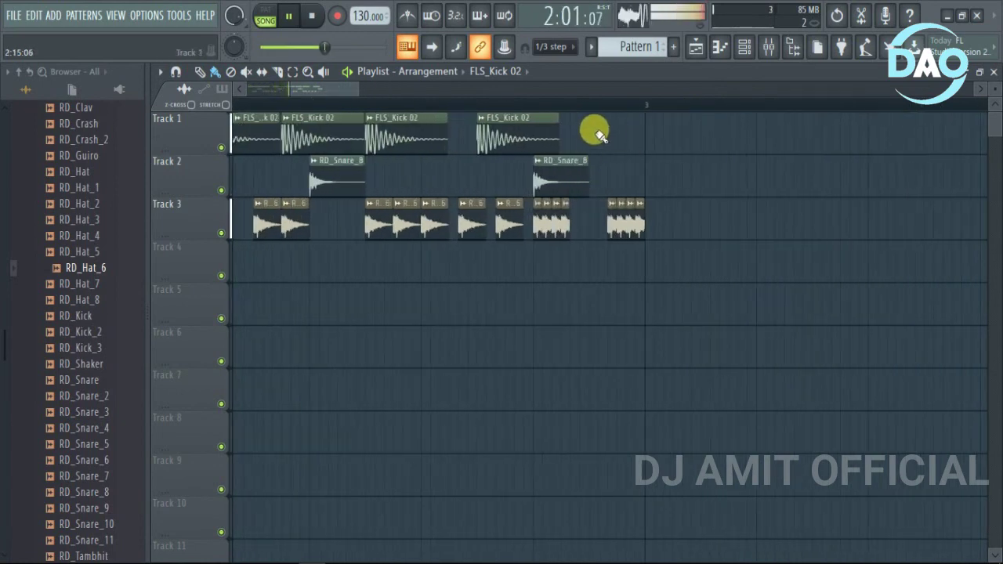
Add an FLS_Kick 02 clip at step 15 of bar 2 on Track 1, trim its end to bar 3, and pause playback.
{"action": "left_click", "coordinate": [595, 137]}
{"action": "scroll", "coordinate": [696, 156], "scroll_direction": "down", "scroll_amount": 1}
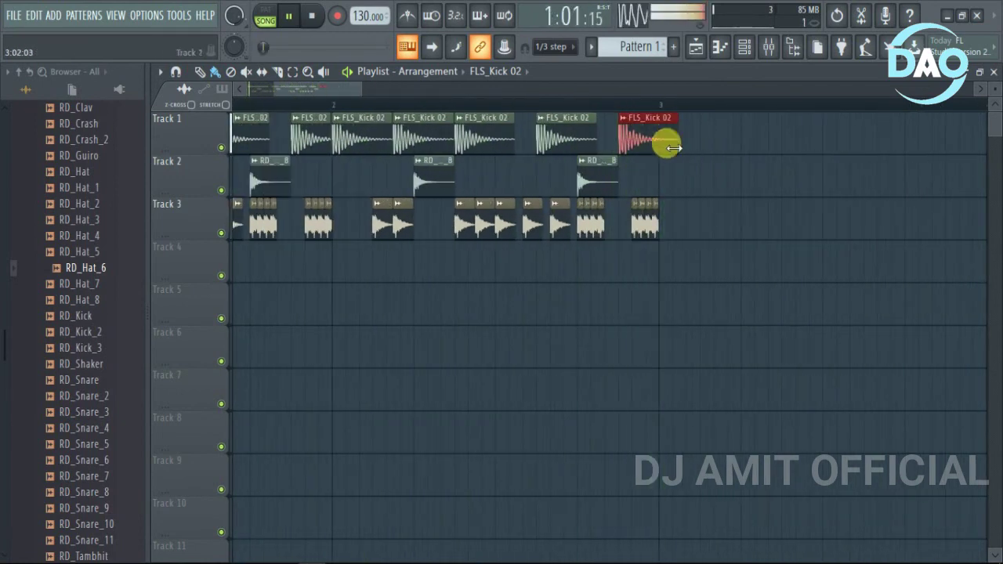
{"action": "left_click_drag", "start_coordinate": [676, 139], "coordinate": [658, 142]}
{"action": "scroll", "coordinate": [716, 171], "scroll_direction": "down", "scroll_amount": 3}
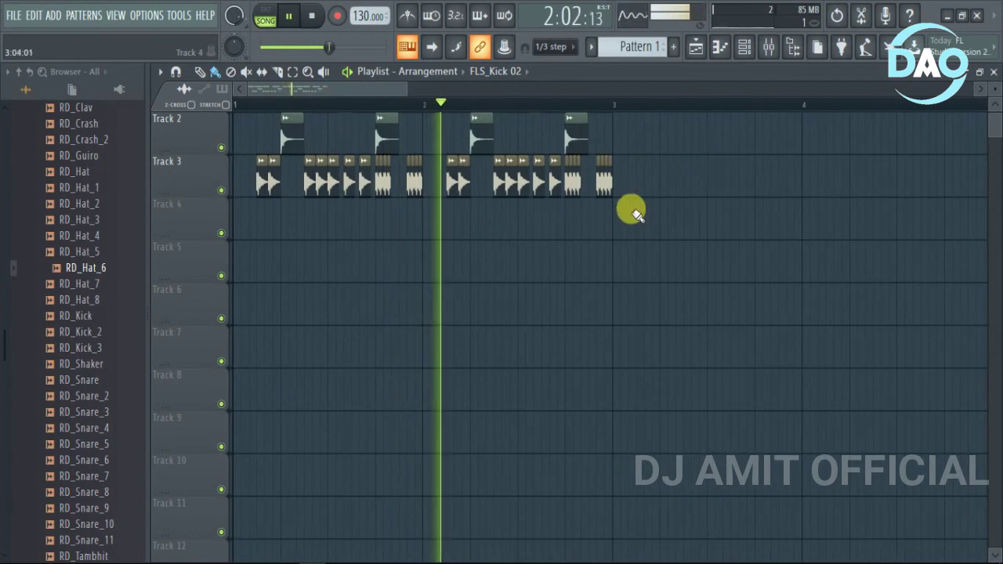
{"action": "scroll", "coordinate": [640, 223], "scroll_direction": "up", "scroll_amount": 1}
{"action": "key", "text": "space"}
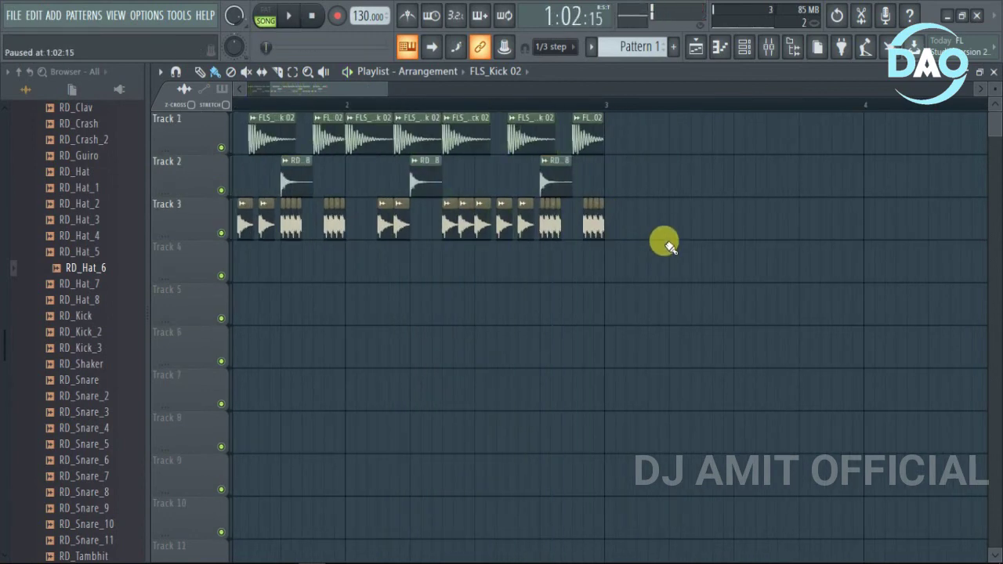
{"action": "scroll", "coordinate": [663, 242], "scroll_direction": "down", "scroll_amount": 1}
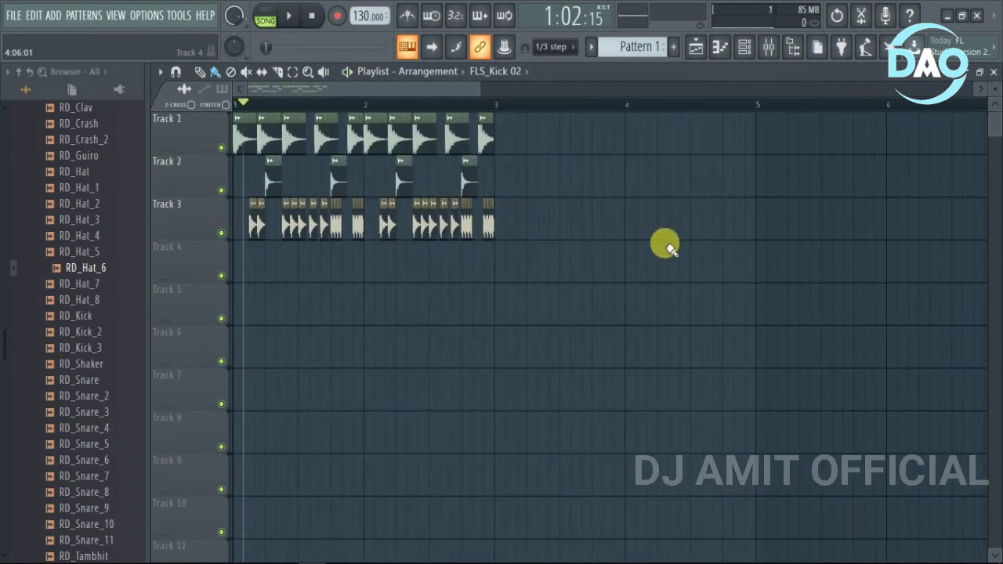